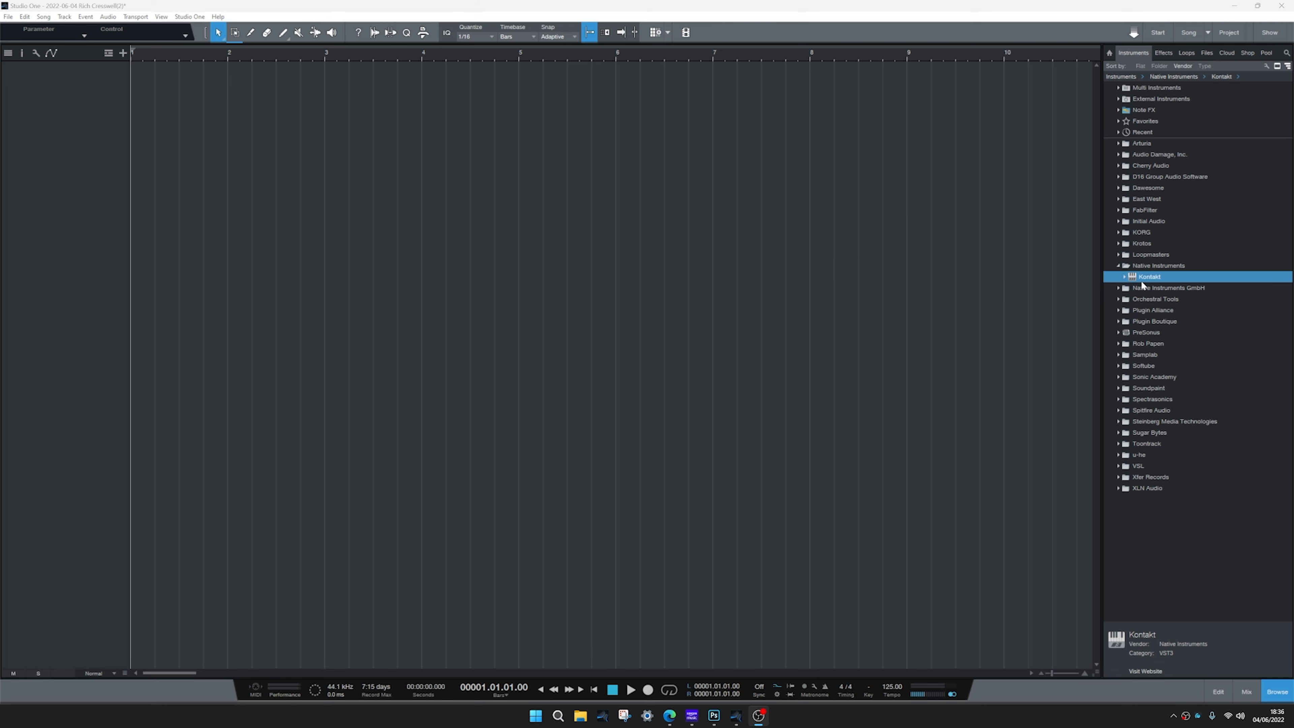
Add Kontakt on a new instrument track and load Violins 1 - Performance legato from the Spitfire Symphonic Strings library
{"action": "left_click_drag", "start_coordinate": [1142, 277], "coordinate": [87, 109]}
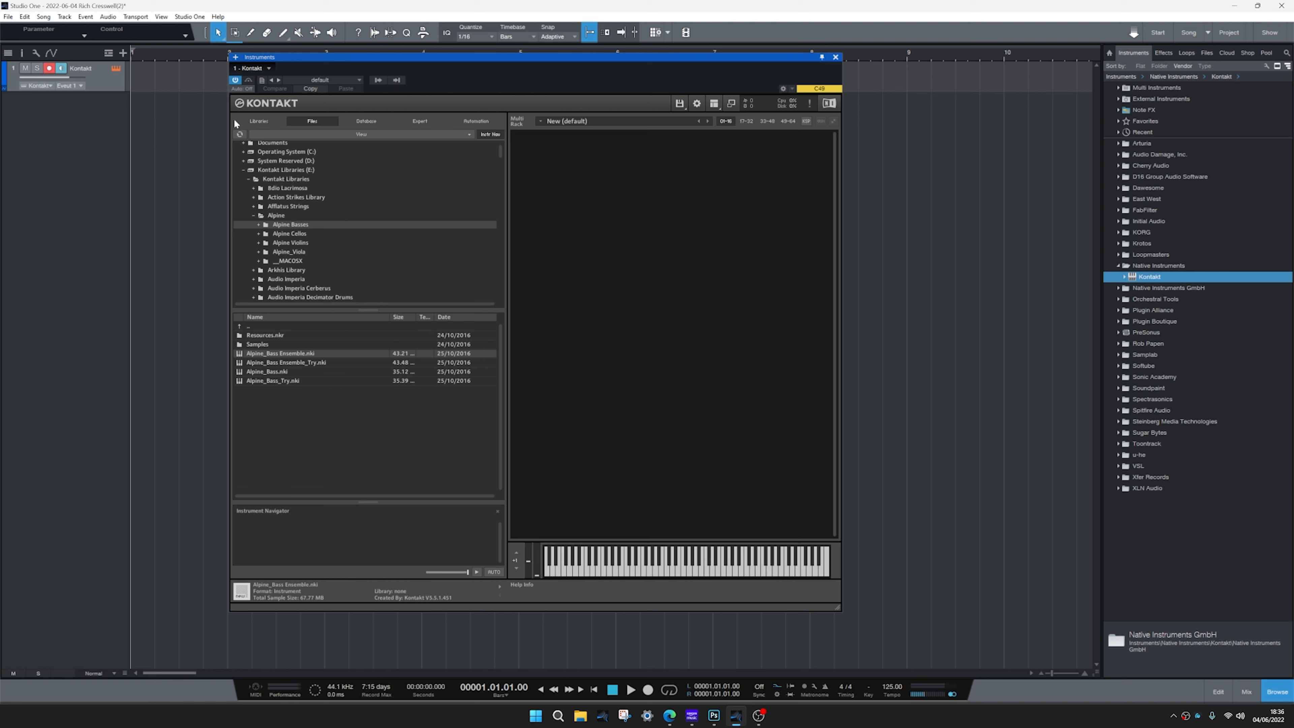
{"action": "left_click", "coordinate": [252, 121]}
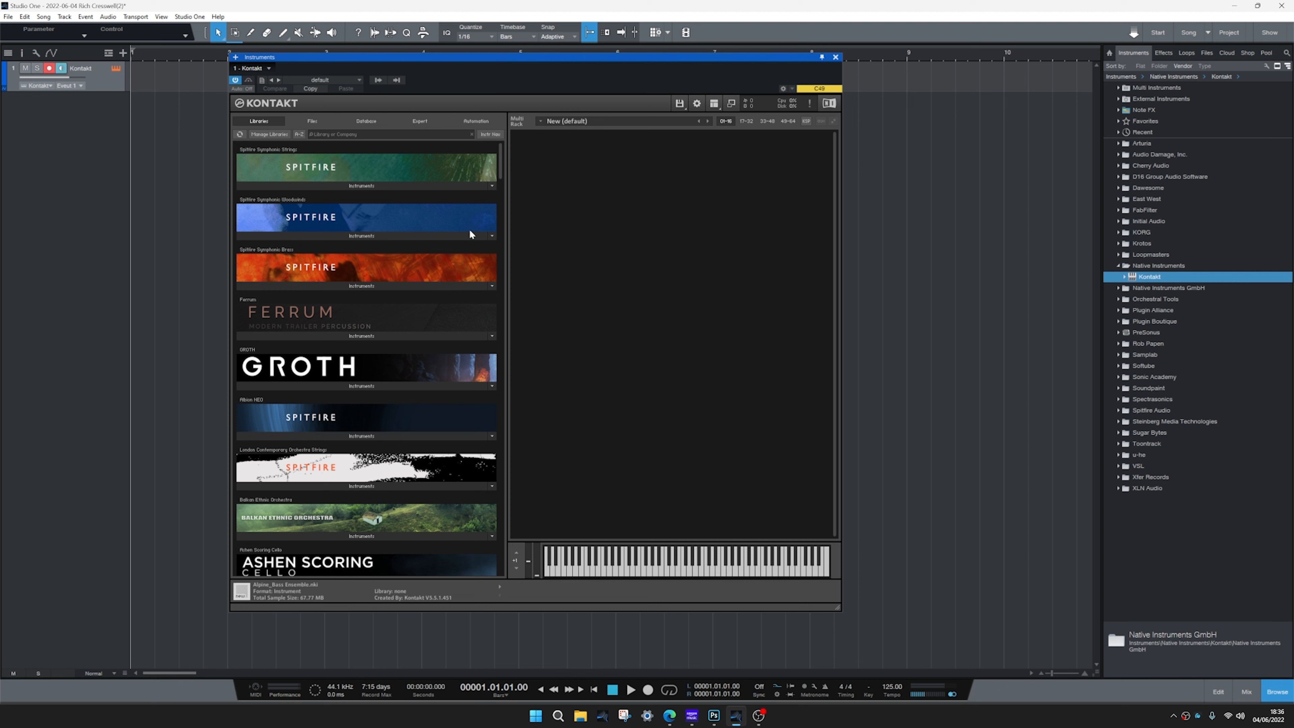
{"action": "left_click", "coordinate": [394, 187]}
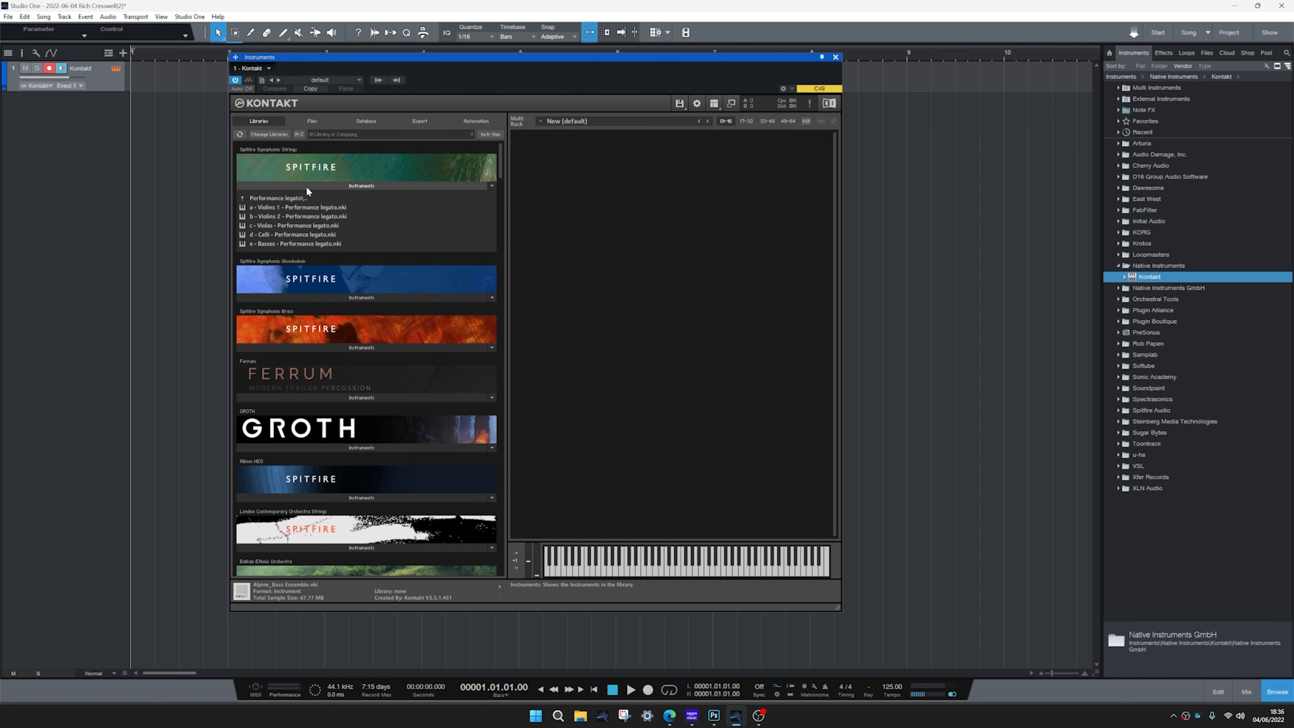
{"action": "left_click_drag", "start_coordinate": [299, 208], "coordinate": [543, 167]}
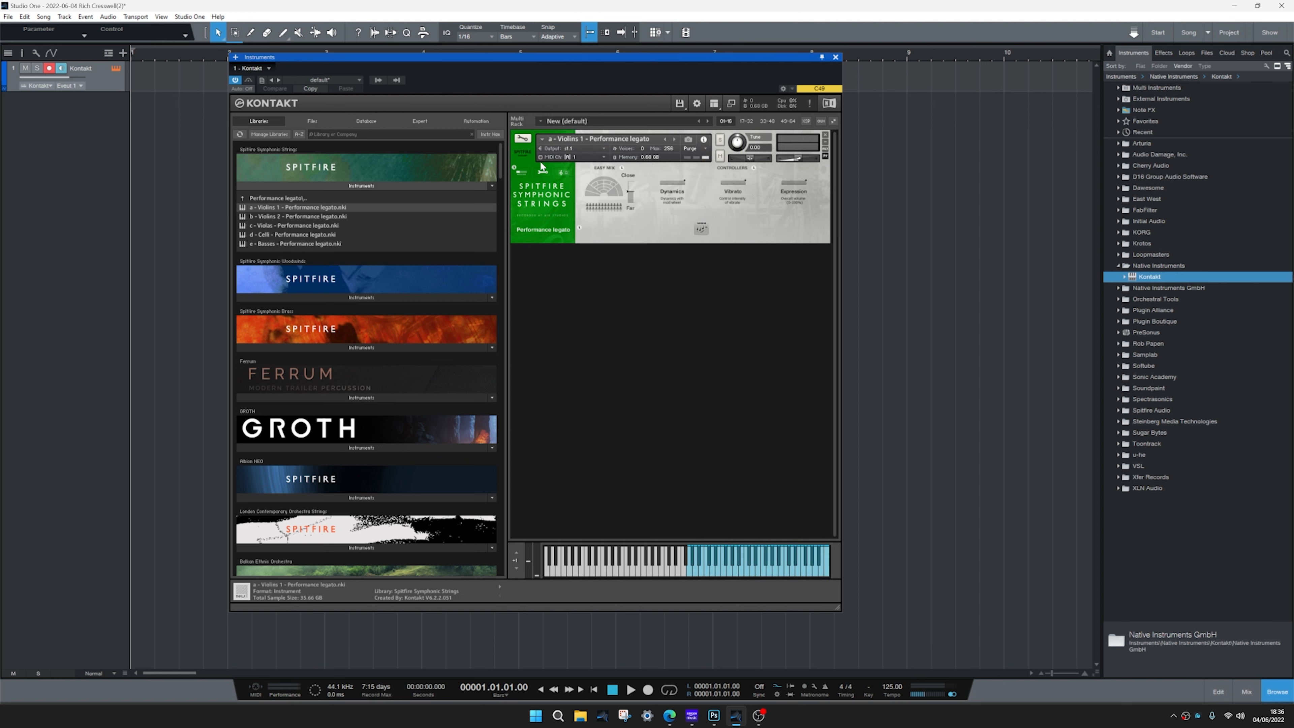
Remove the Violins 1 patch from the rack and load it again from the library
{"action": "left_click", "coordinate": [826, 136]}
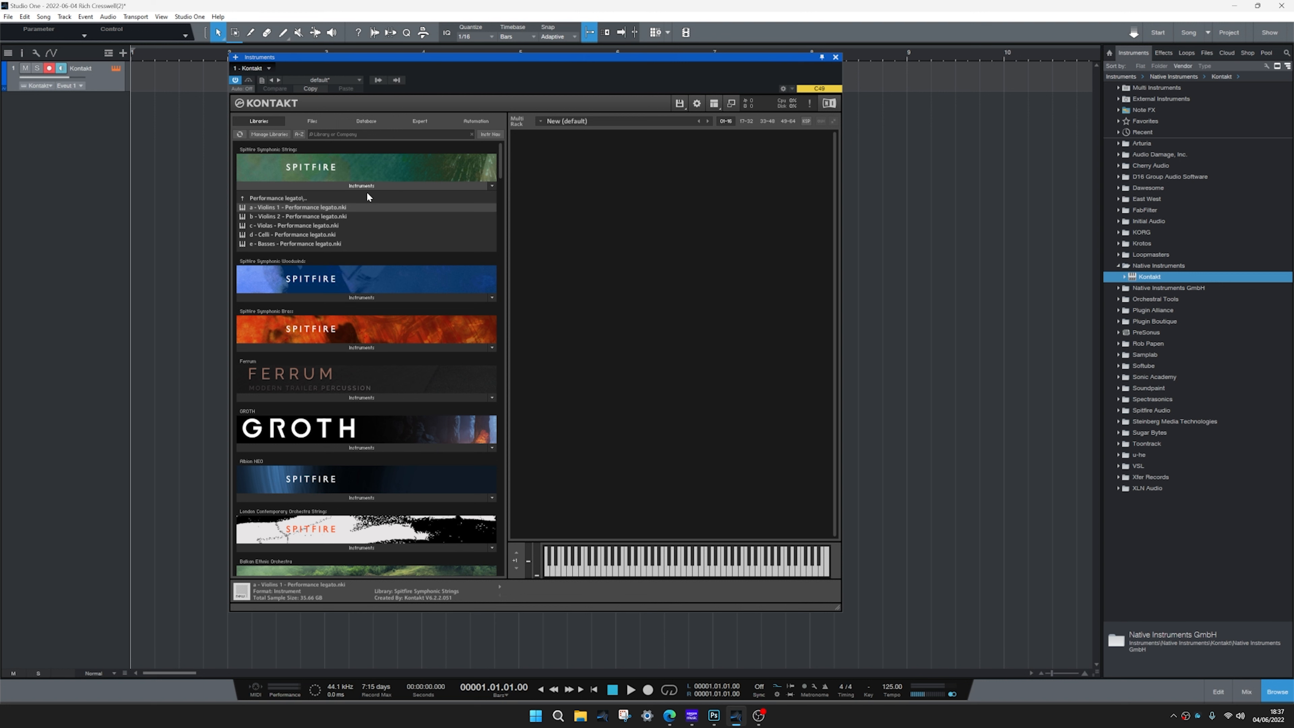
{"action": "left_click_drag", "start_coordinate": [320, 207], "coordinate": [565, 182]}
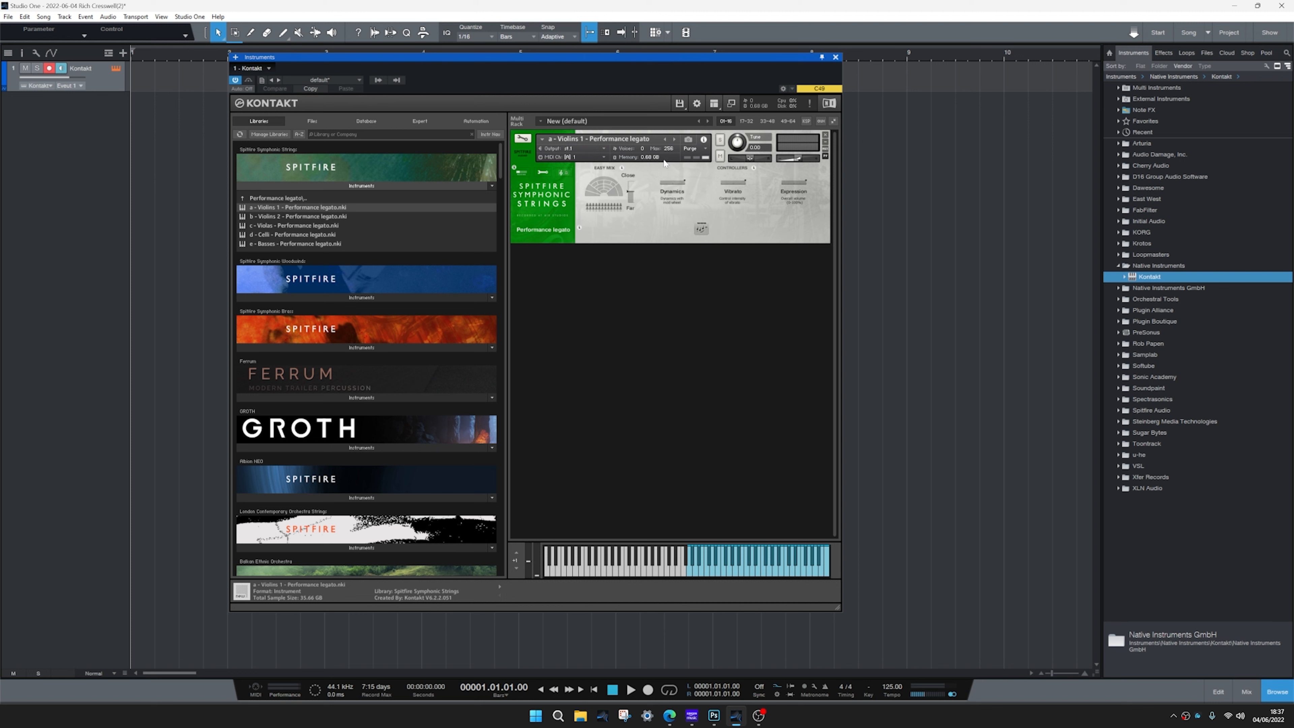
Look through the multi rack's instrument pages 17-32, 33-48 and 49-64, and return to the first page
{"action": "left_click", "coordinate": [746, 122]}
{"action": "left_click", "coordinate": [768, 122]}
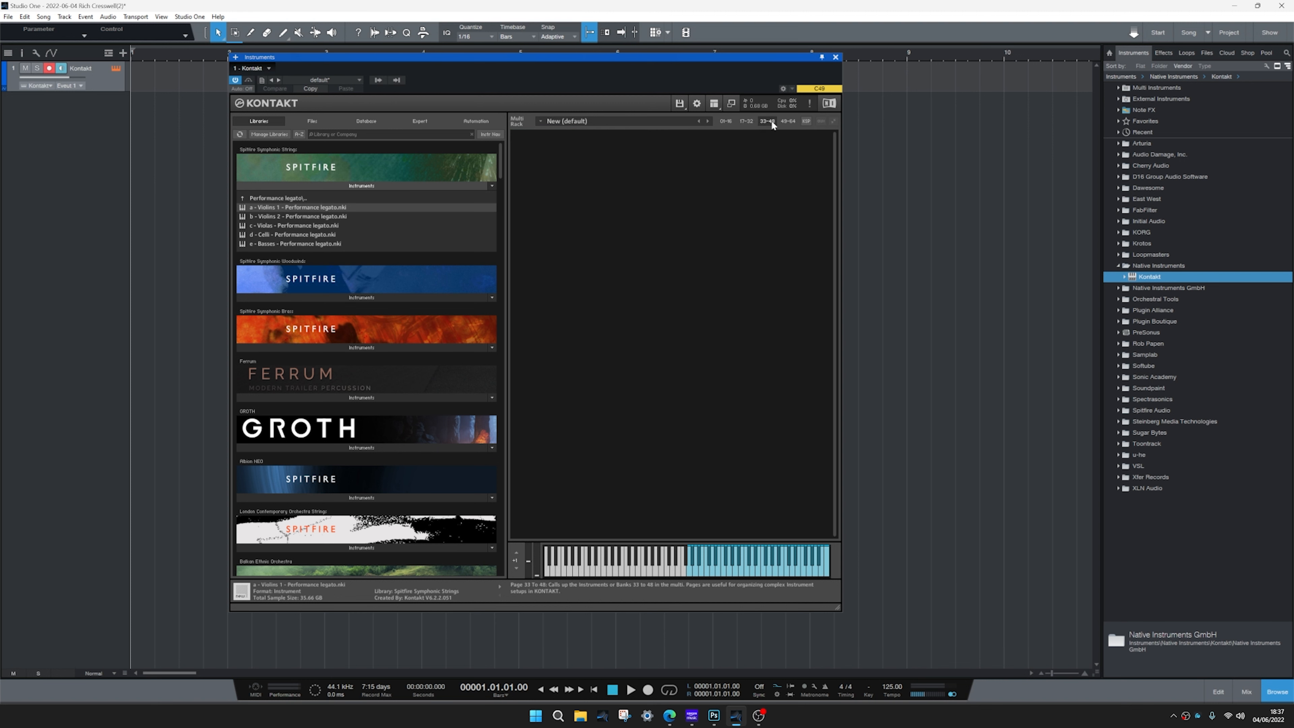
{"action": "left_click", "coordinate": [788, 121]}
{"action": "left_click", "coordinate": [728, 123]}
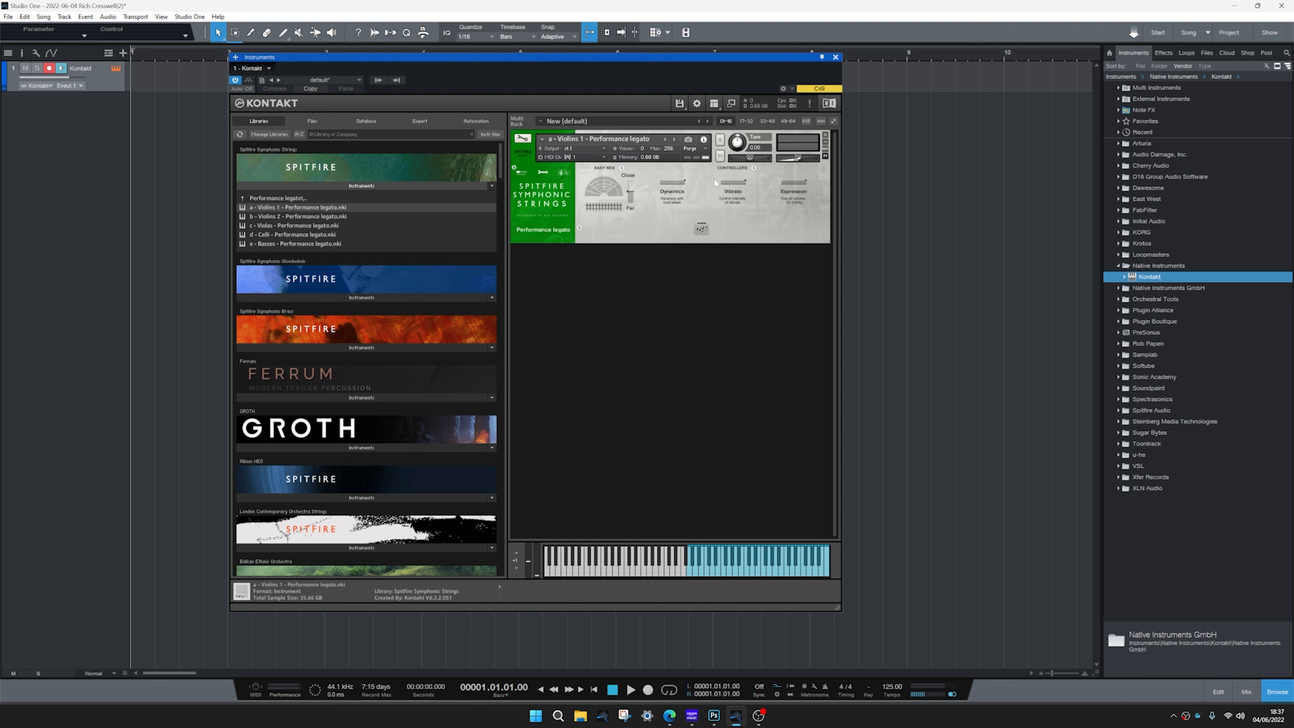
Show the multi script section of the rack, and open and close its script editor
{"action": "left_click", "coordinate": [806, 122]}
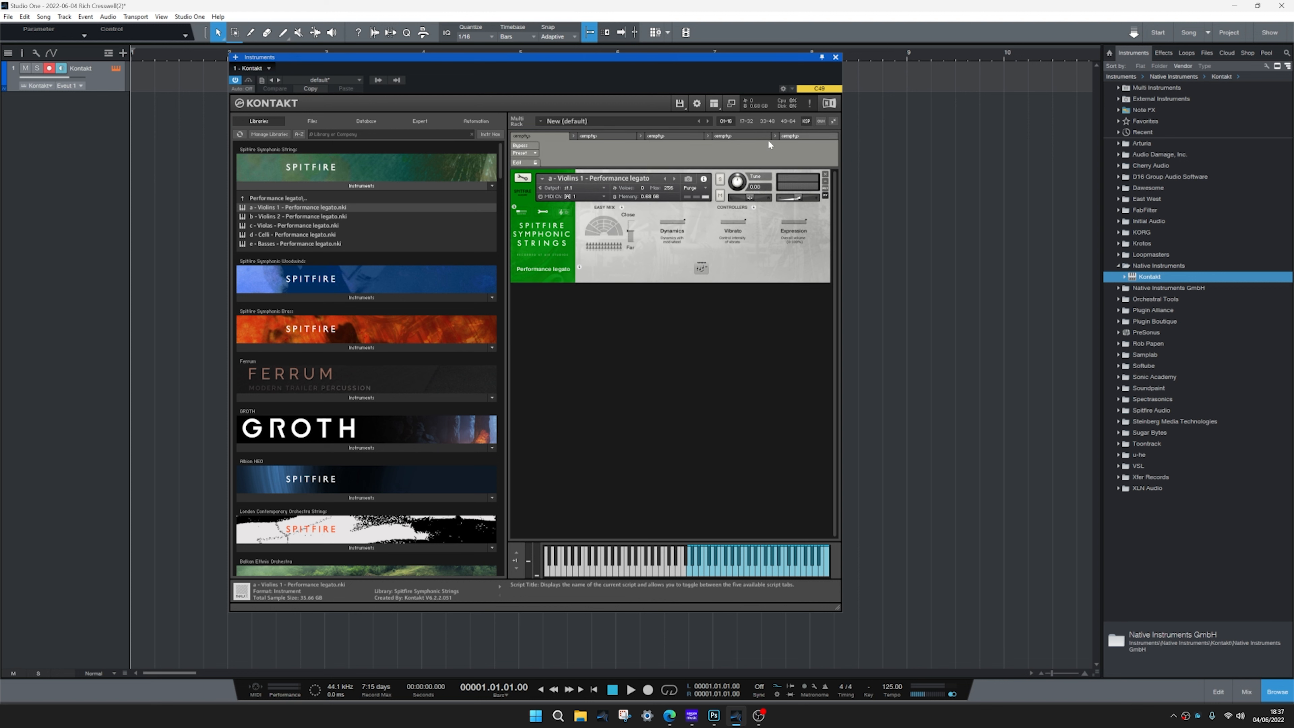
{"action": "left_click", "coordinate": [520, 163]}
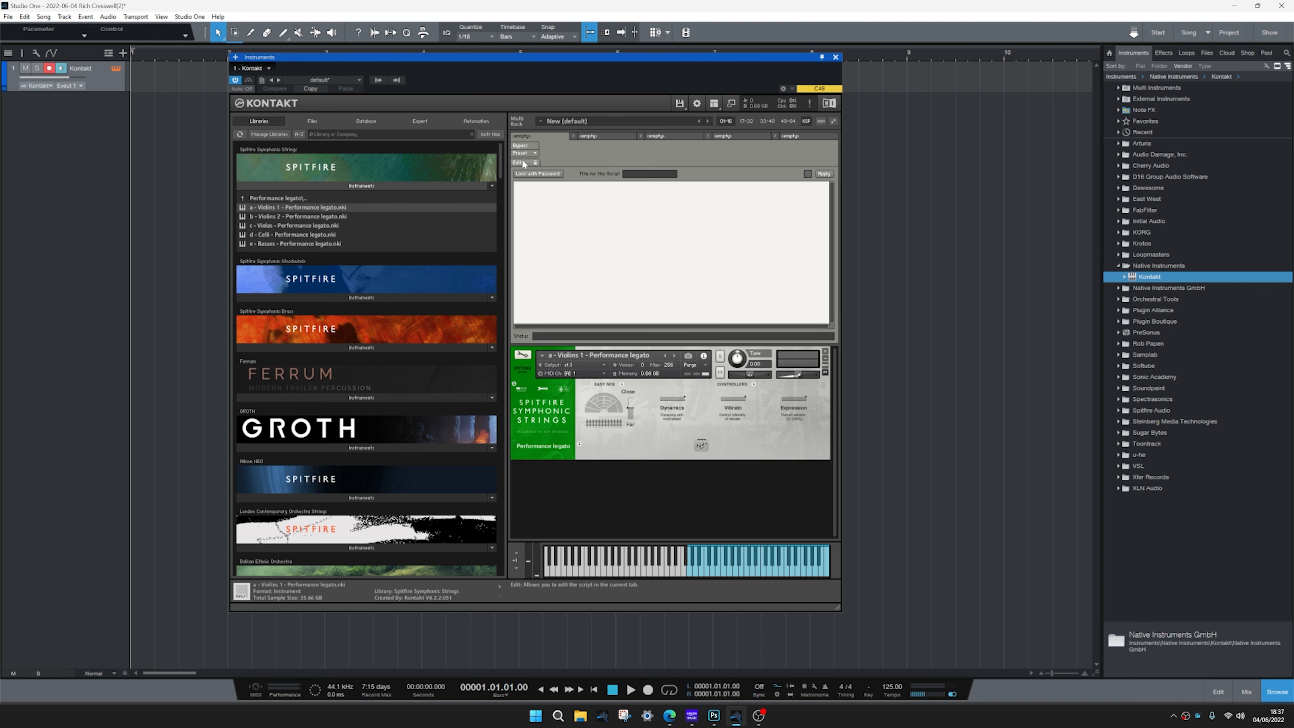
{"action": "left_click", "coordinate": [522, 163]}
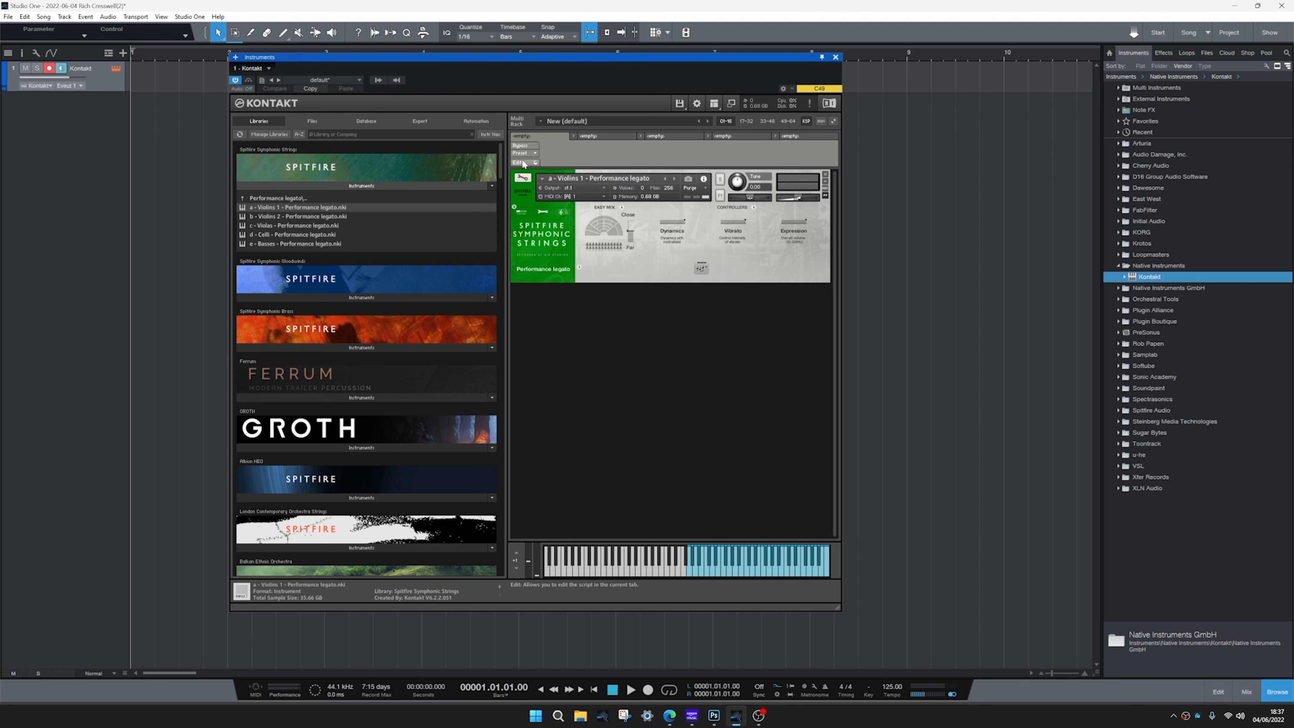
Toggle the rack-wide aux sends and the minimized instrument headers, leaving the multi script section hidden
{"action": "left_click", "coordinate": [821, 122]}
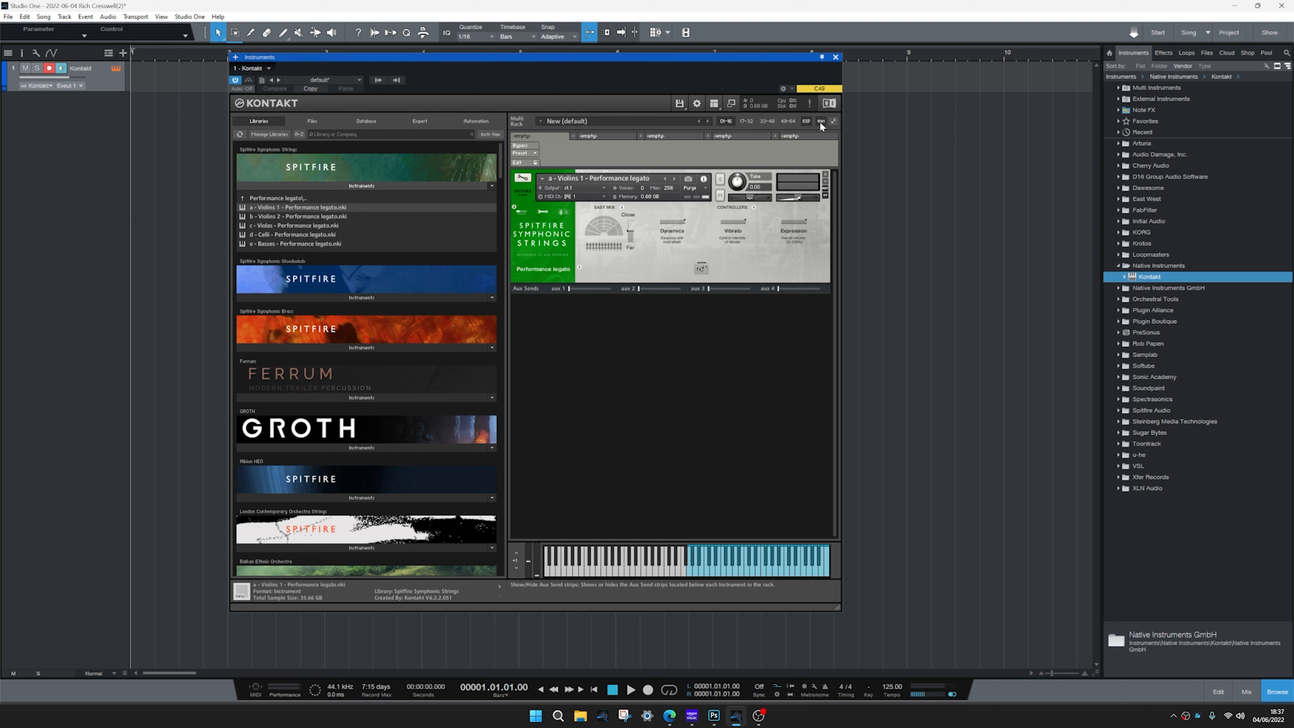
{"action": "left_click", "coordinate": [821, 122]}
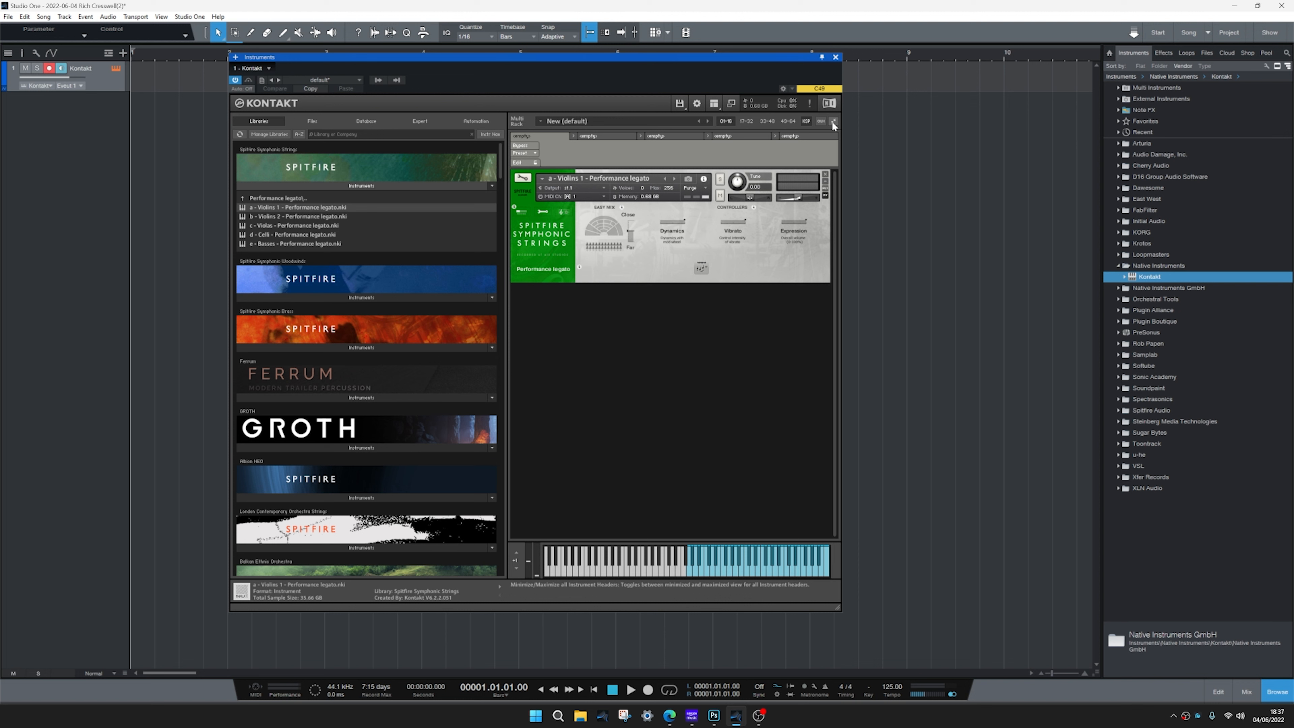
{"action": "left_click", "coordinate": [833, 122]}
{"action": "left_click", "coordinate": [834, 123]}
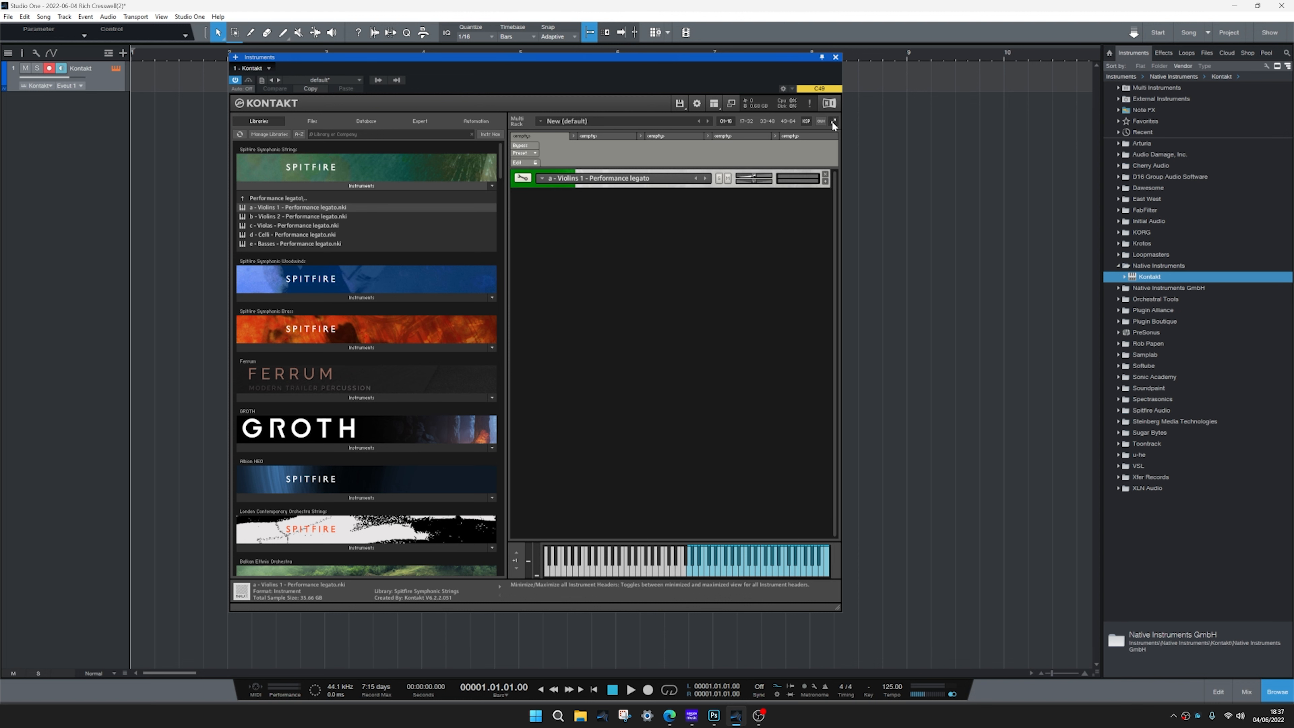
{"action": "left_click", "coordinate": [834, 122]}
{"action": "left_click", "coordinate": [834, 122]}
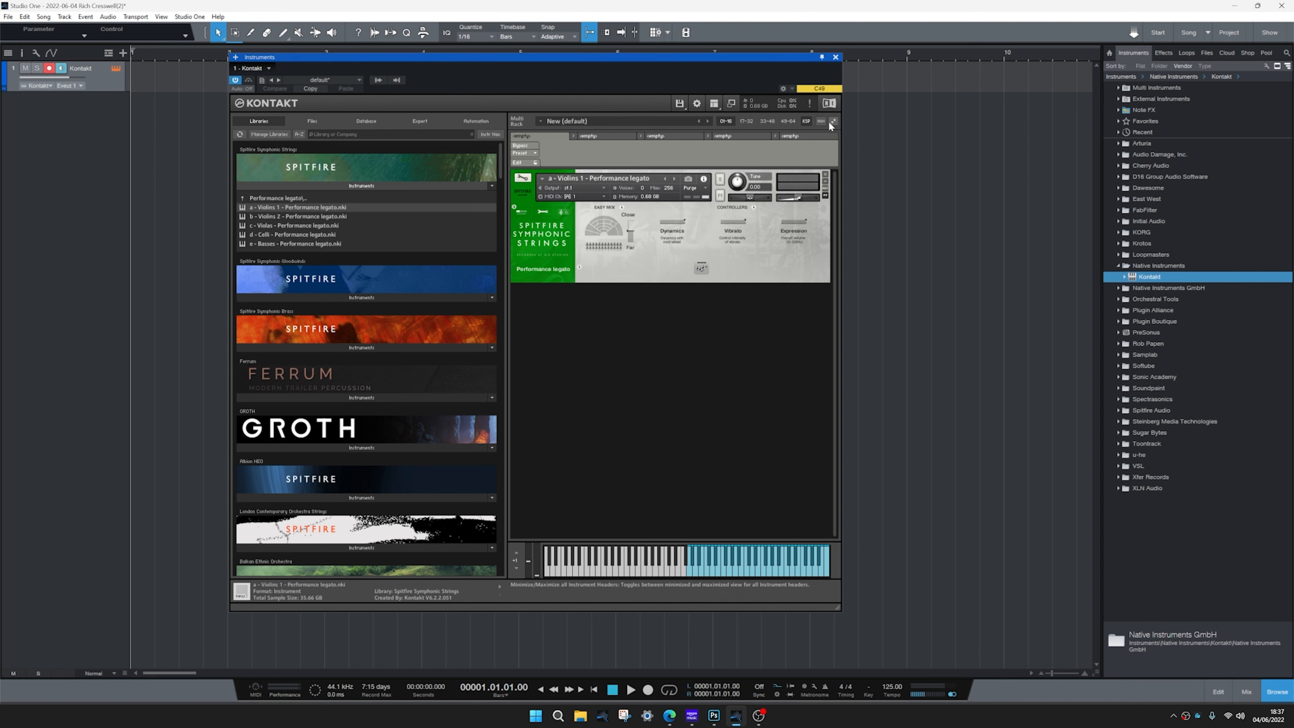
{"action": "left_click", "coordinate": [821, 122]}
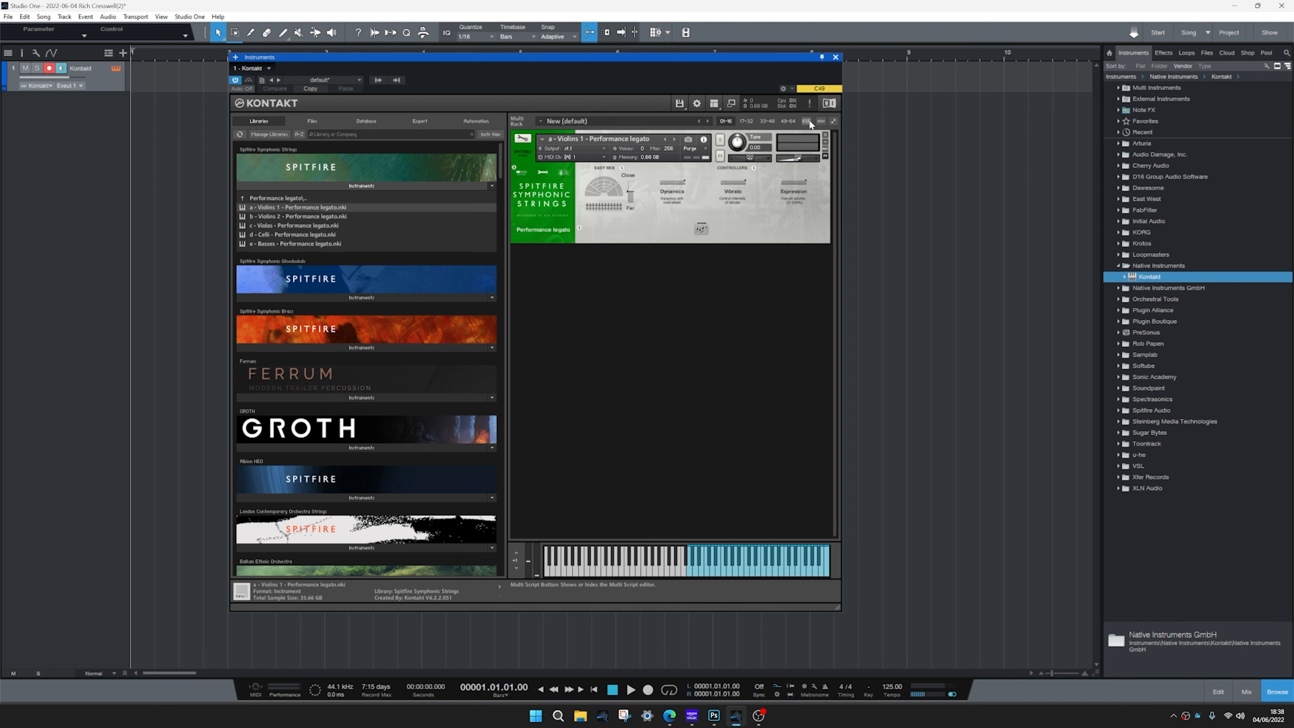
Minimize and restore the Violins 1 instrument header, and show the instrument's aux sends
{"action": "left_click", "coordinate": [826, 143]}
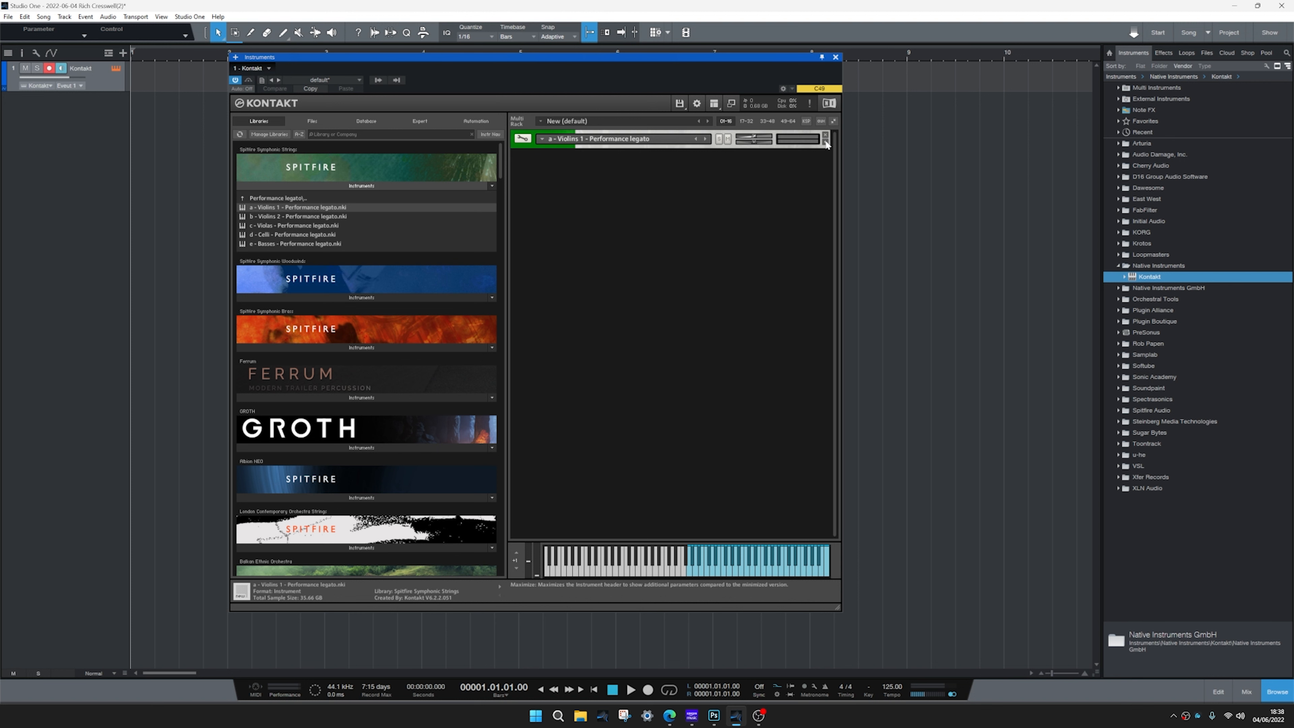
{"action": "left_click", "coordinate": [825, 143]}
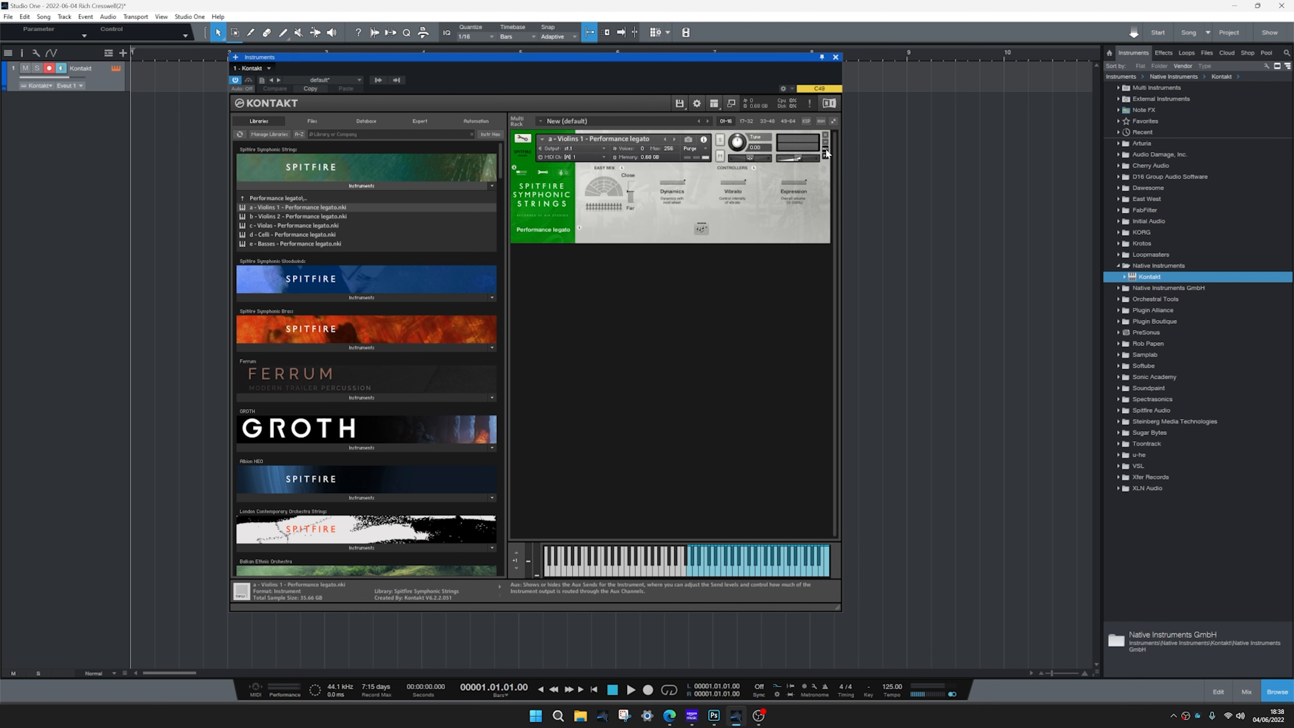
{"action": "left_click", "coordinate": [825, 152]}
{"action": "left_click", "coordinate": [826, 152]}
{"action": "left_click", "coordinate": [825, 152]}
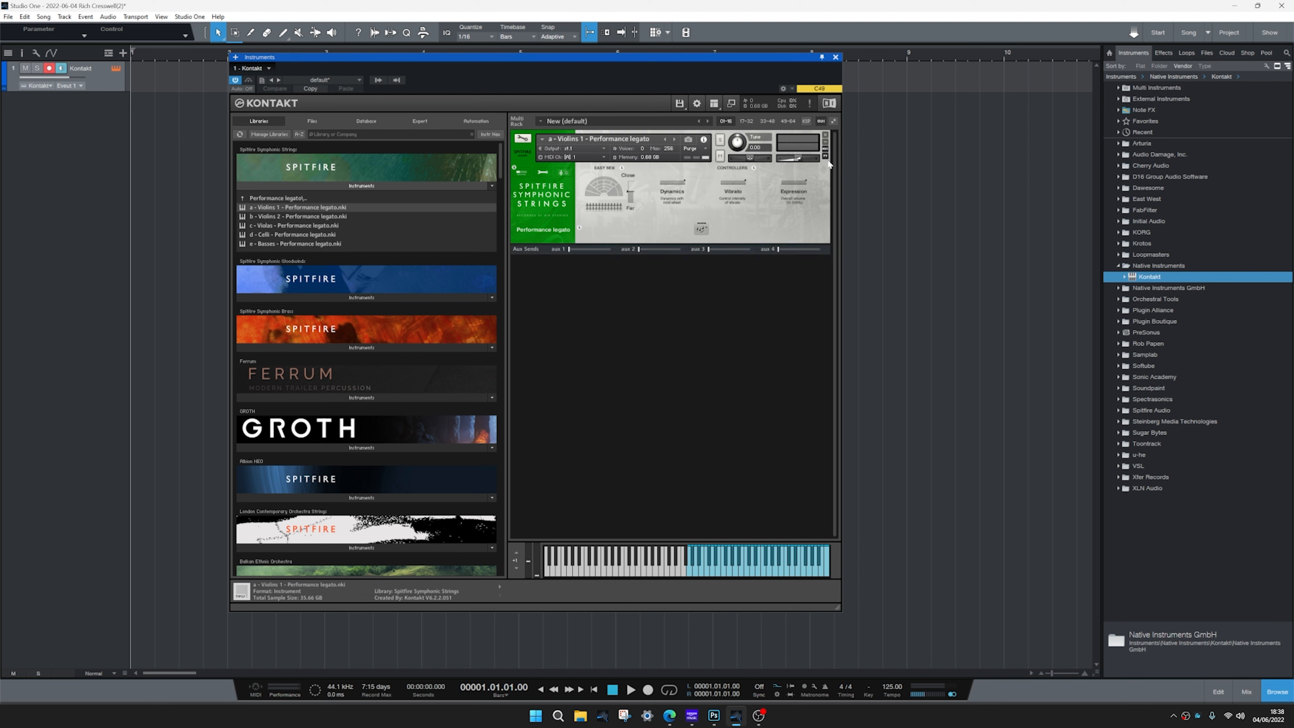
Hide the performance view of the Violins 1 instrument
{"action": "left_click", "coordinate": [826, 158]}
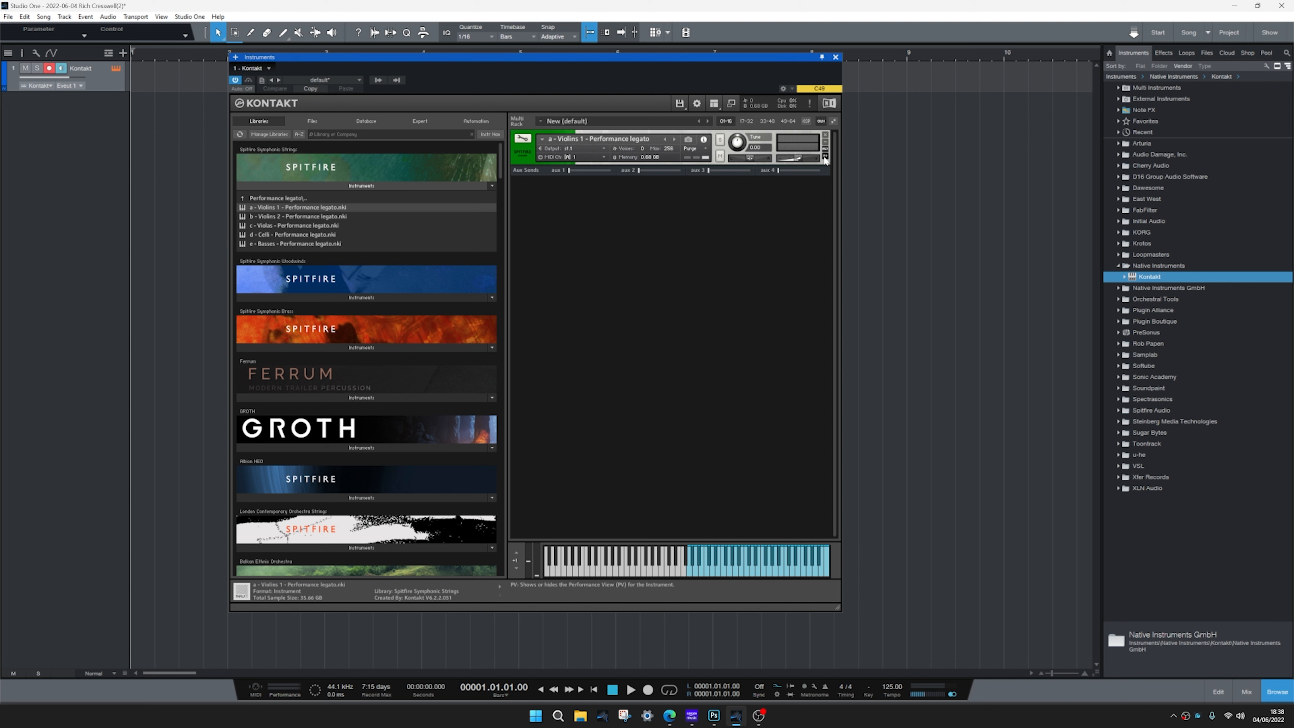
{"action": "left_click", "coordinate": [826, 158]}
{"action": "left_click", "coordinate": [826, 158]}
Purge all samples of the Violins 1 instrument and reload them all
{"action": "left_click", "coordinate": [706, 149]}
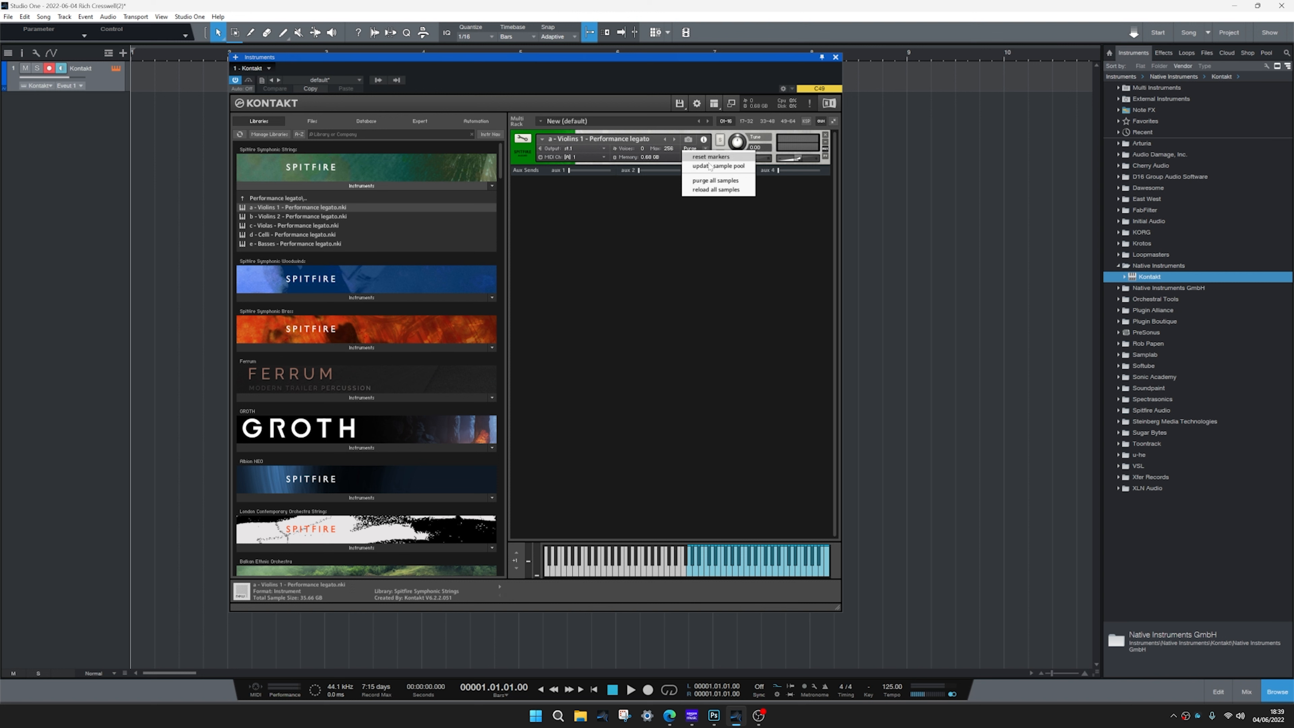
{"action": "left_click", "coordinate": [722, 181]}
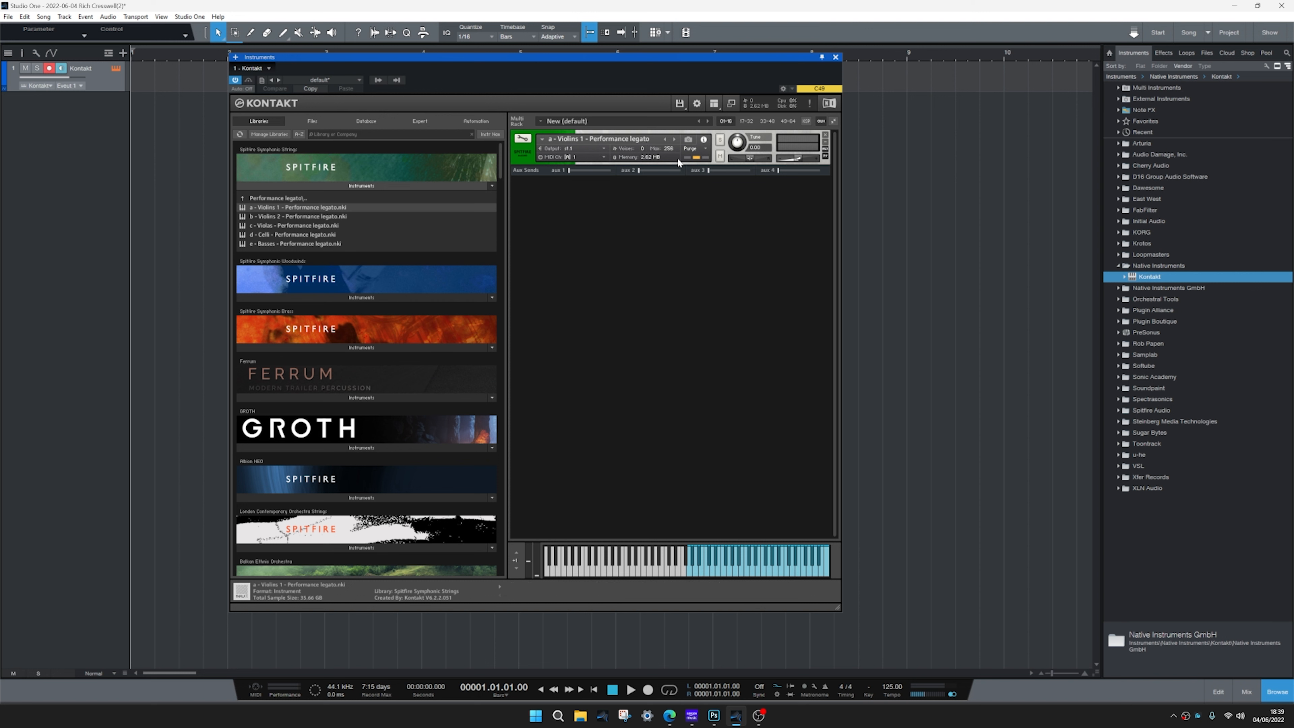
{"action": "left_click", "coordinate": [705, 148]}
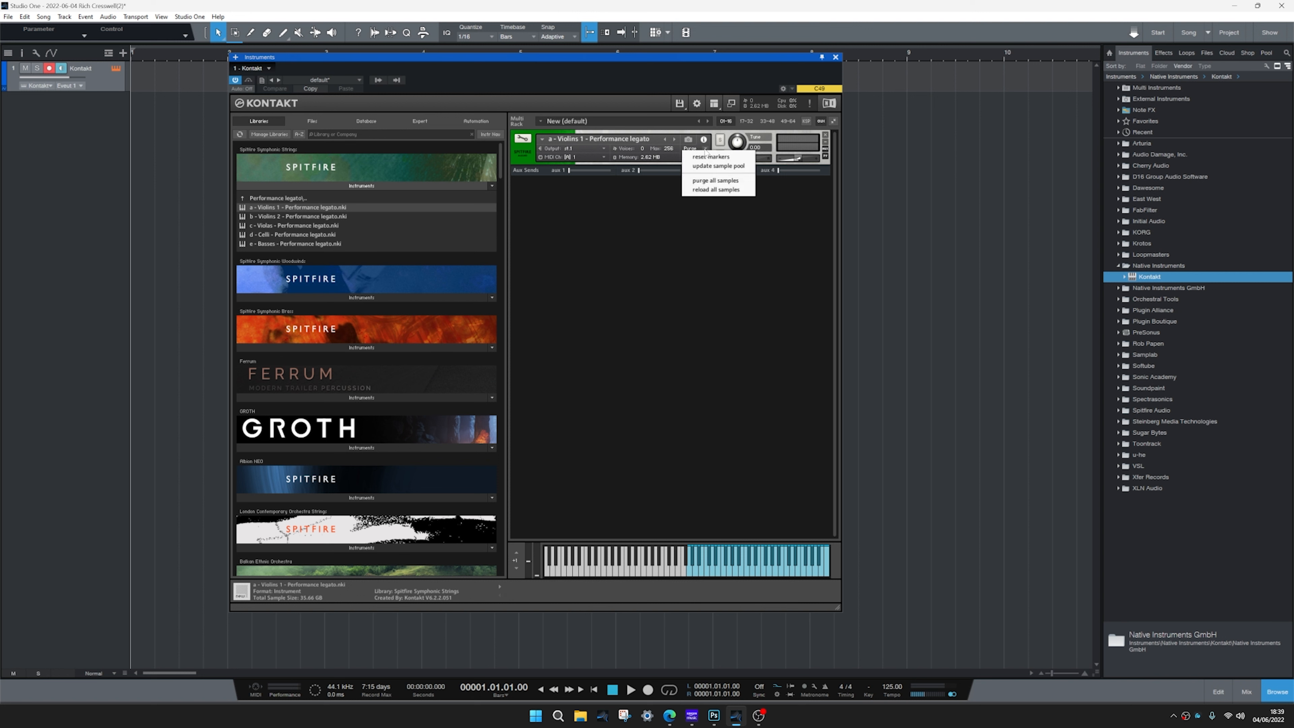
{"action": "left_click", "coordinate": [712, 191]}
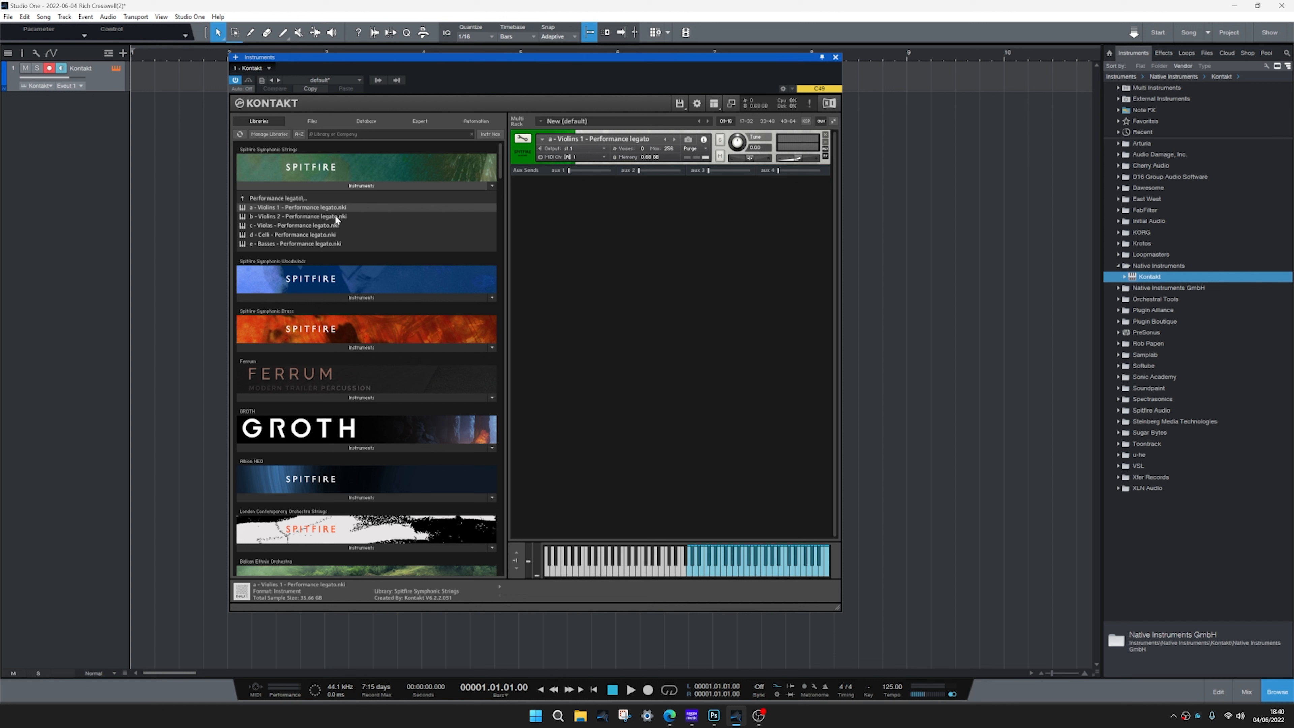
Load Violins 2 - Performance legato below Violins 1, and toggle solo on Violins 1 and mute on Violins 2
{"action": "left_click_drag", "start_coordinate": [335, 215], "coordinate": [447, 213]}
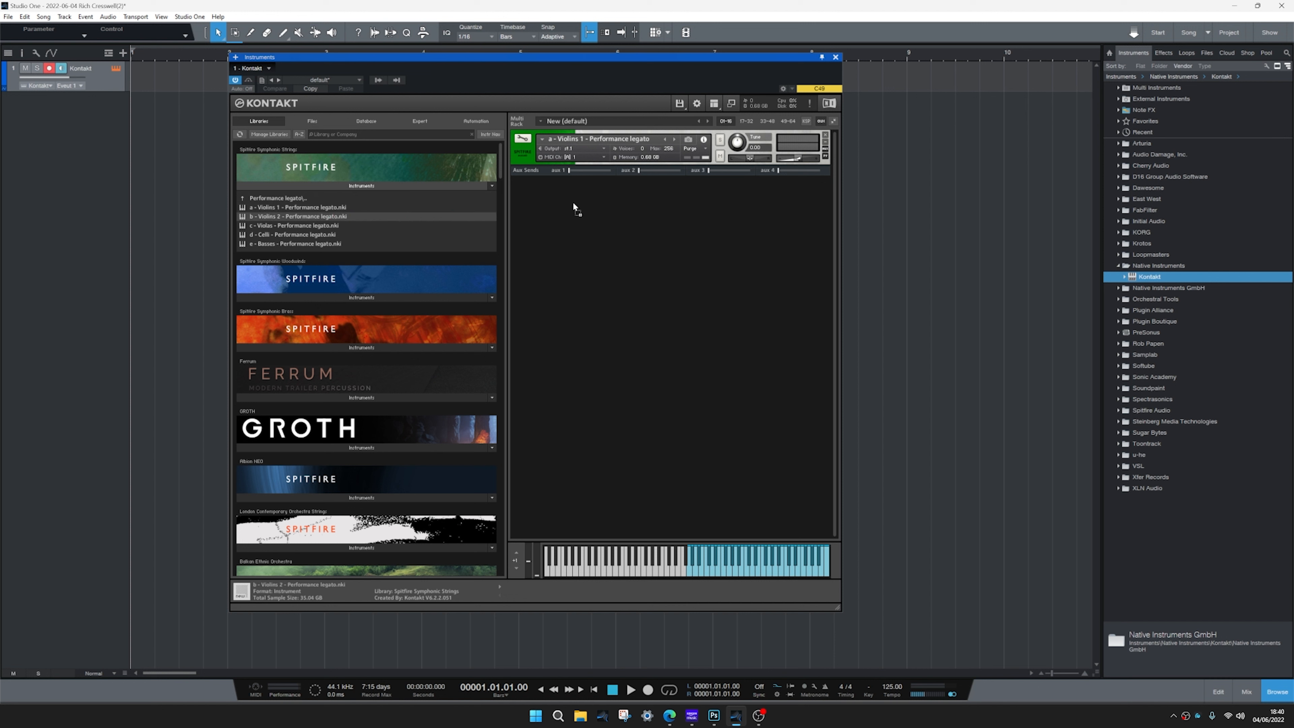
{"action": "left_click_drag", "start_coordinate": [573, 203], "coordinate": [573, 203]}
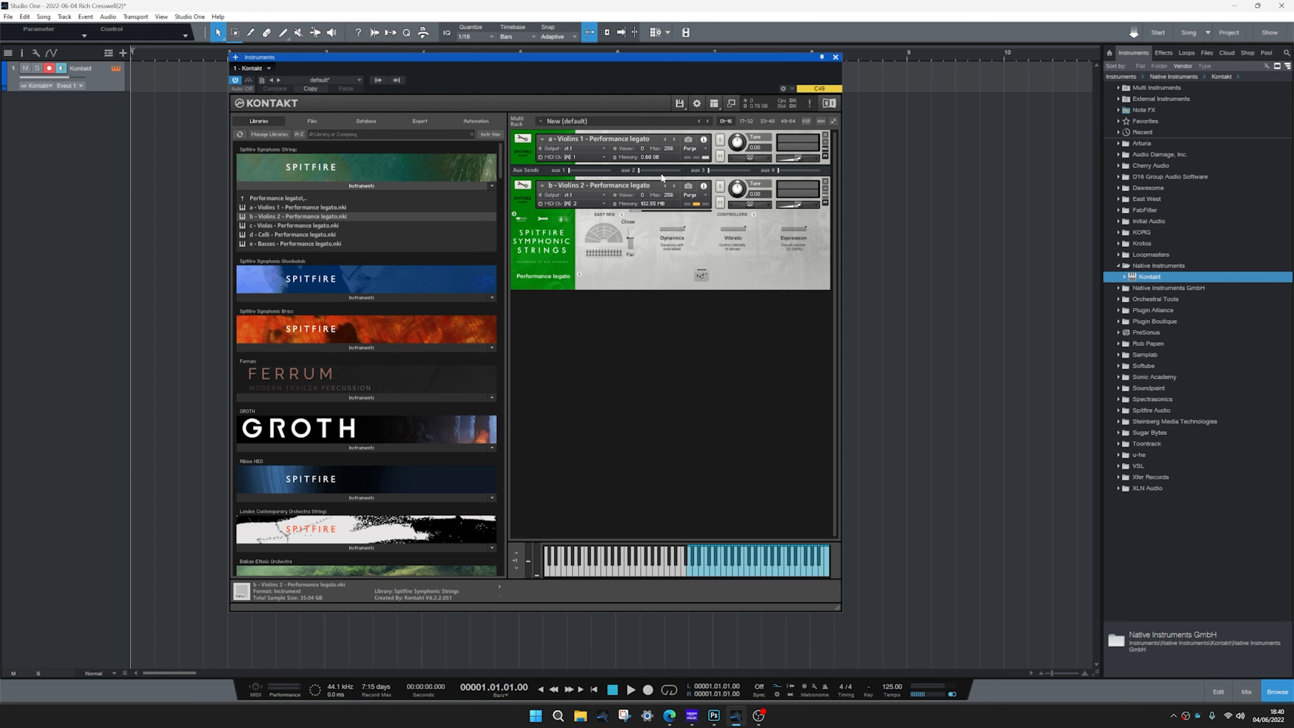
{"action": "left_click", "coordinate": [720, 141]}
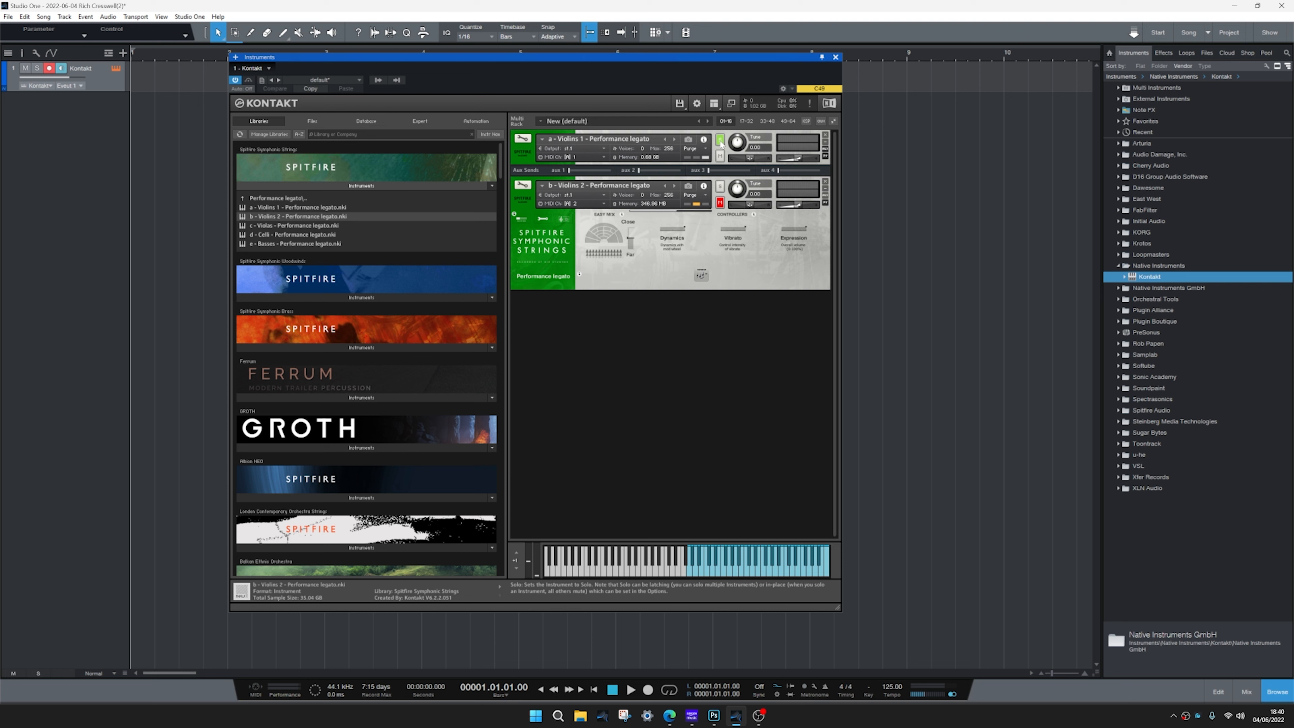
{"action": "left_click", "coordinate": [720, 142]}
{"action": "left_click", "coordinate": [720, 203]}
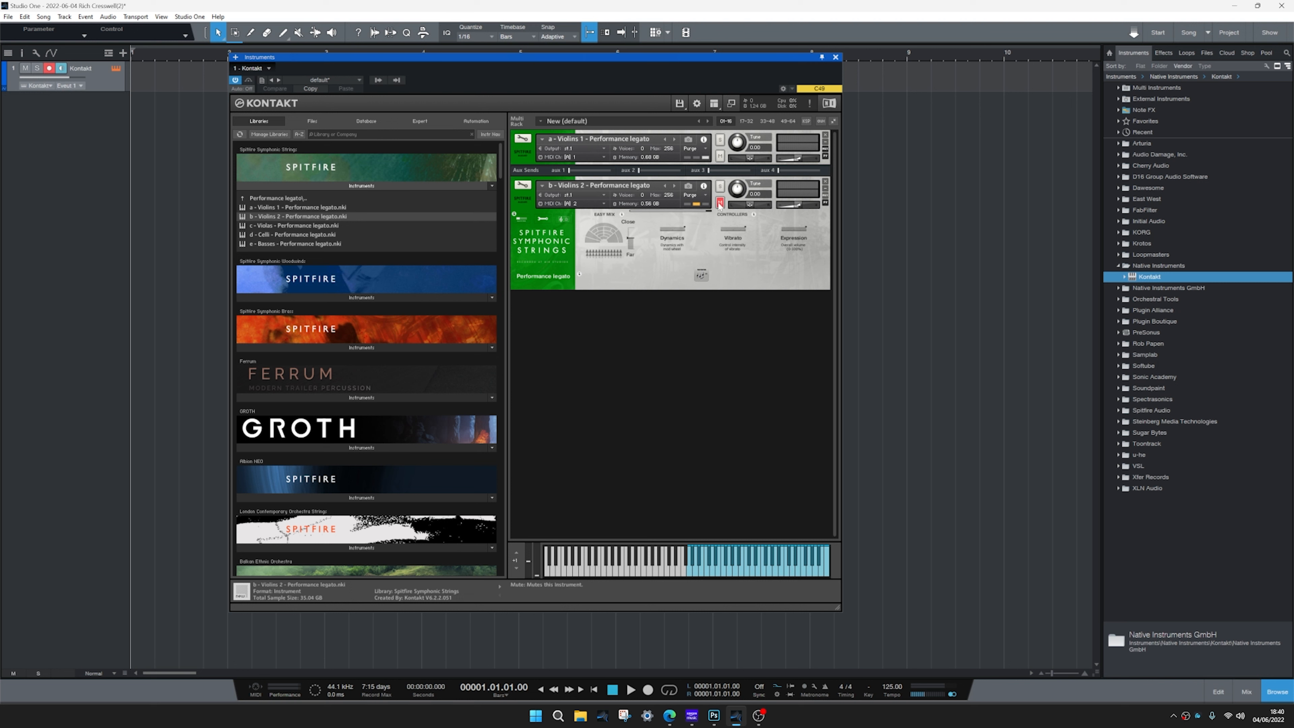
{"action": "left_click", "coordinate": [720, 203]}
Set the MIDI channel of the Violins 2 instrument to omni
{"action": "left_click", "coordinate": [575, 204]}
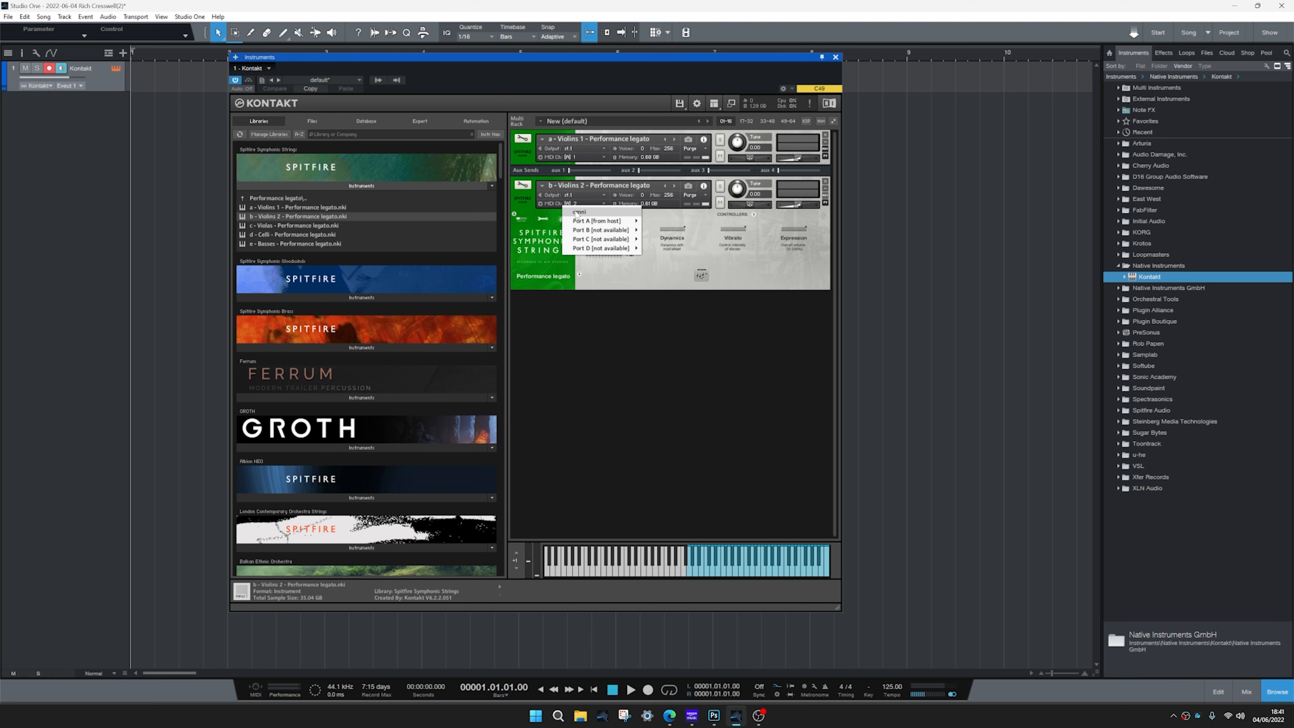
{"action": "left_click", "coordinate": [578, 212]}
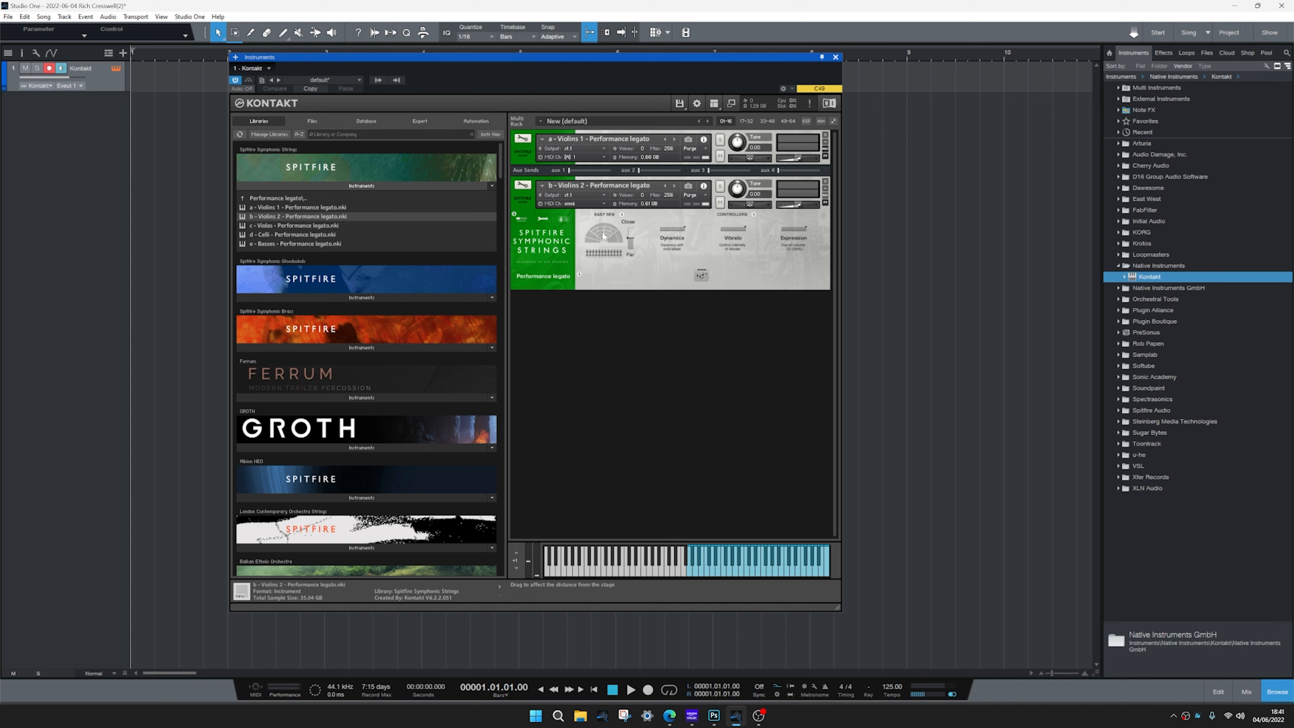
Remove both violin instruments from the multi rack
{"action": "left_click", "coordinate": [825, 136]}
{"action": "left_click", "coordinate": [825, 137]}
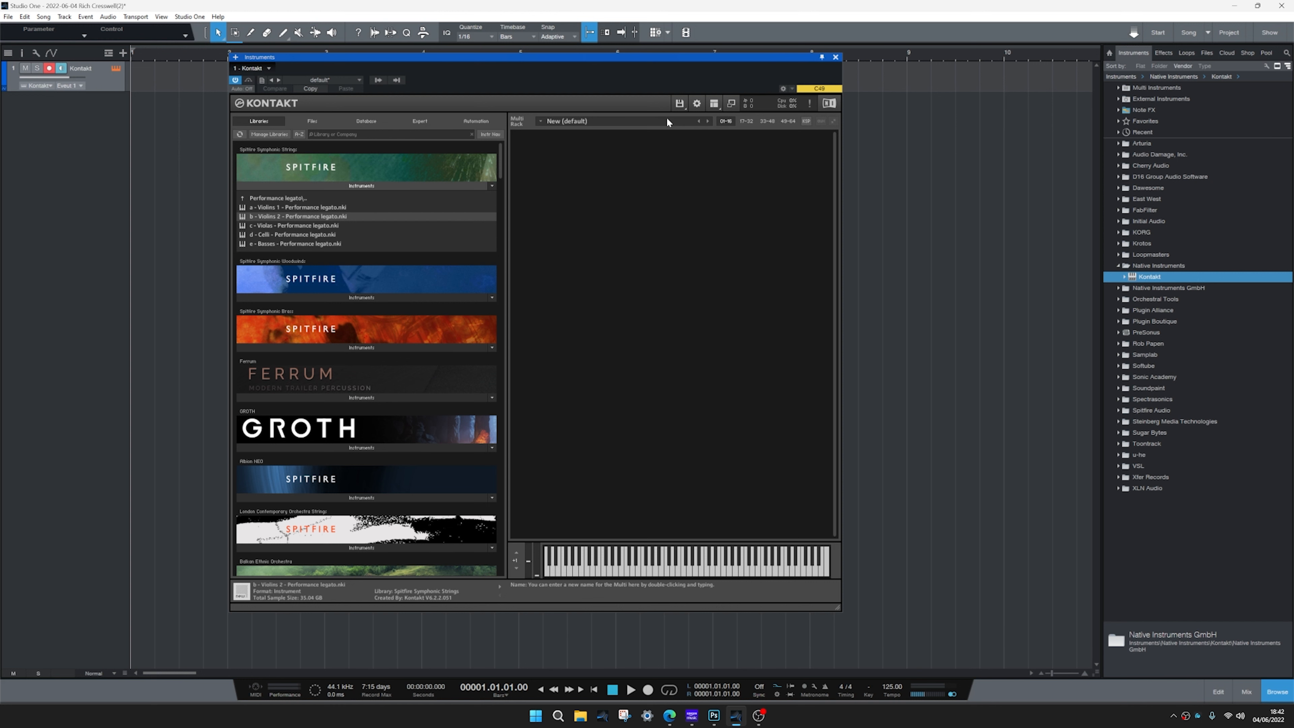
Create a new empty instrument in the rack and open it for editing with the Mapping Editor shown
{"action": "left_click", "coordinate": [680, 105]}
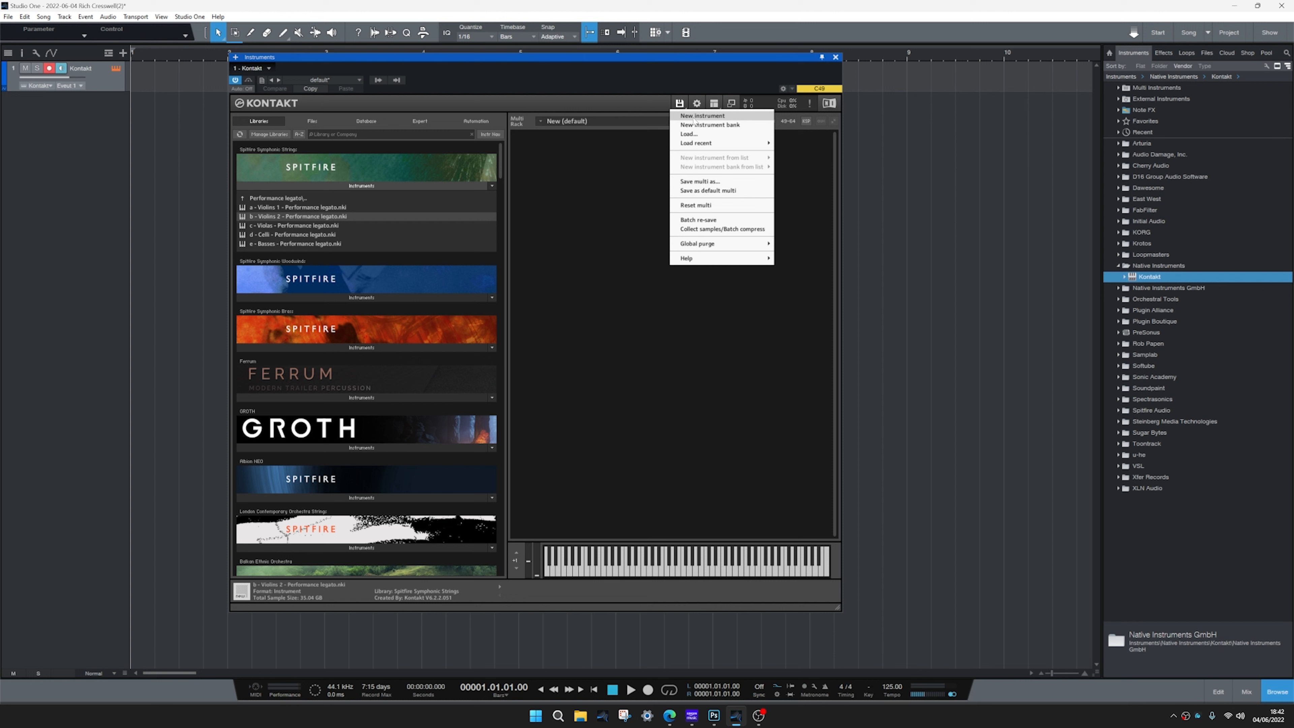
{"action": "left_click", "coordinate": [694, 116]}
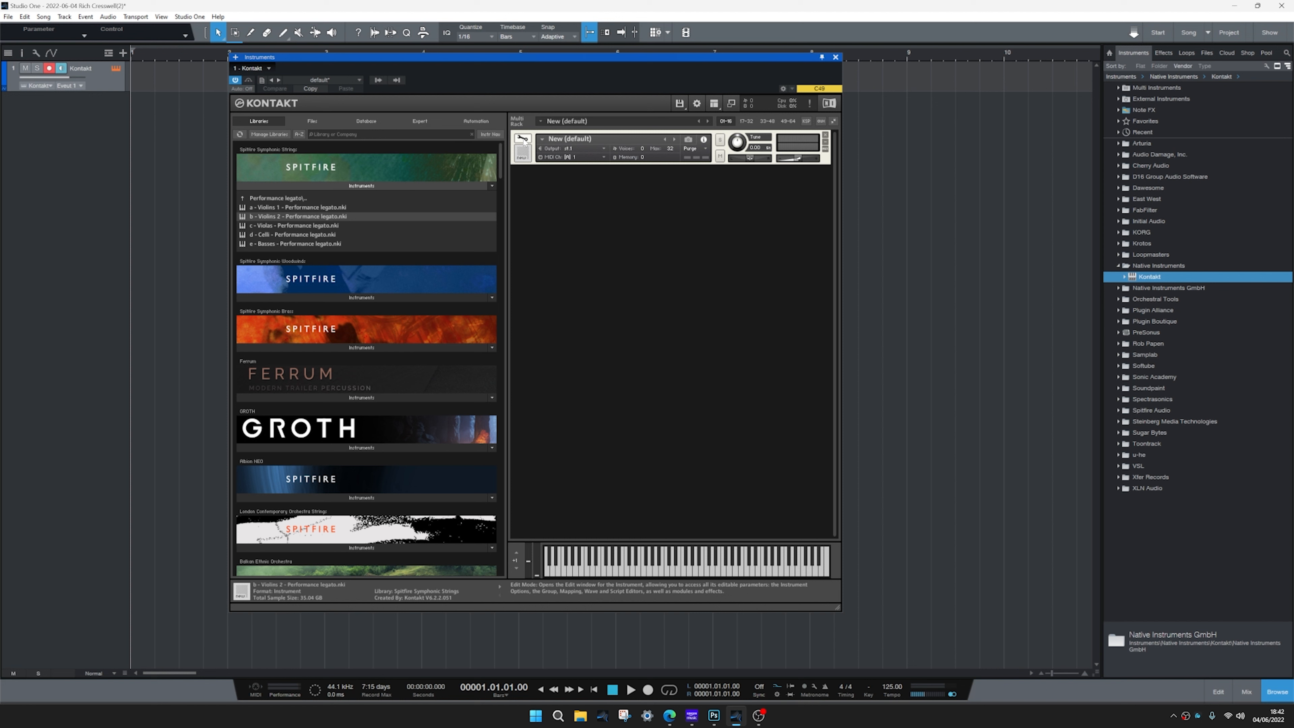
{"action": "left_click", "coordinate": [522, 139]}
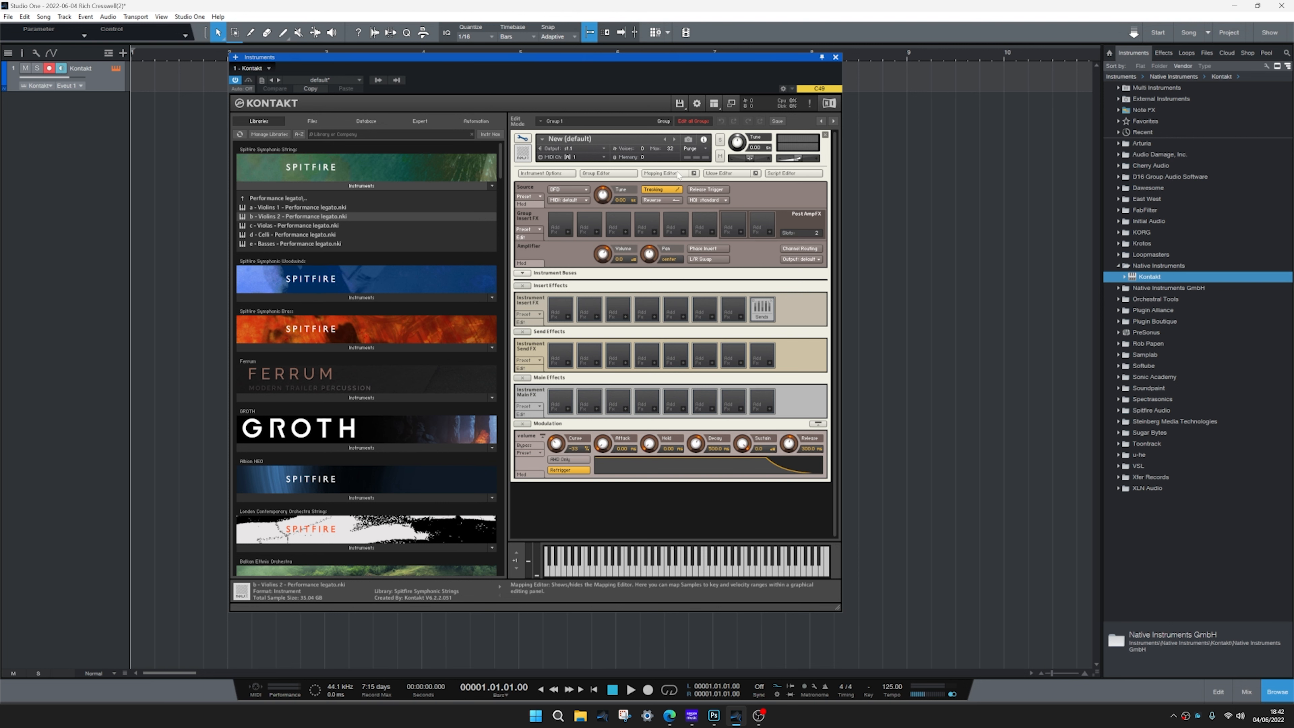
{"action": "left_click", "coordinate": [662, 174]}
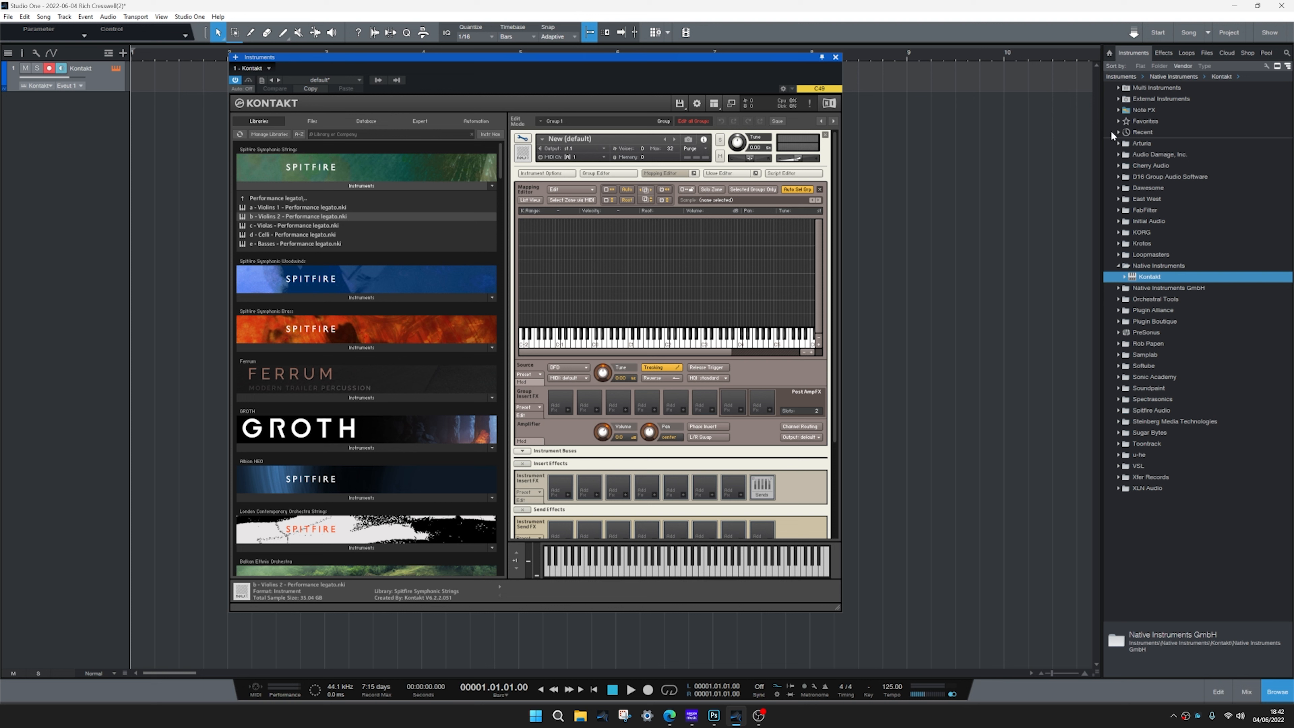
Browse the sample files to folder 1 inside SAMPLES FOR KONTAKT, BRIGHT +, 01 PIANO and expand it
{"action": "left_click", "coordinate": [1207, 53]}
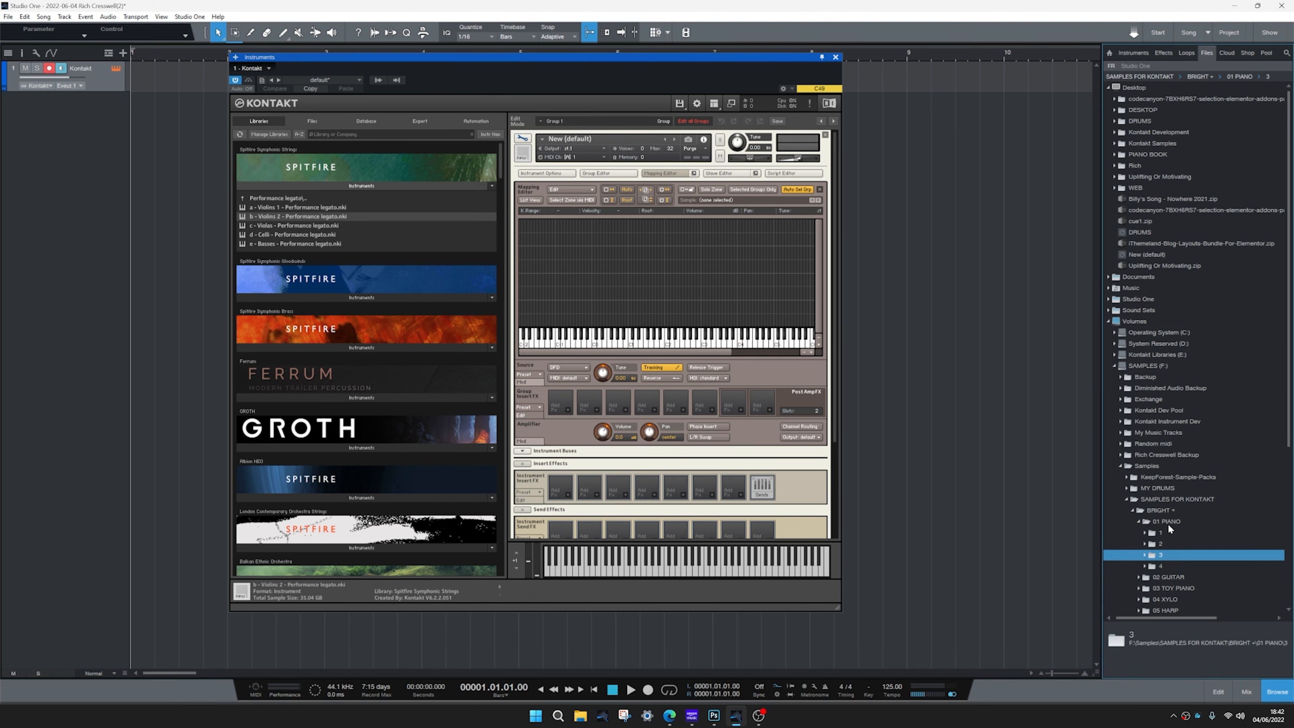
{"action": "left_click", "coordinate": [1171, 532]}
{"action": "double_click", "coordinate": [1165, 534]}
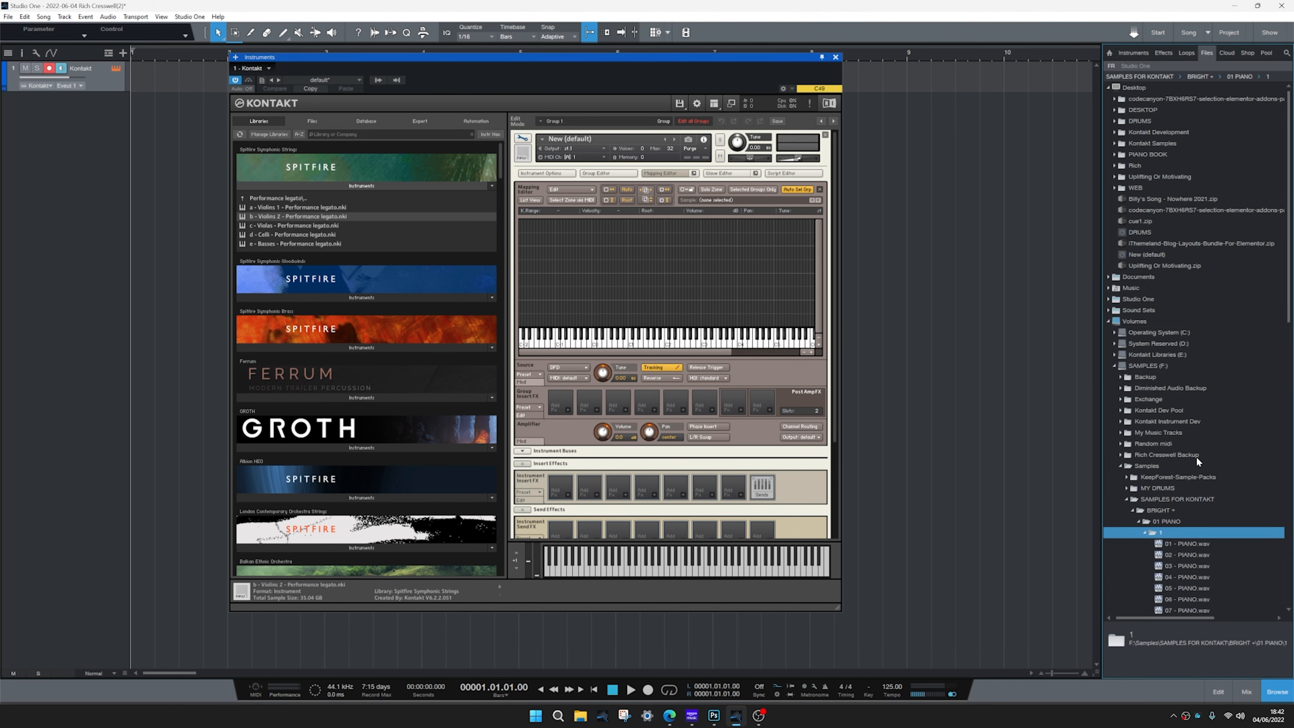
{"action": "scroll", "coordinate": [1193, 434], "scroll_direction": "down", "scroll_amount": 5}
{"action": "scroll", "coordinate": [1191, 408], "scroll_direction": "down", "scroll_amount": 5}
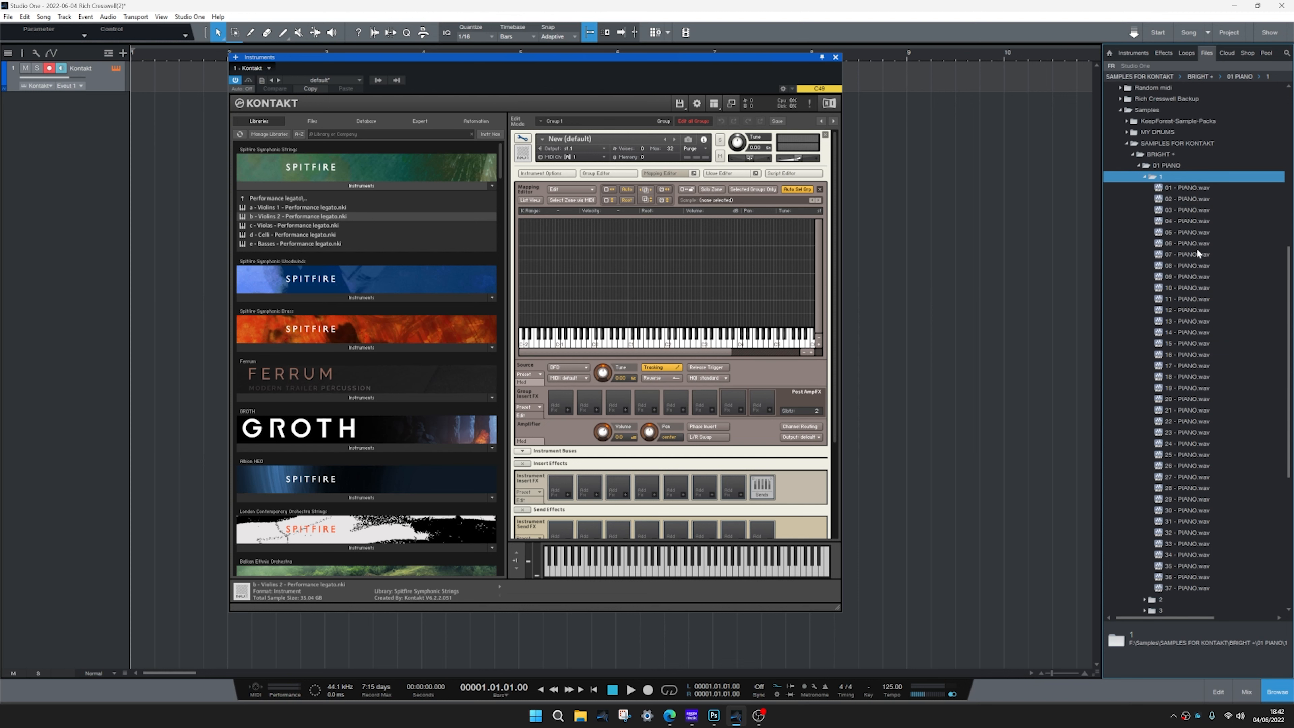
Map samples 01 - PIANO.wav through 37 - PIANO.wav from folder 1 across consecutive single keys, covering the full velocity height
{"action": "left_click", "coordinate": [1185, 188]}
{"action": "left_click", "coordinate": [1170, 588]}
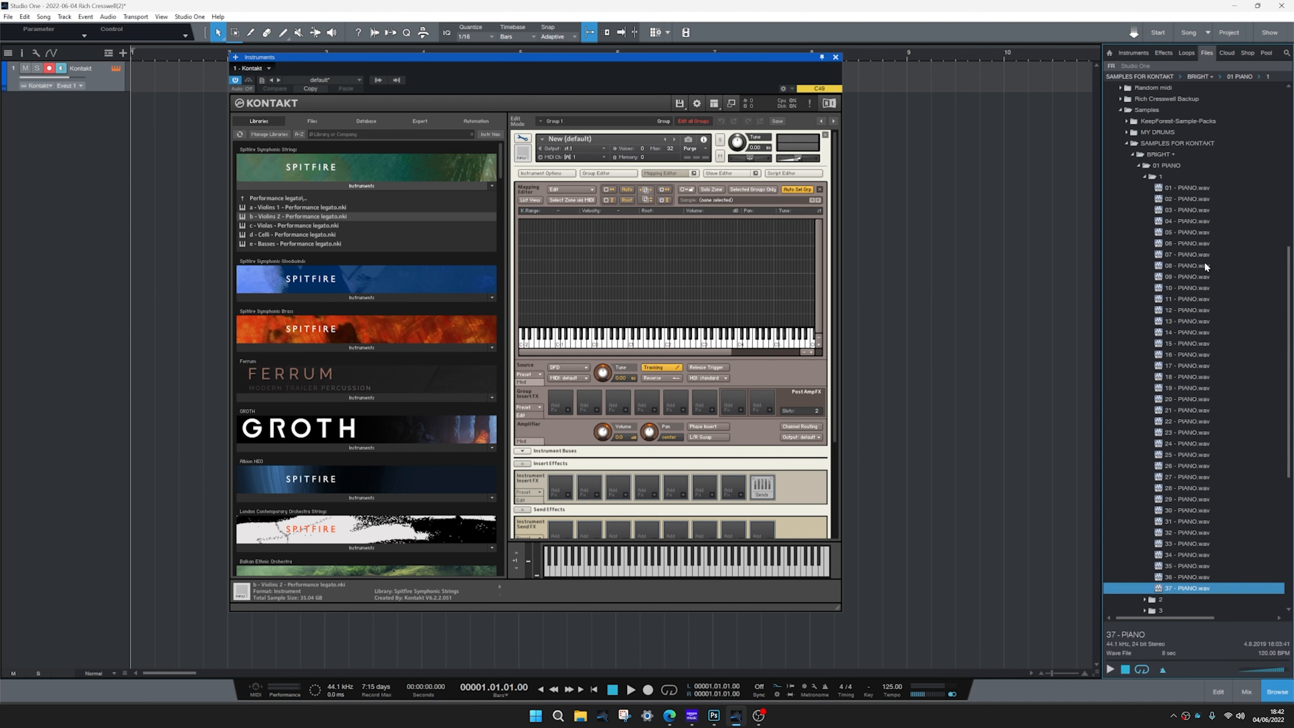
{"action": "left_click", "coordinate": [1186, 187], "text": "shift"}
{"action": "left_click_drag", "start_coordinate": [1180, 256], "coordinate": [547, 223]}
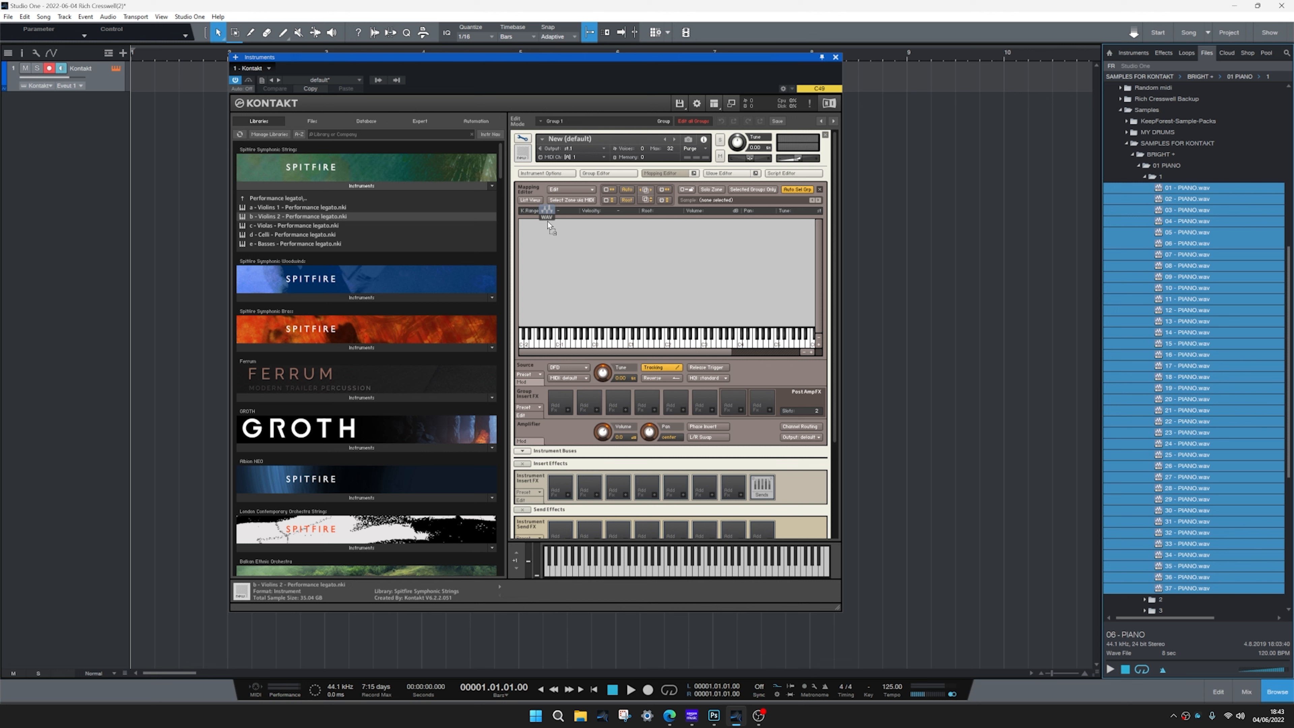
{"action": "left_click_drag", "start_coordinate": [549, 226], "coordinate": [579, 347]}
{"action": "left_click", "coordinate": [559, 302]}
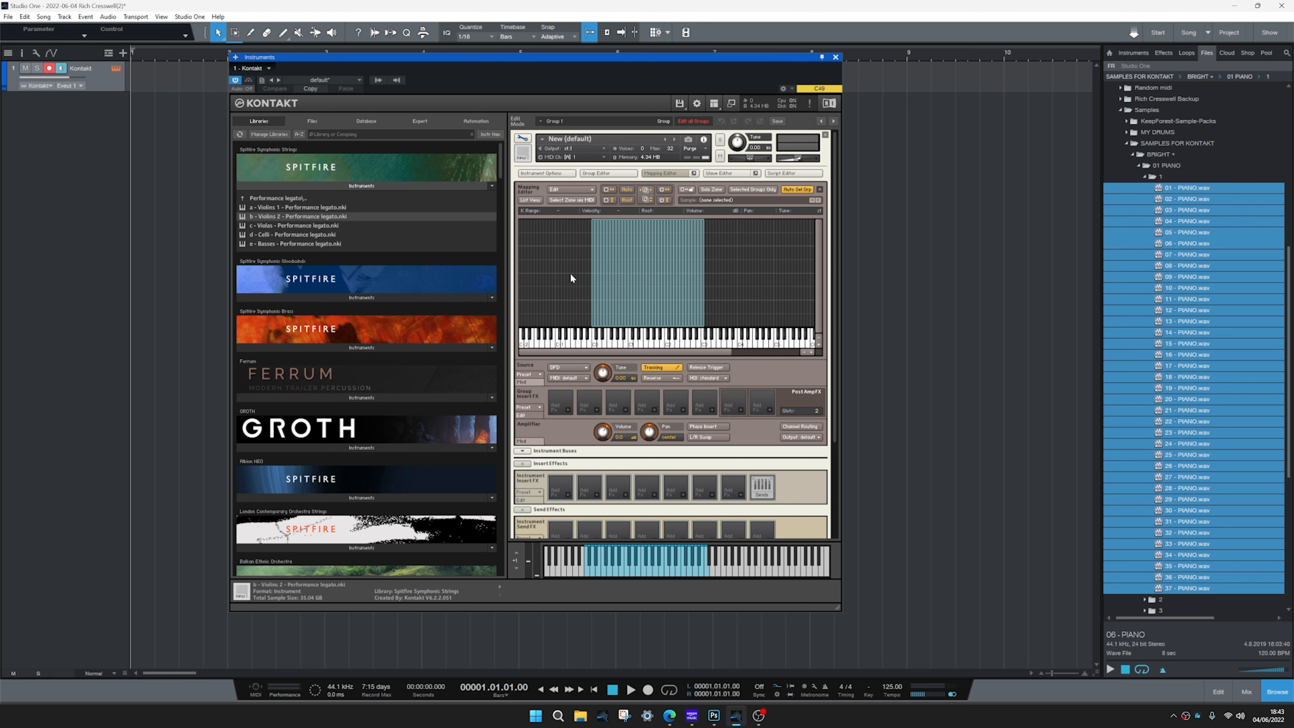
{"action": "left_click_drag", "start_coordinate": [570, 275], "coordinate": [725, 286]}
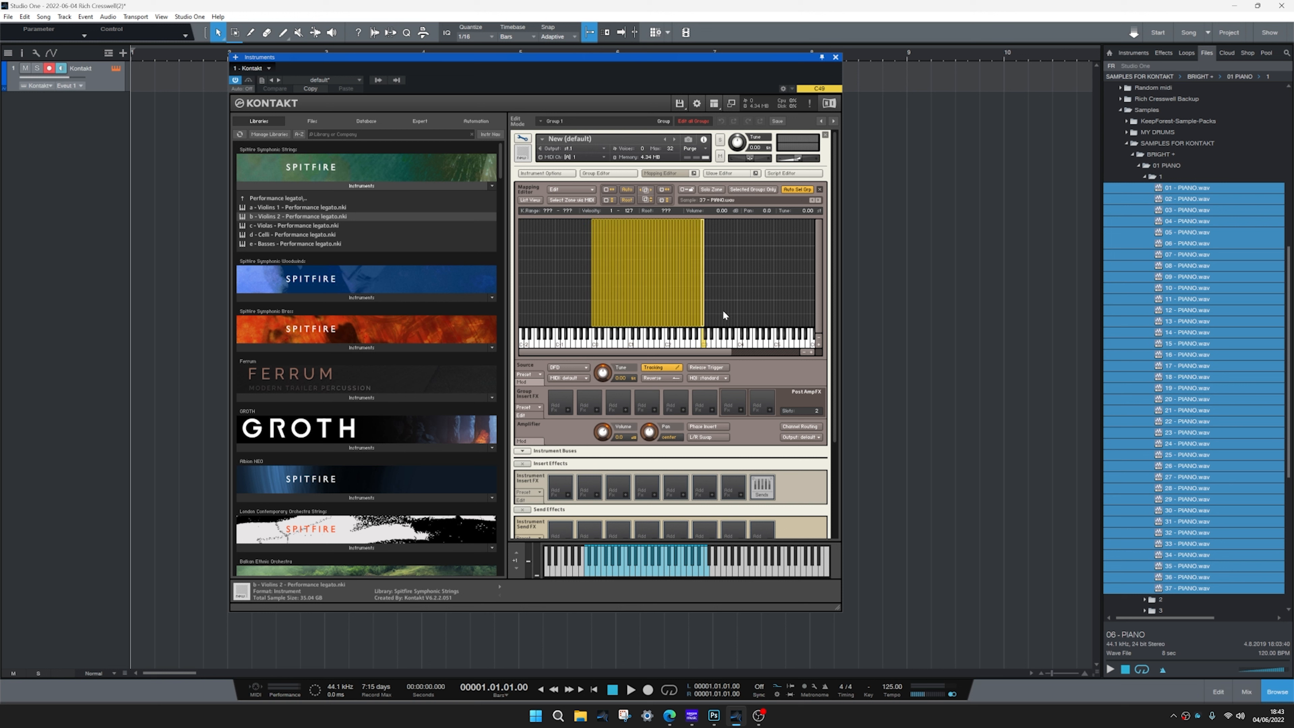
{"action": "left_click", "coordinate": [723, 309]}
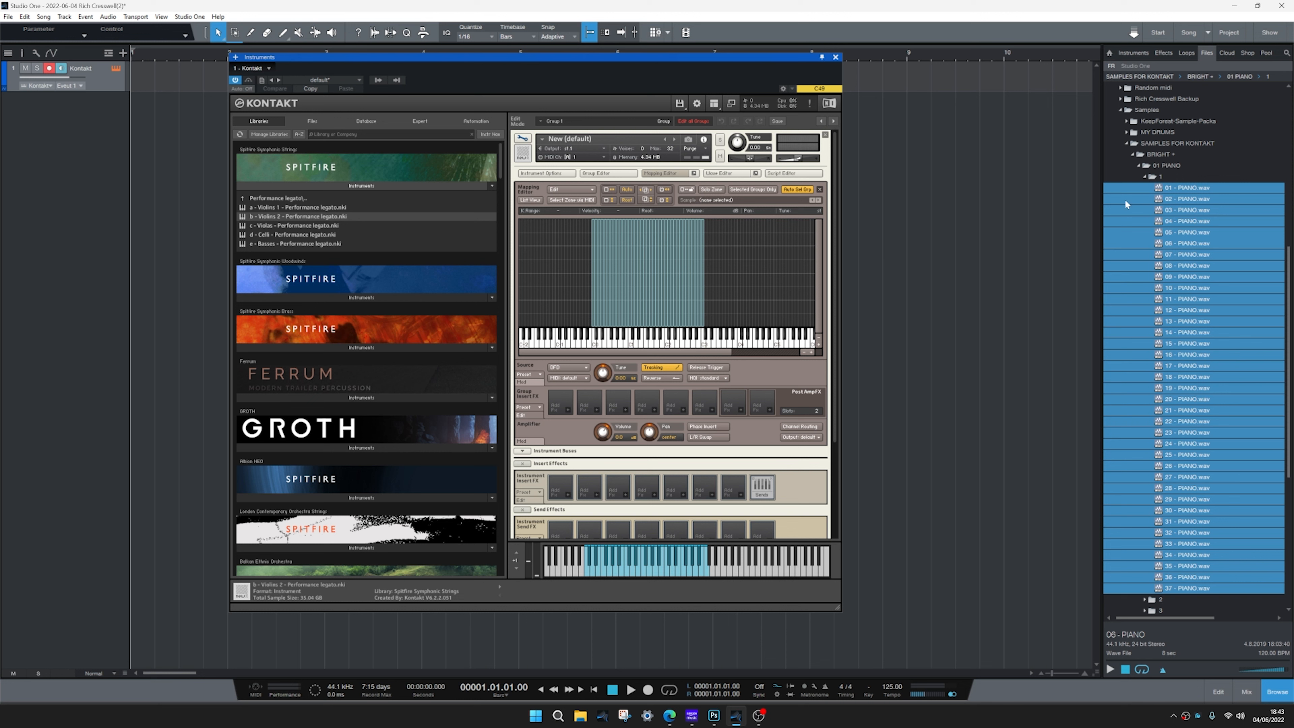
Collapse sample folder 1, expand folder 2, and select its files 01 - PIANO.wav through 37 - PIANO.wav
{"action": "double_click", "coordinate": [1155, 175]}
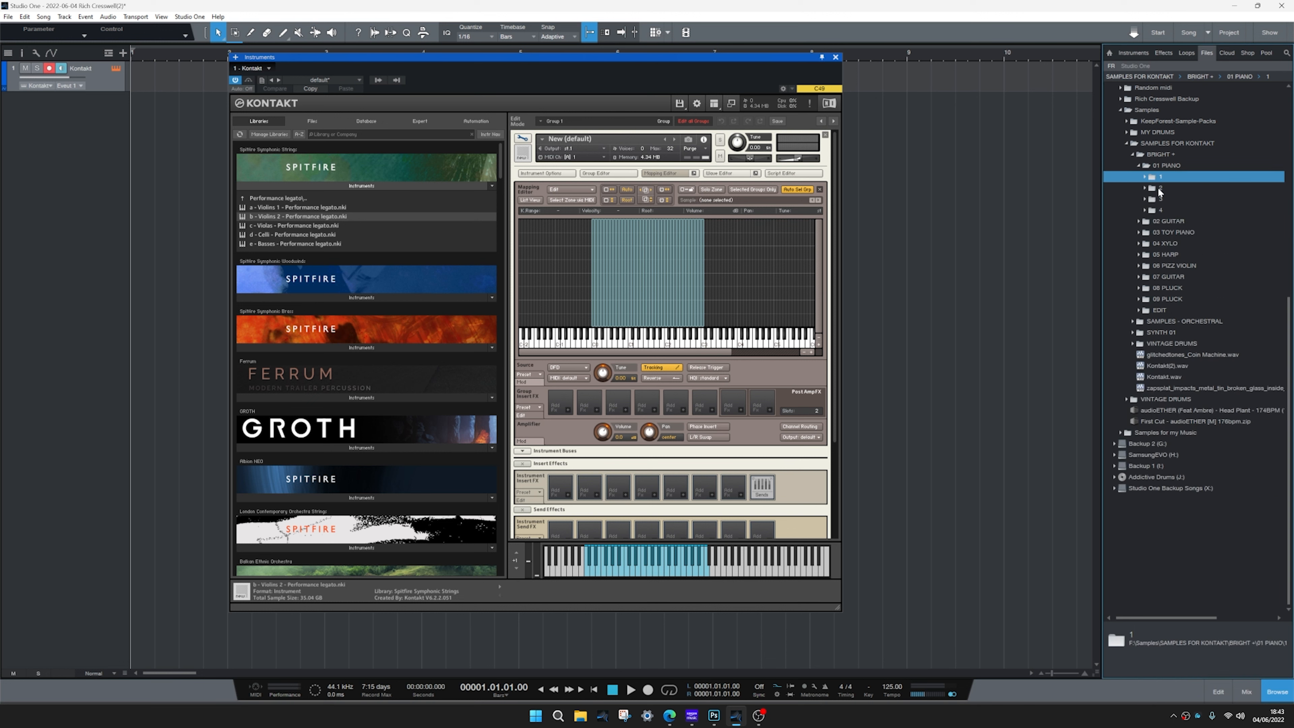
{"action": "double_click", "coordinate": [1159, 189]}
{"action": "left_click", "coordinate": [1168, 199]}
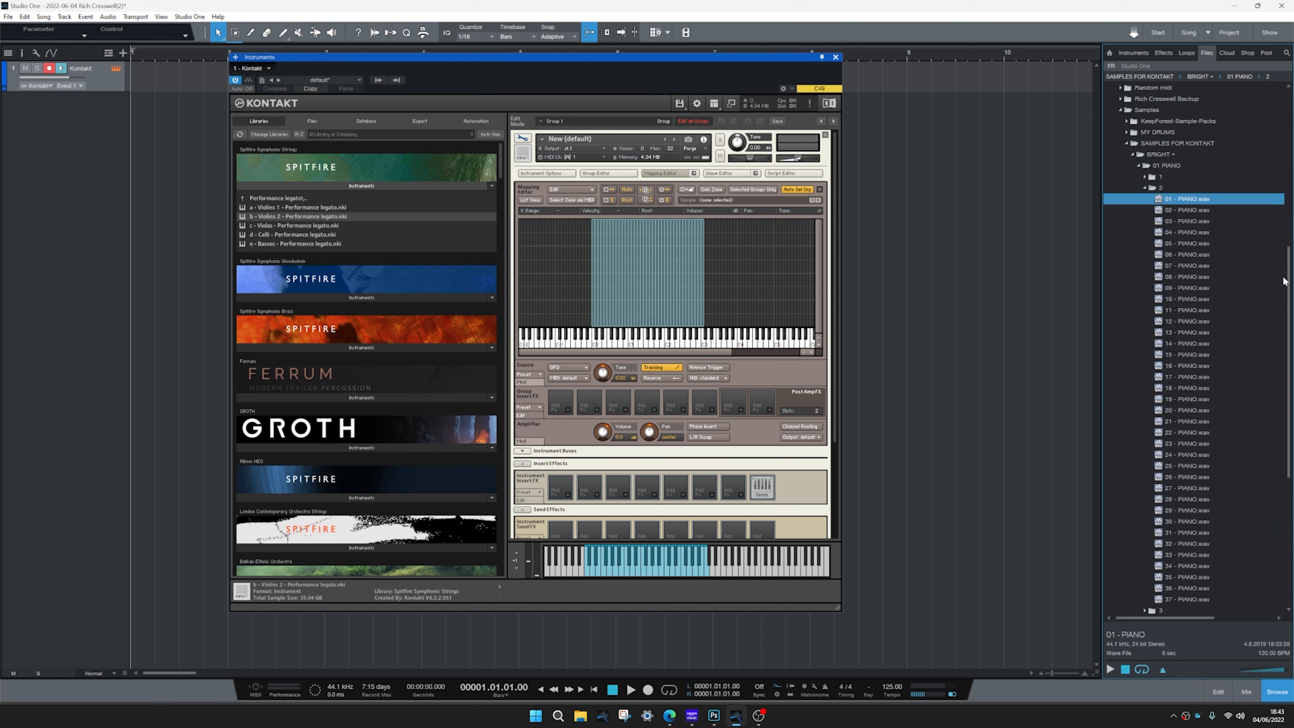
{"action": "scroll", "coordinate": [1274, 306], "scroll_direction": "down", "scroll_amount": 5}
{"action": "left_click", "coordinate": [1191, 428], "text": "shift"}
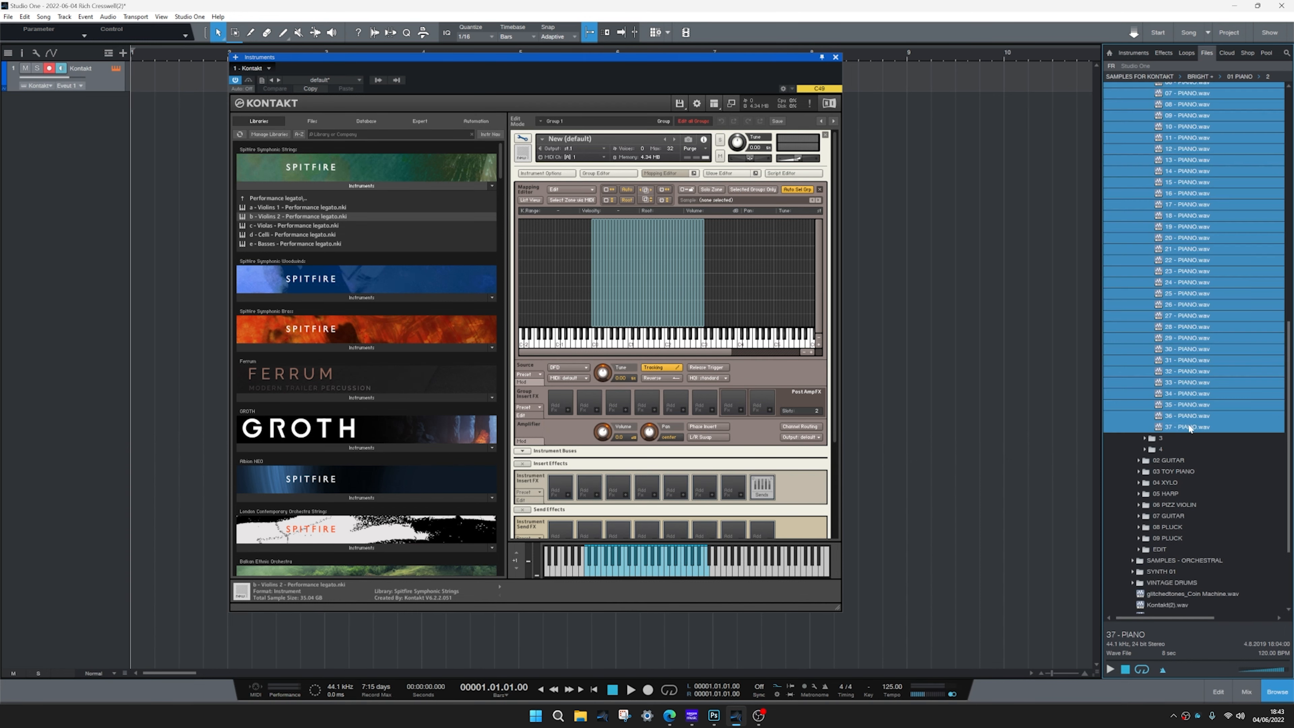
{"action": "scroll", "coordinate": [1192, 357], "scroll_direction": "up", "scroll_amount": 6}
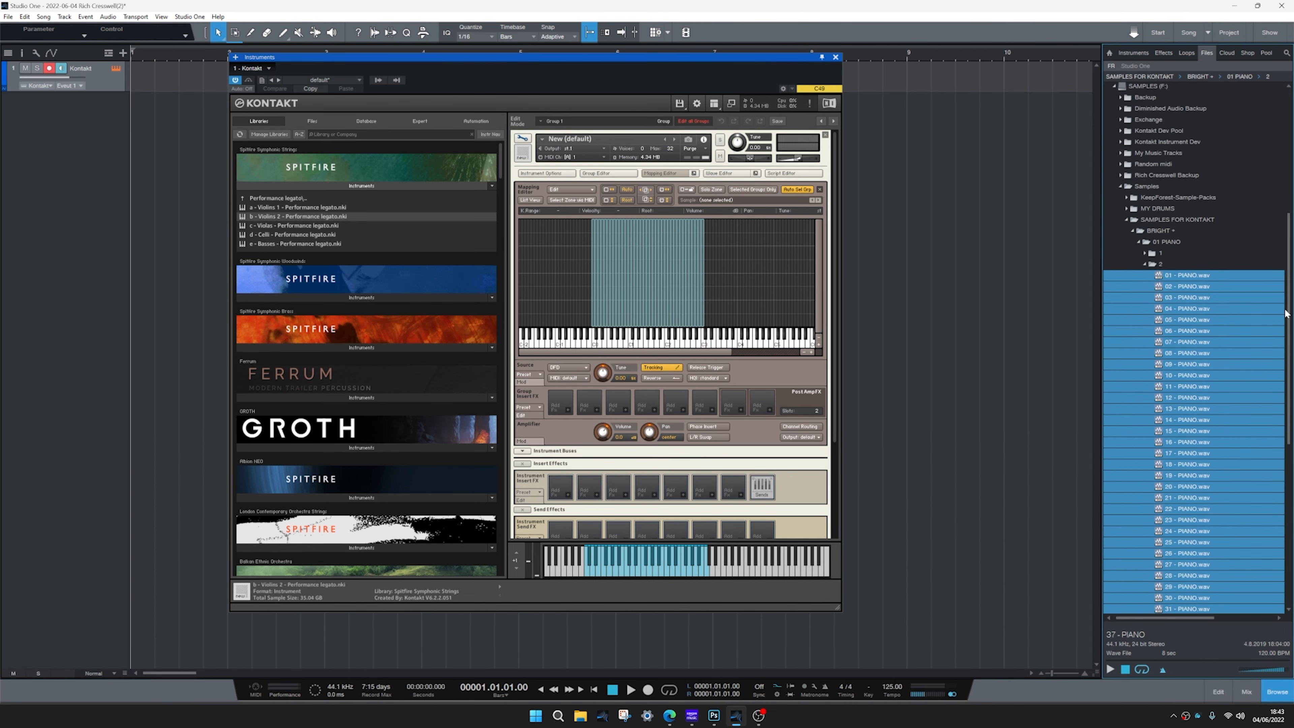
Lower the upper velocity limit of all mapped piano zones to 62
{"action": "left_click_drag", "start_coordinate": [926, 308], "coordinate": [612, 235]}
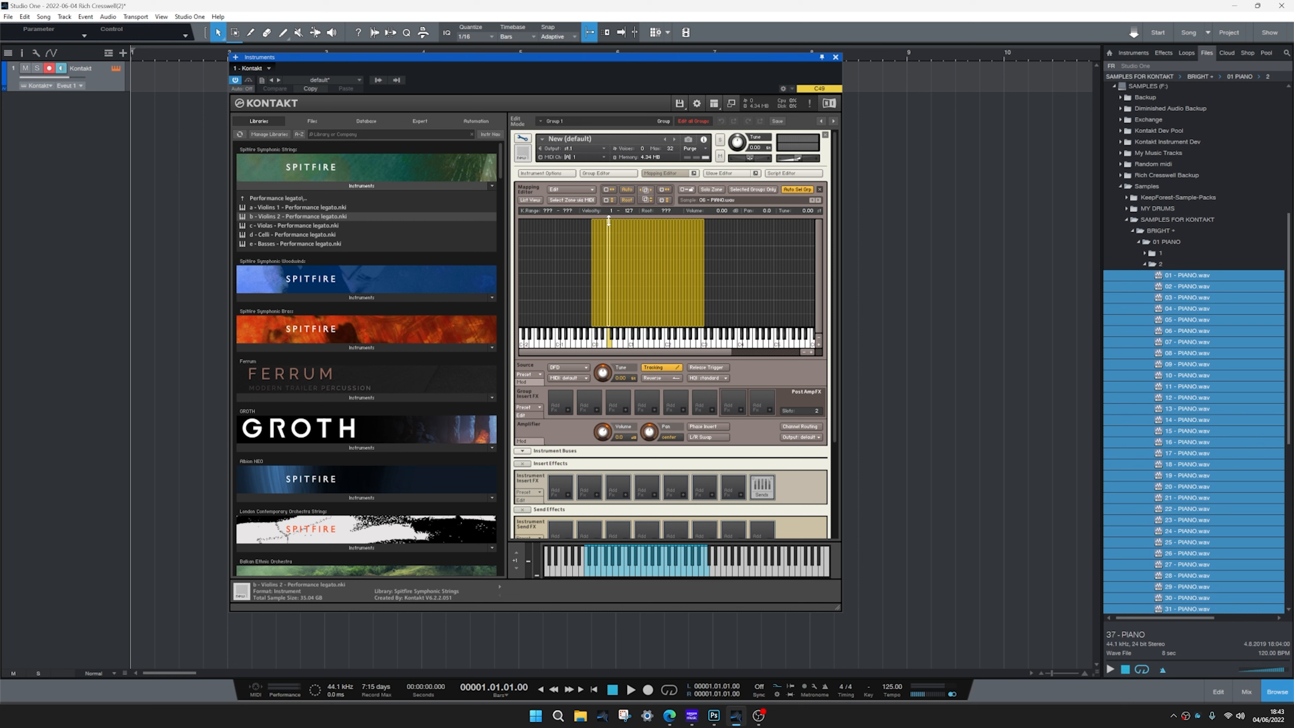
{"action": "left_click_drag", "start_coordinate": [609, 220], "coordinate": [612, 274]}
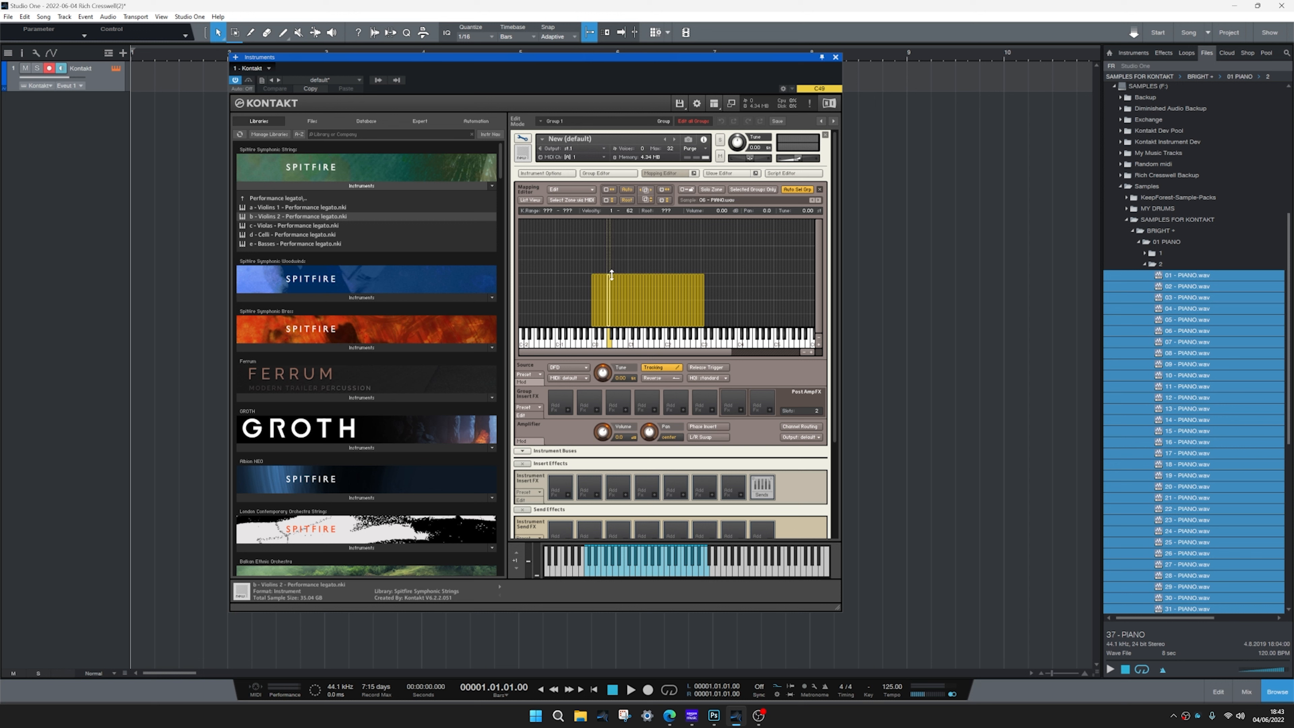
{"action": "left_click", "coordinate": [596, 267]}
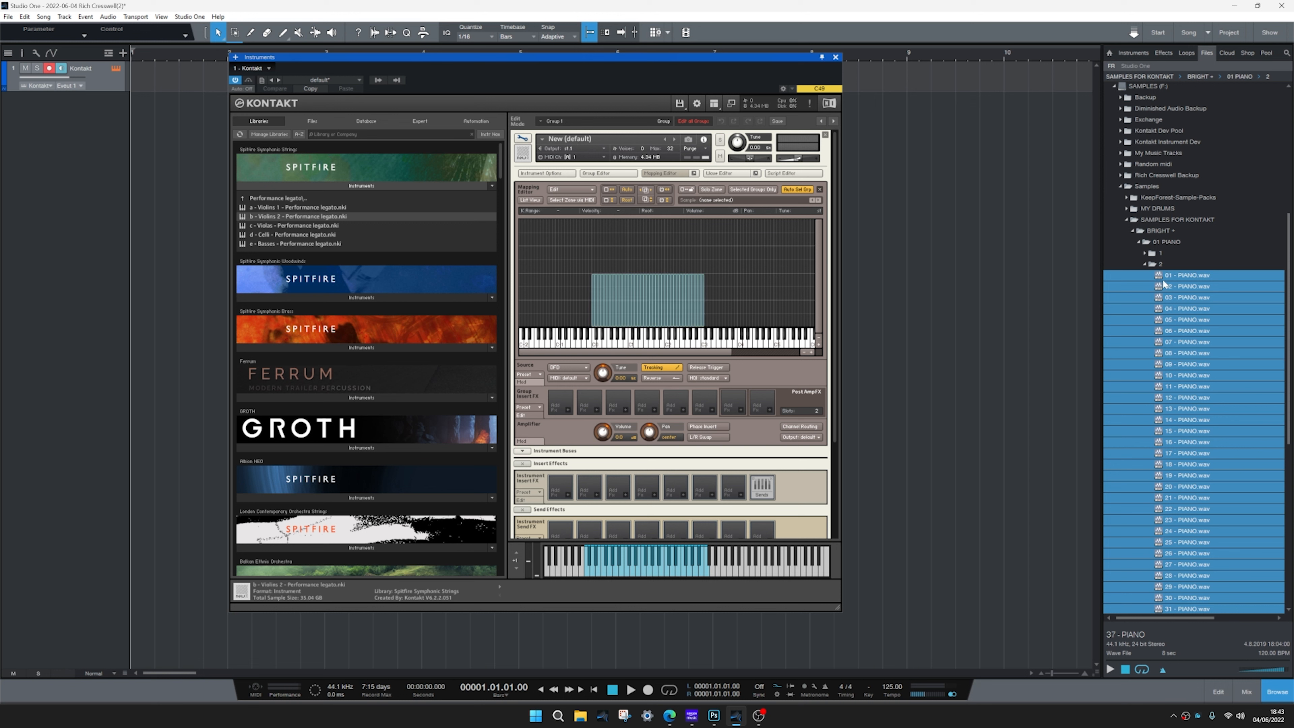
Map the selected folder 2 samples onto the same keys and raise their lower velocity limit to 47
{"action": "left_click_drag", "start_coordinate": [1165, 284], "coordinate": [594, 325]}
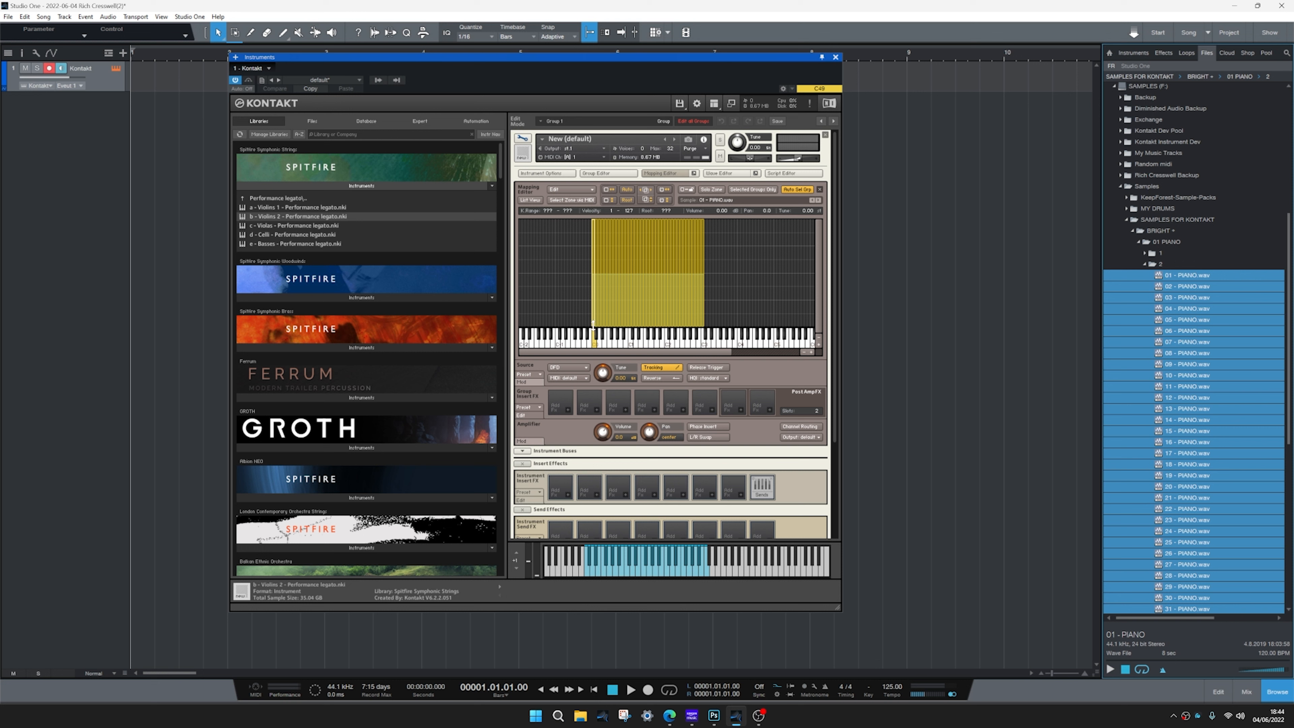
{"action": "left_click_drag", "start_coordinate": [592, 325], "coordinate": [591, 286]}
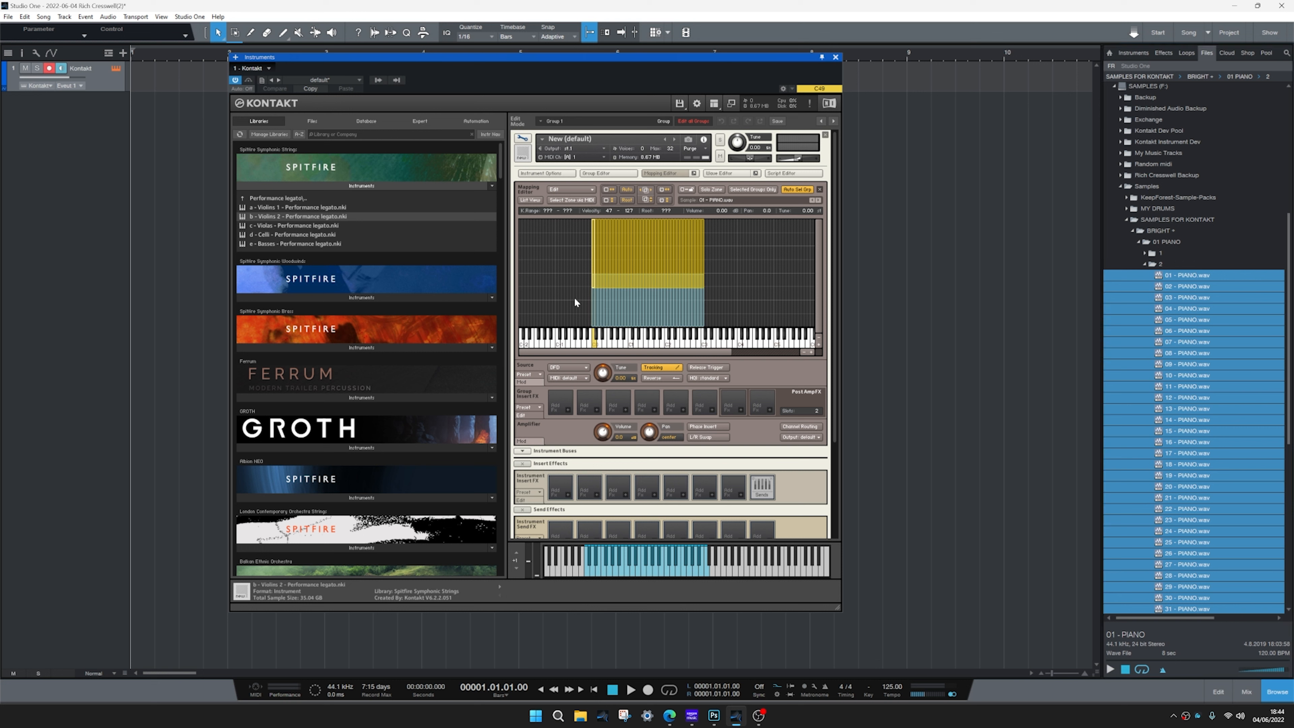
{"action": "left_click", "coordinate": [574, 299]}
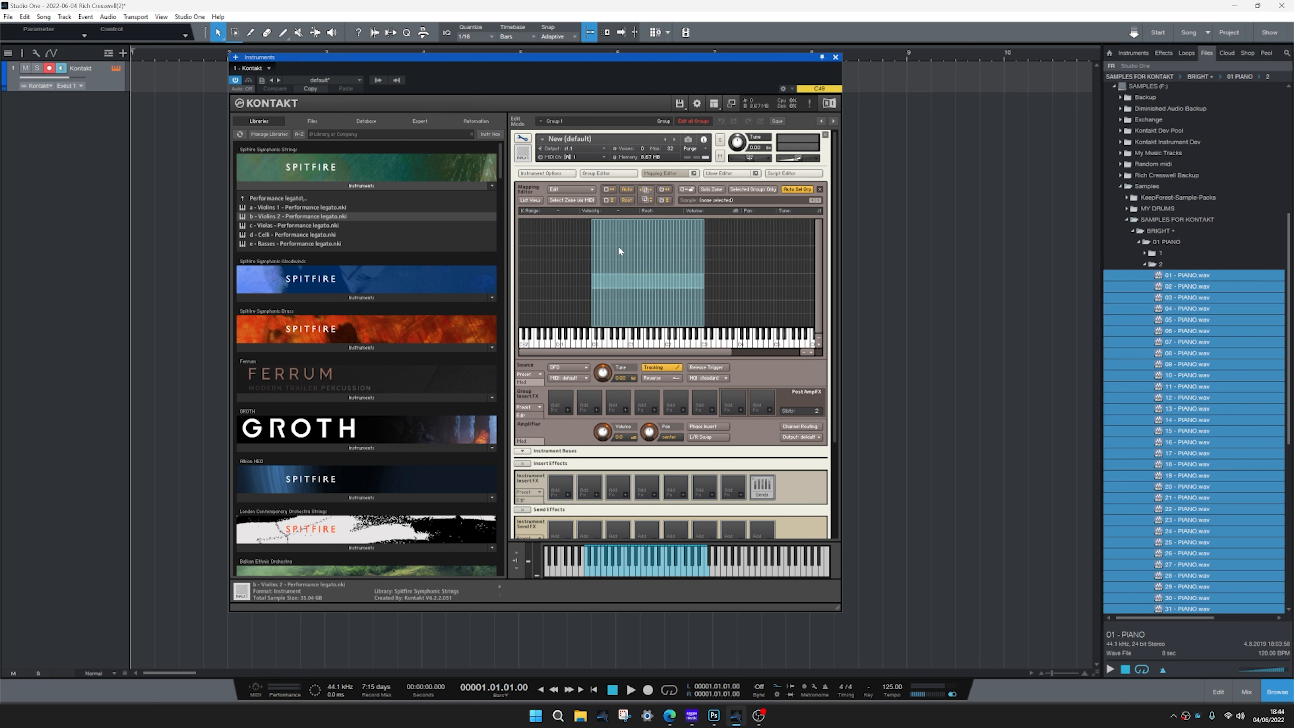
Auto-apply velocity crossfades to all zones of both overlapping piano layers
{"action": "left_click_drag", "start_coordinate": [739, 236], "coordinate": [556, 287]}
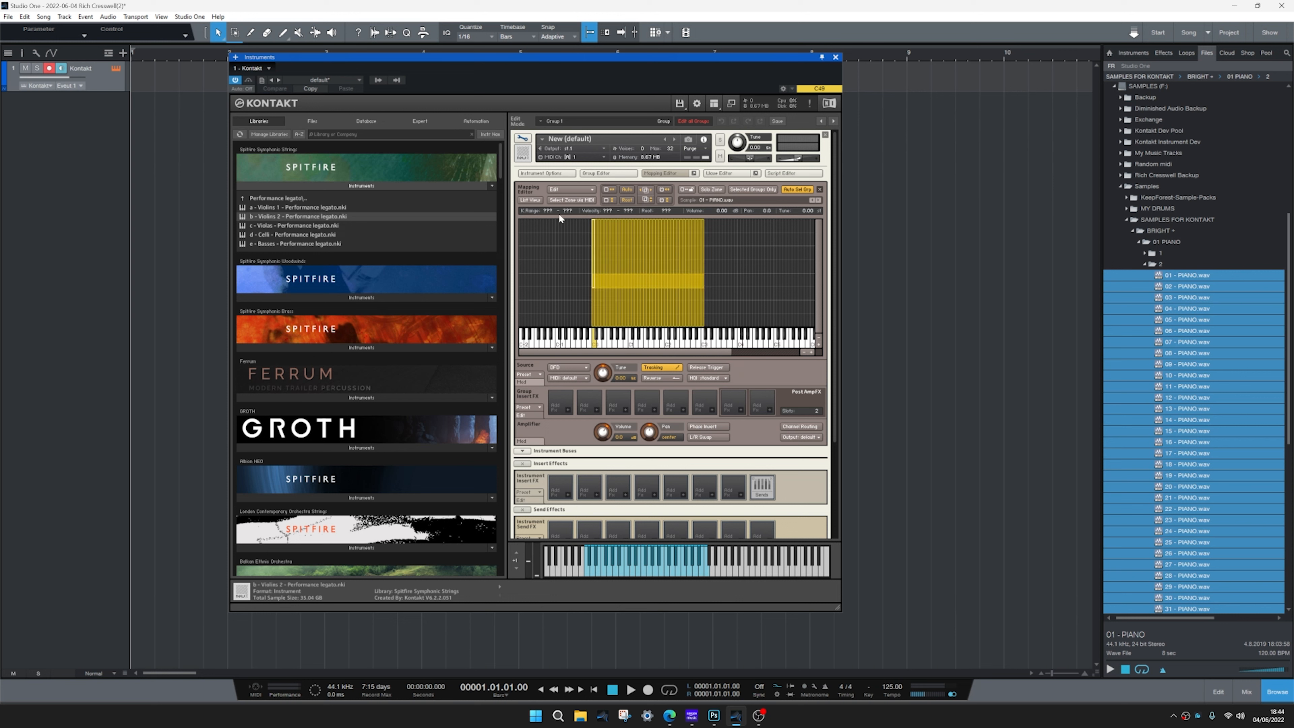
{"action": "left_click", "coordinate": [573, 188]}
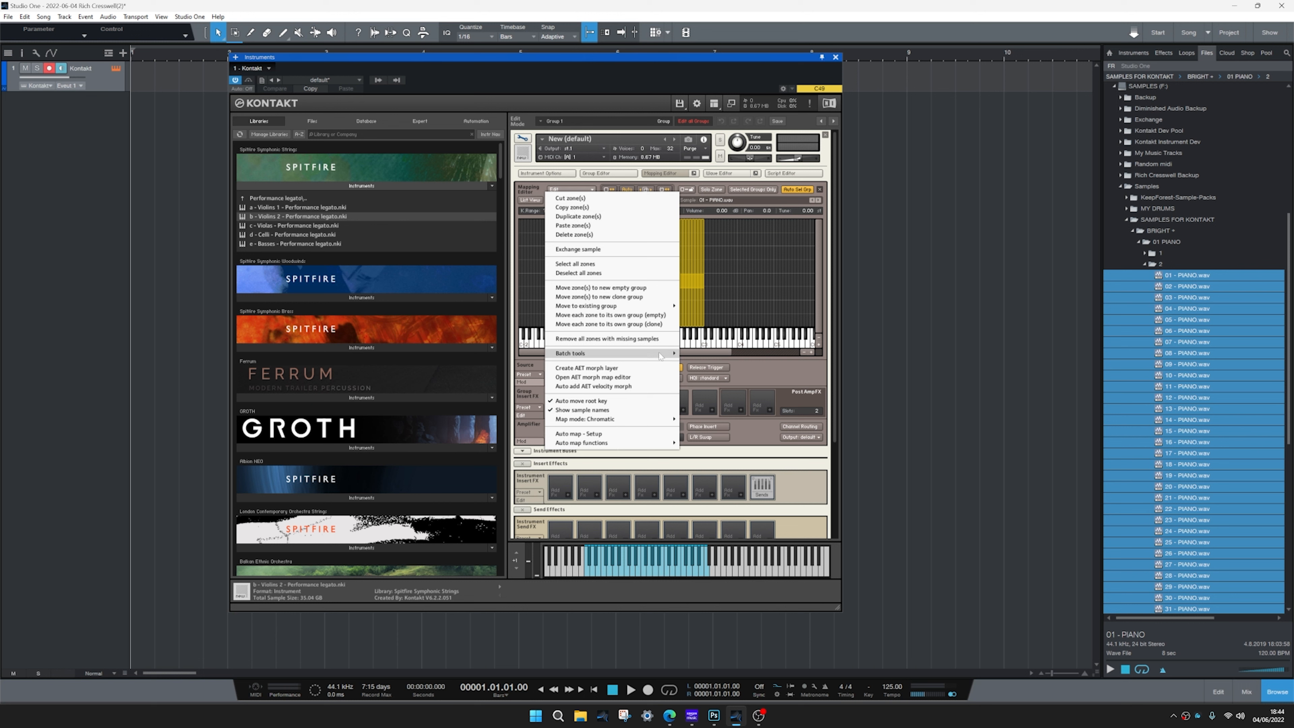
{"action": "mouse_move", "coordinate": [656, 350]}
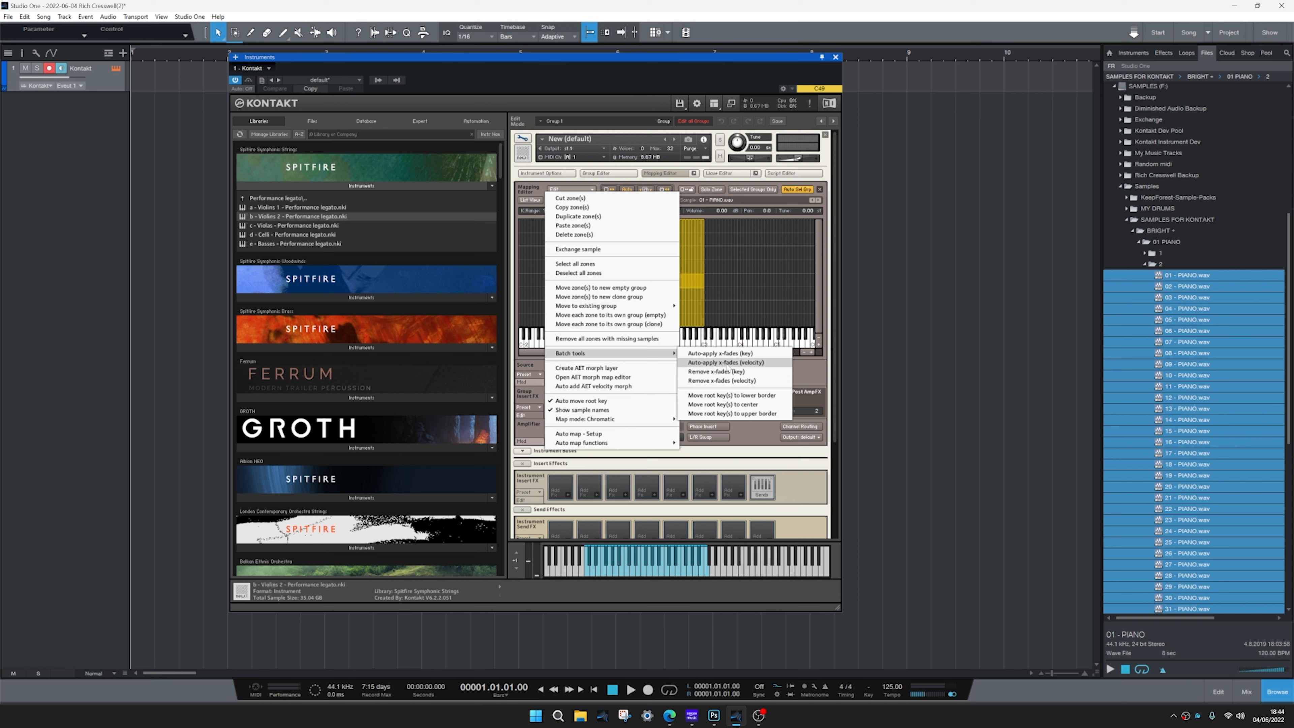
{"action": "left_click", "coordinate": [753, 368]}
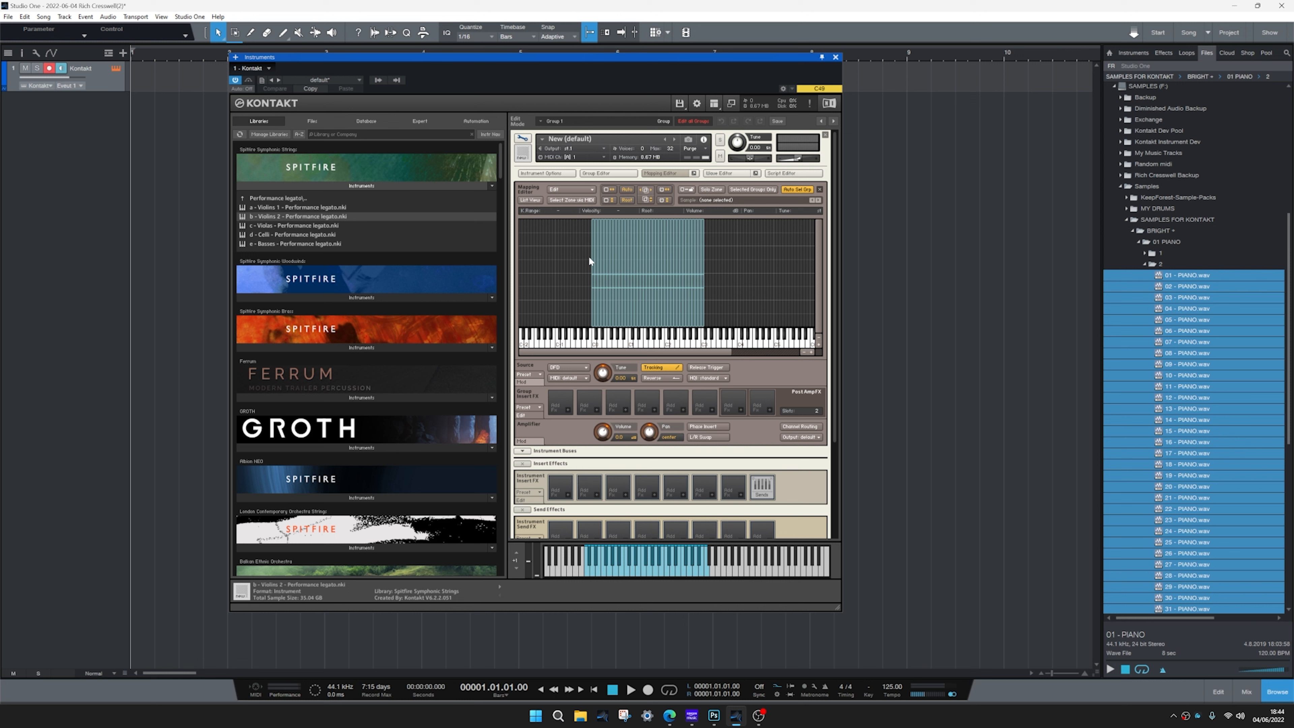
{"action": "left_click", "coordinate": [672, 347]}
Switch the source engine to time machine 2 and reduce its playback speed
{"action": "left_click", "coordinate": [570, 368]}
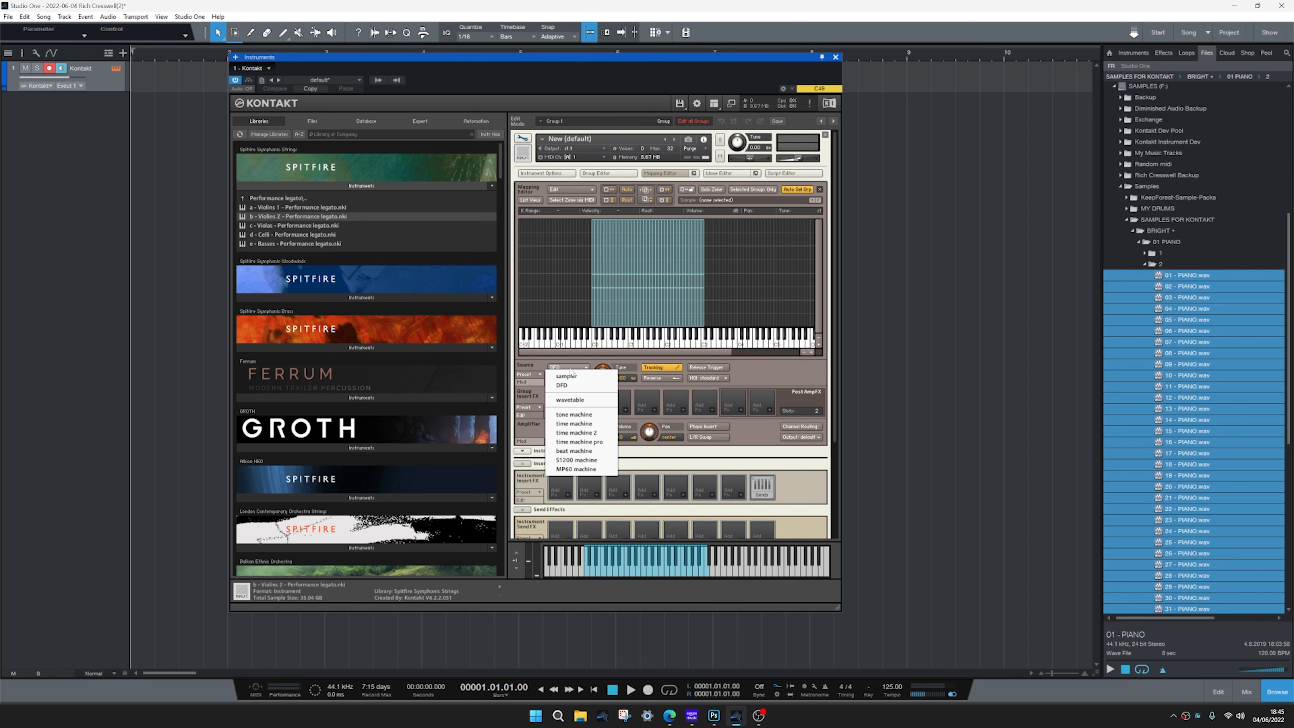
{"action": "left_click", "coordinate": [567, 433]}
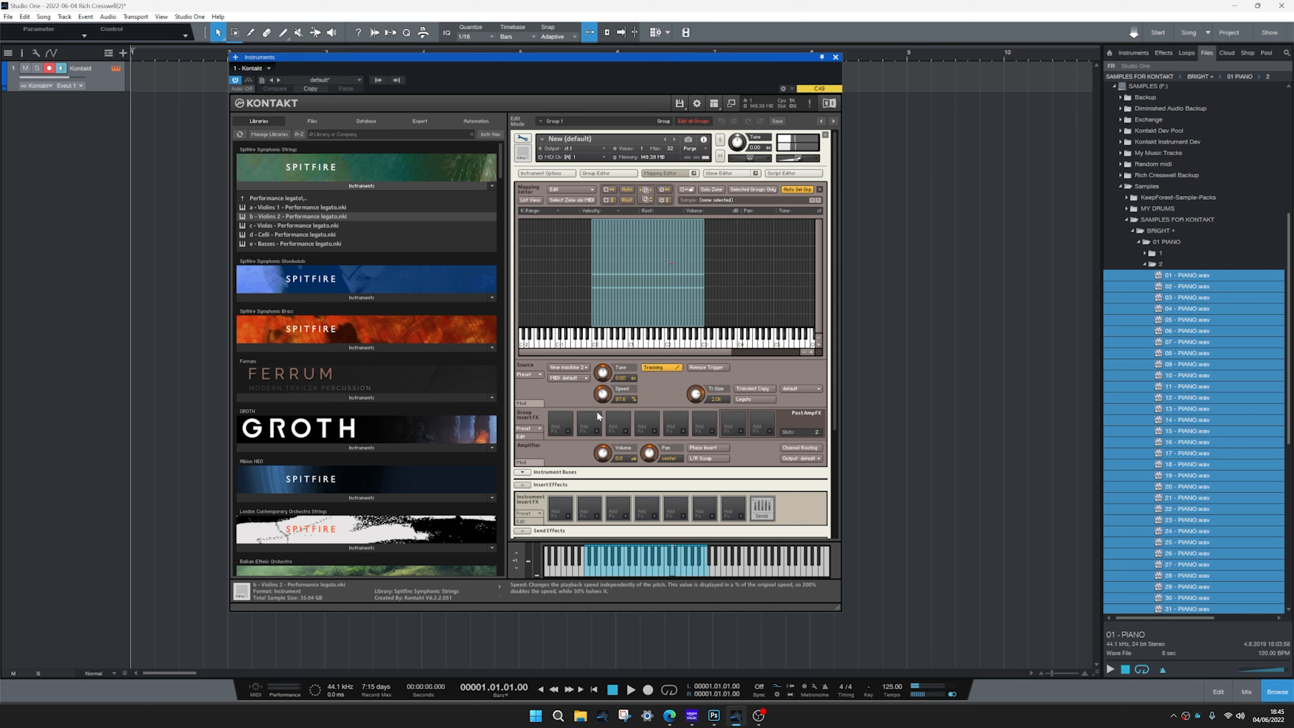
{"action": "left_click_drag", "start_coordinate": [597, 411], "coordinate": [562, 442]}
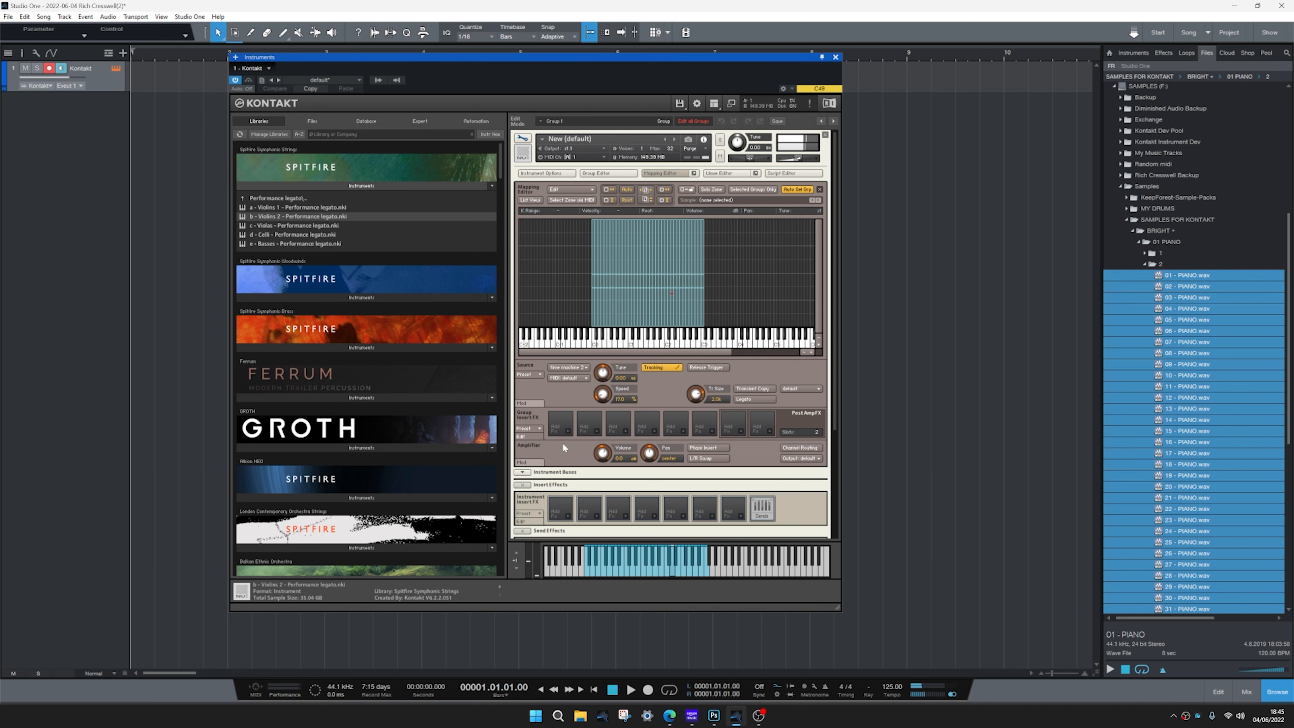
Switch the source engine to wavetable and try out its Position control
{"action": "left_click", "coordinate": [568, 367]}
{"action": "left_click", "coordinate": [568, 401]}
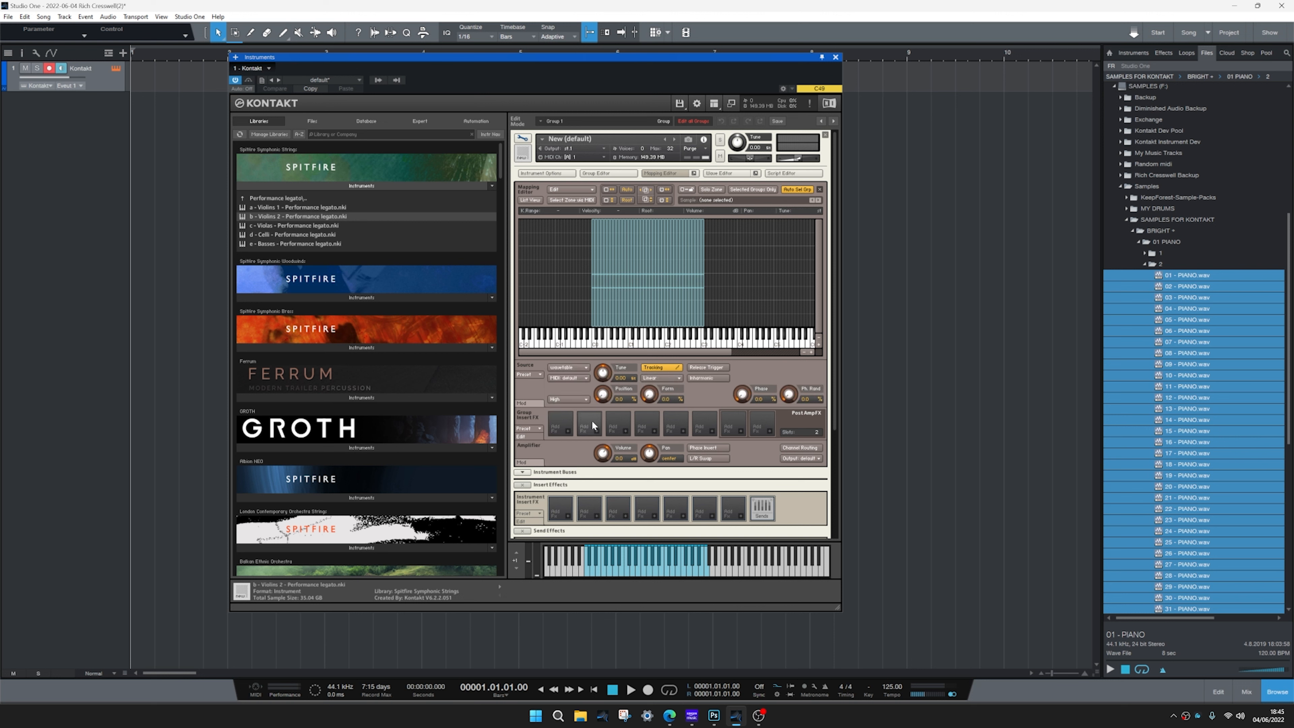
{"action": "mouse_move", "coordinate": [602, 392]}
{"action": "left_mouse_down"}
{"action": "mouse_move", "coordinate": [611, 384]}
{"action": "mouse_move", "coordinate": [609, 402]}
{"action": "left_mouse_up"}
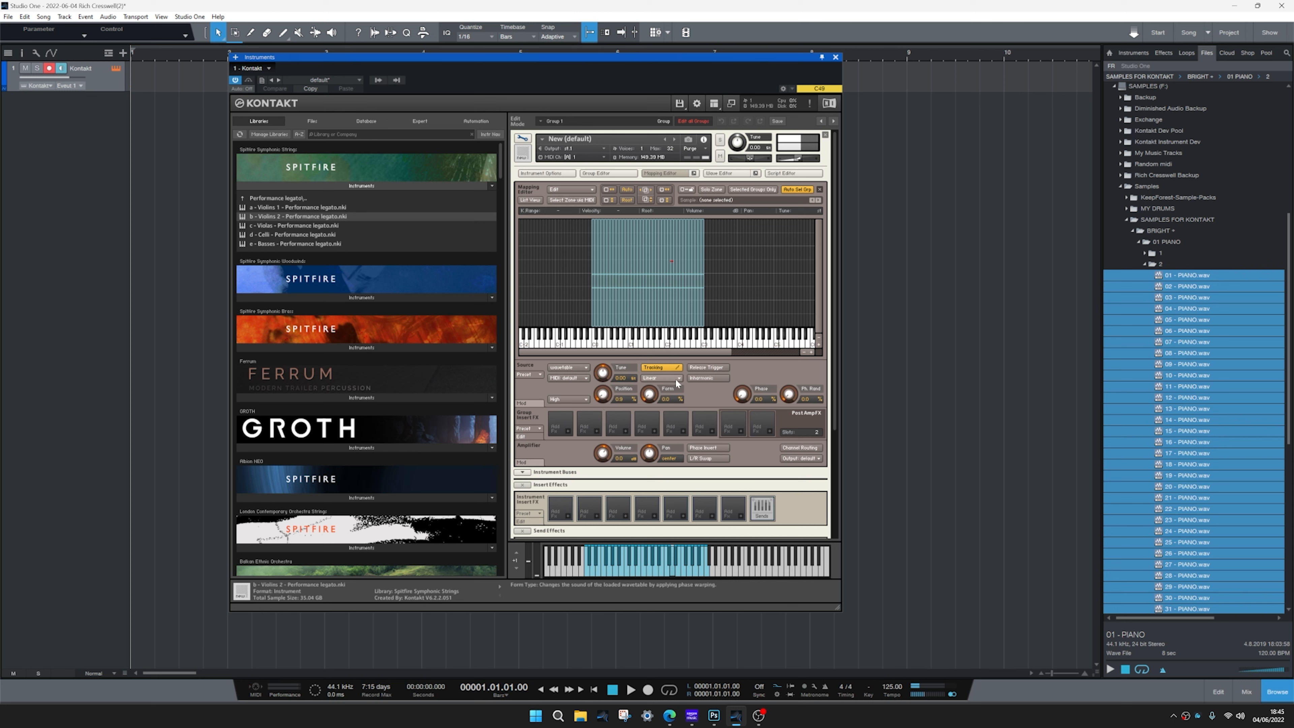
Set the wavetable form type to Bend -+ and raise the Form amount to about 43%
{"action": "left_click", "coordinate": [661, 378]}
{"action": "left_click", "coordinate": [650, 395]}
{"action": "mouse_move", "coordinate": [663, 369]}
{"action": "left_mouse_down"}
{"action": "mouse_move", "coordinate": [664, 352]}
{"action": "mouse_move", "coordinate": [656, 386]}
{"action": "left_mouse_up"}
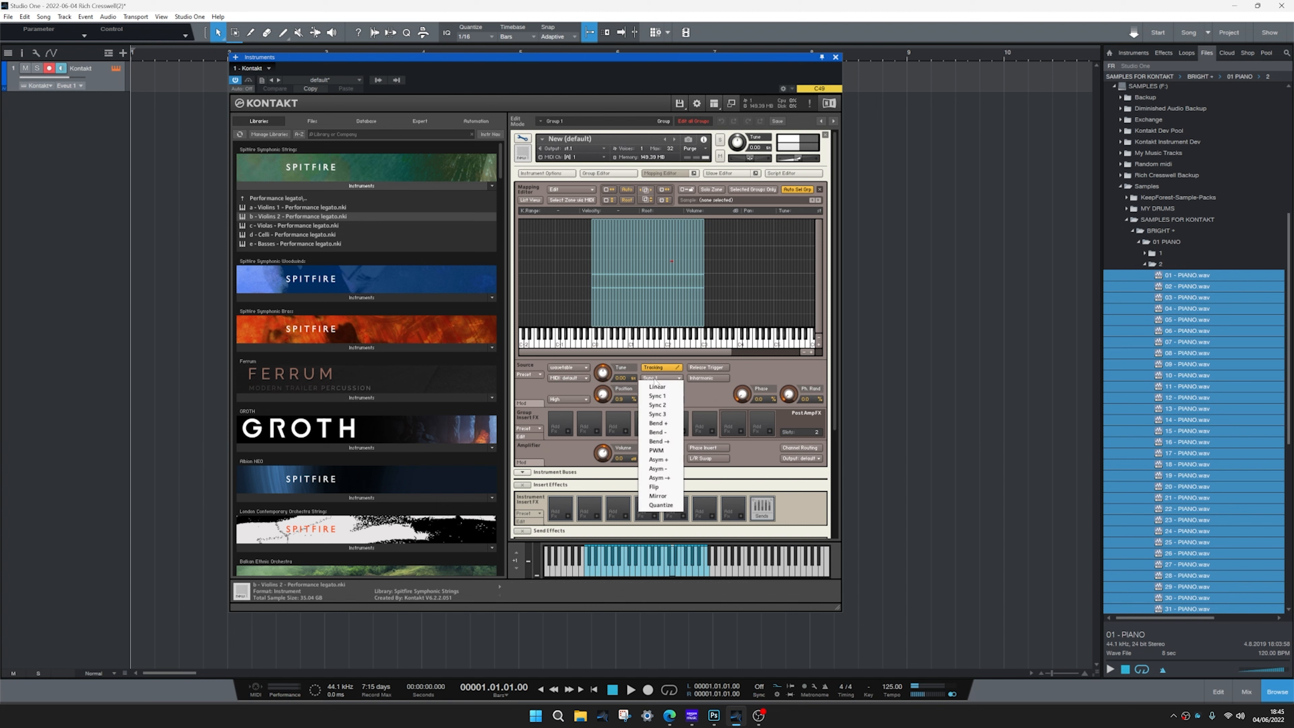
{"action": "left_click", "coordinate": [658, 441]}
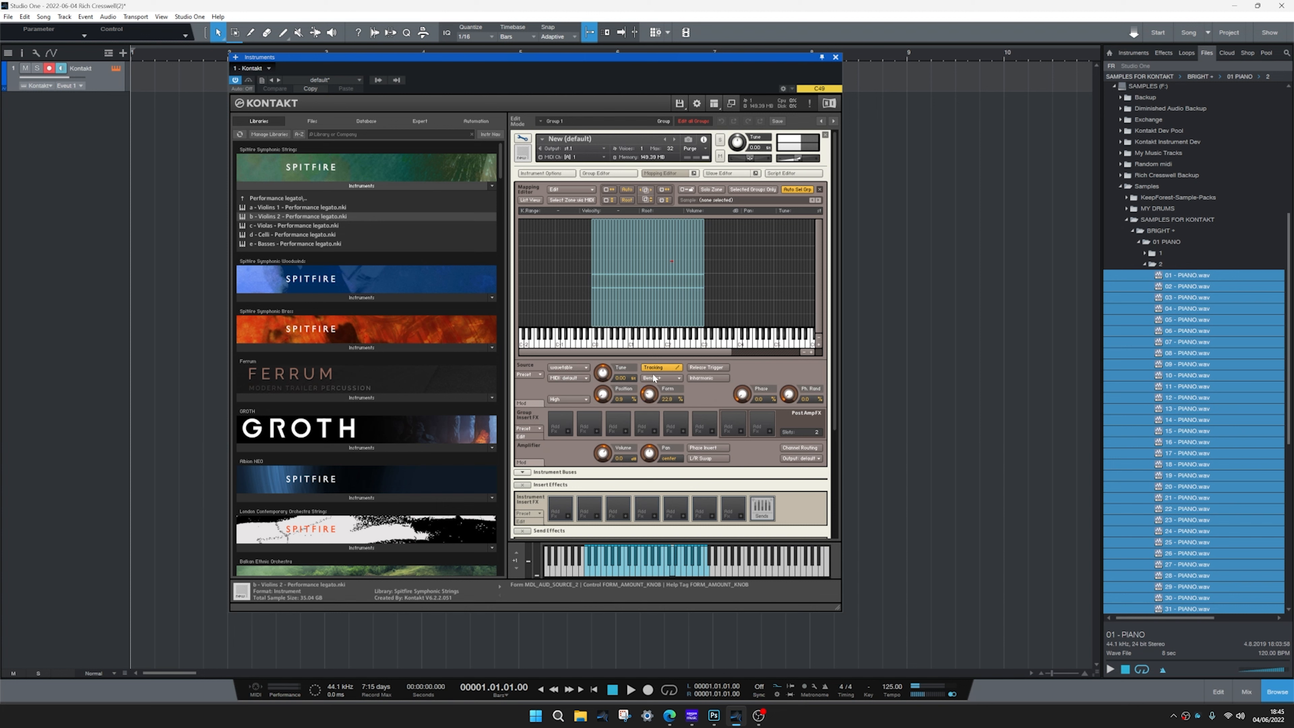
{"action": "left_click_drag", "start_coordinate": [649, 391], "coordinate": [666, 348]}
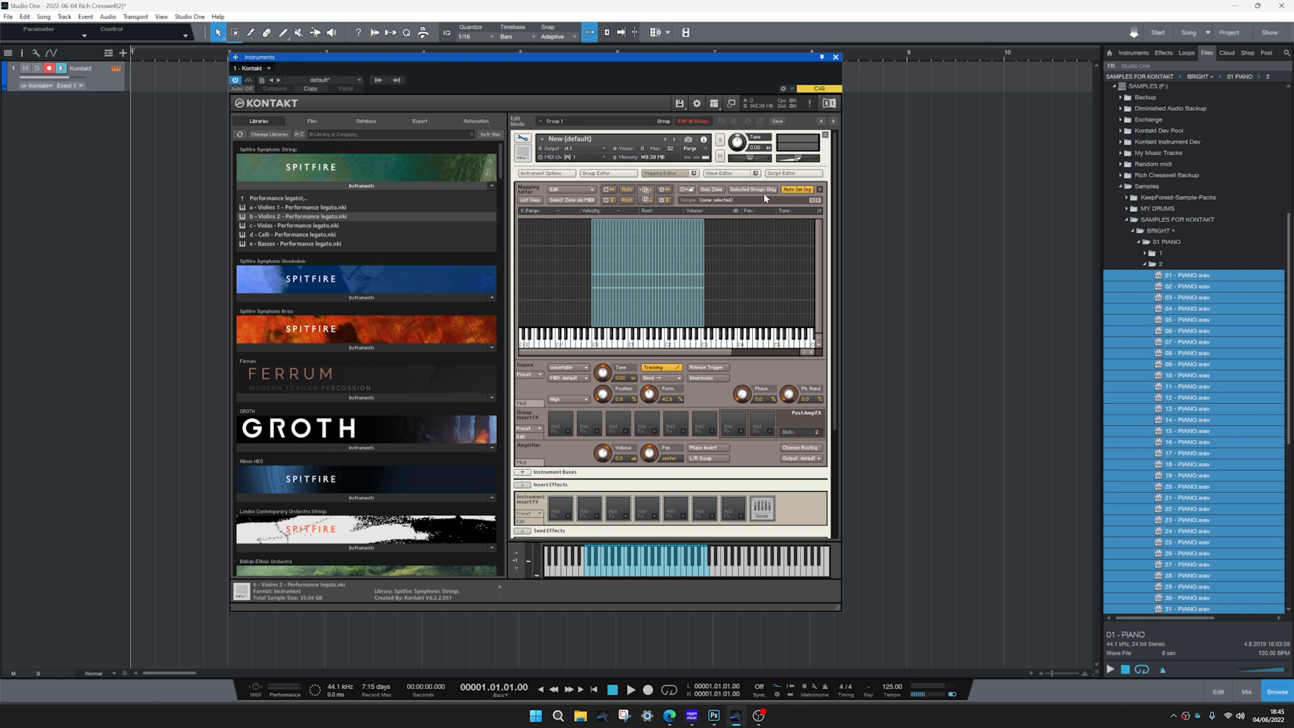
Close the Mapping Editor and the instrument's edit mode, and save the instrument as New Piano
{"action": "left_click", "coordinate": [661, 173]}
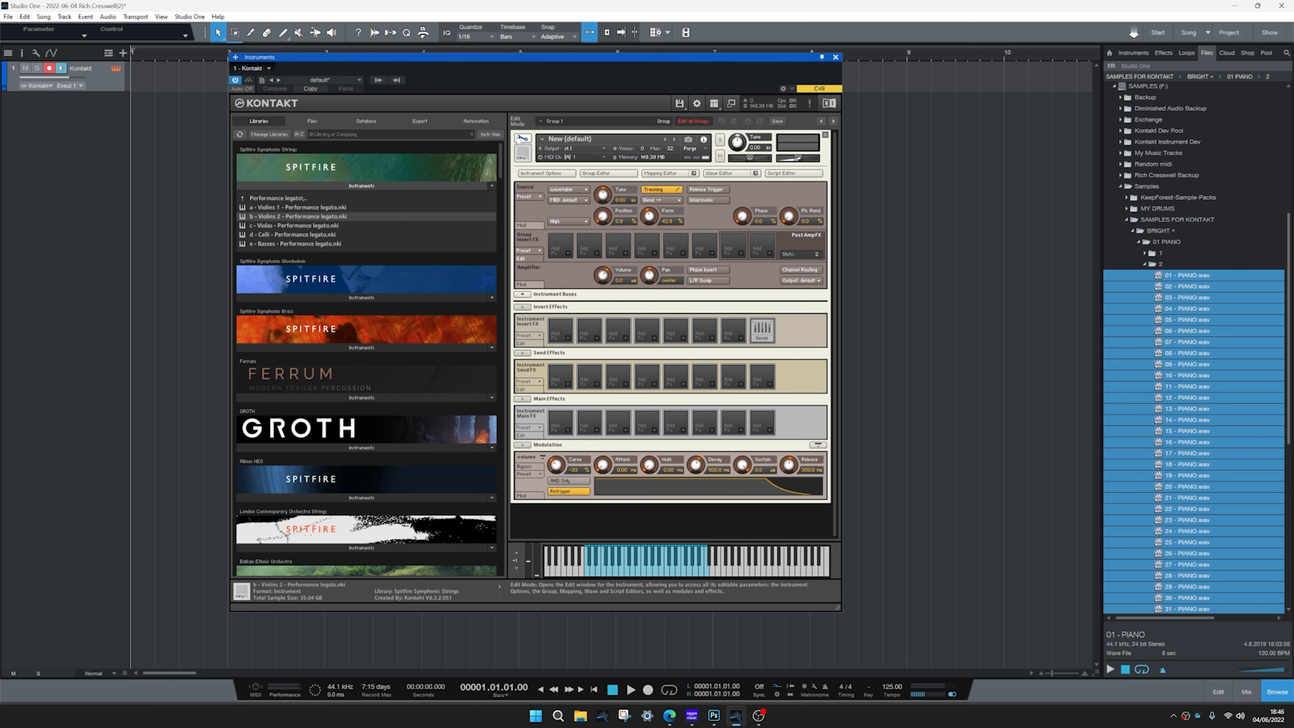
{"action": "left_click", "coordinate": [521, 140]}
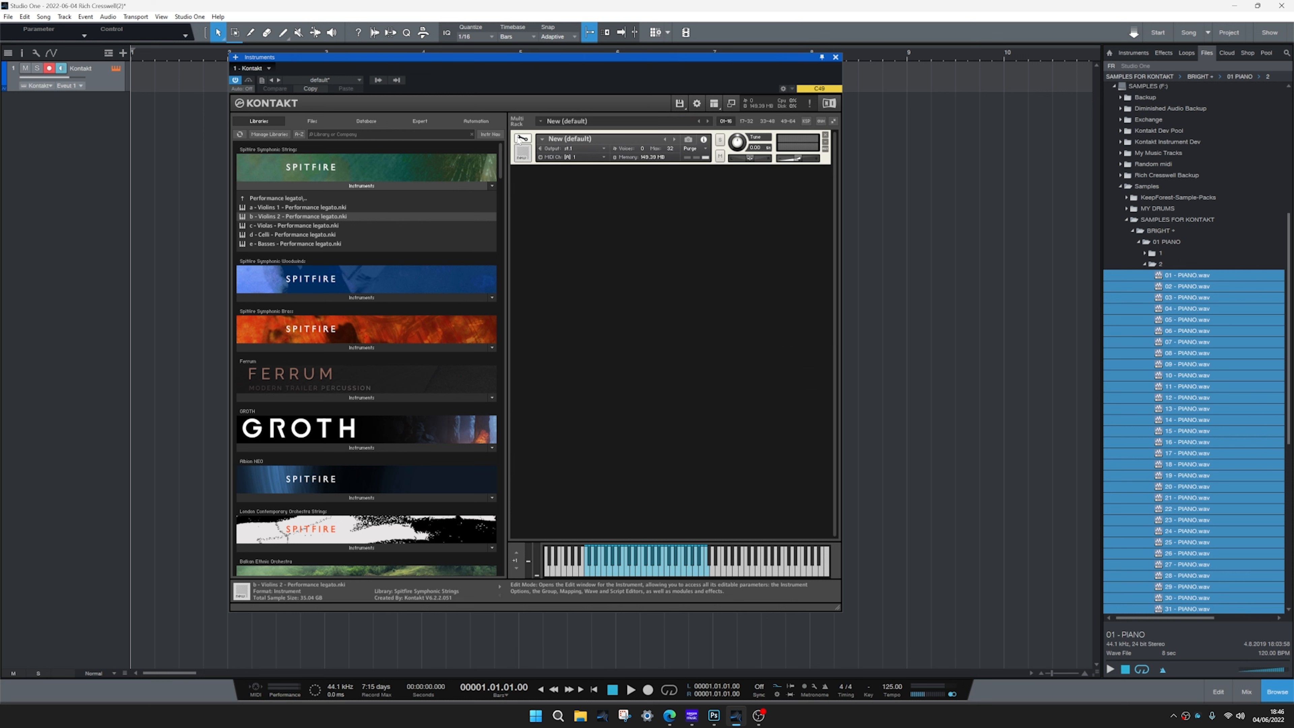
{"action": "left_click", "coordinate": [679, 103]}
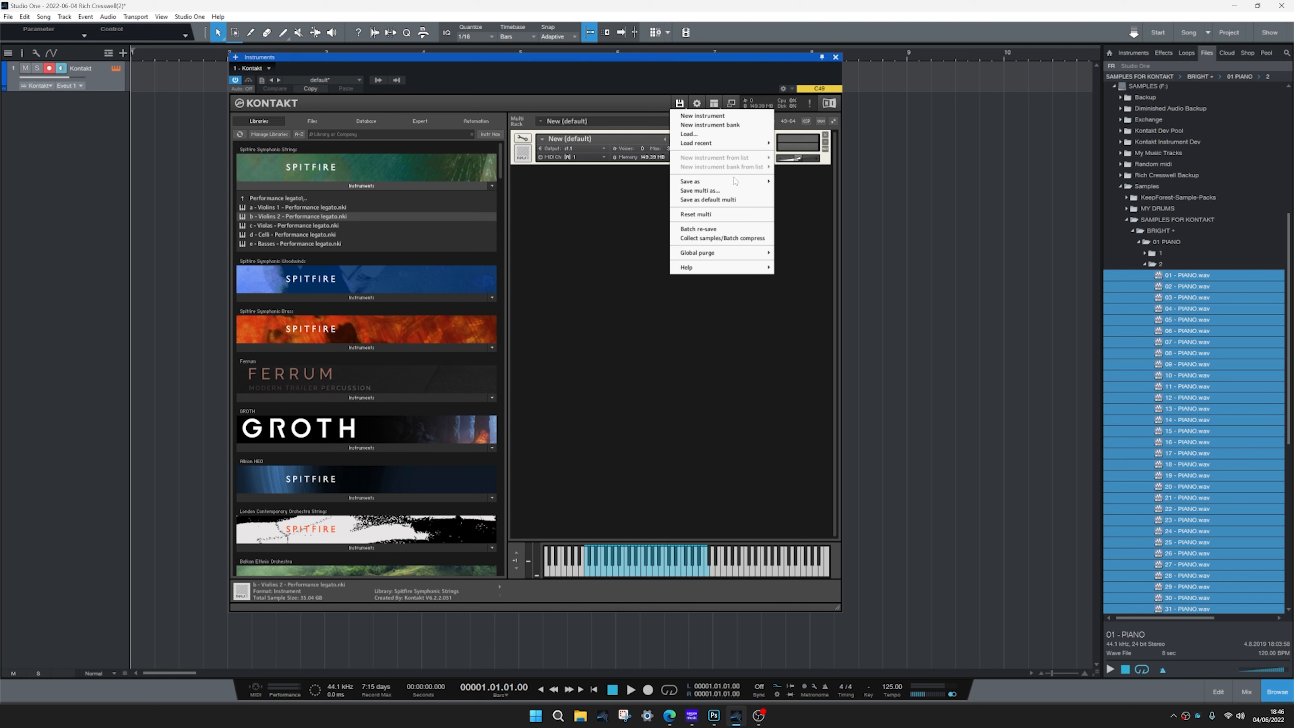
{"action": "mouse_move", "coordinate": [733, 184]}
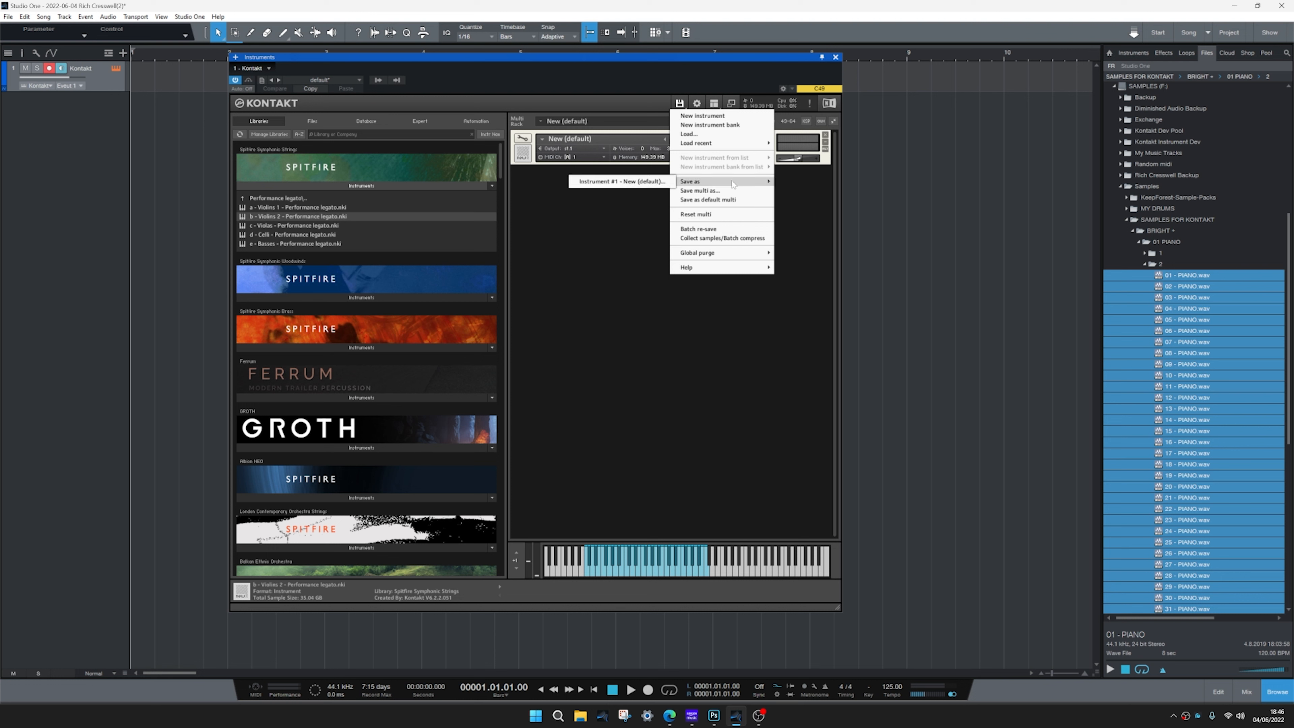
{"action": "left_click", "coordinate": [664, 181]}
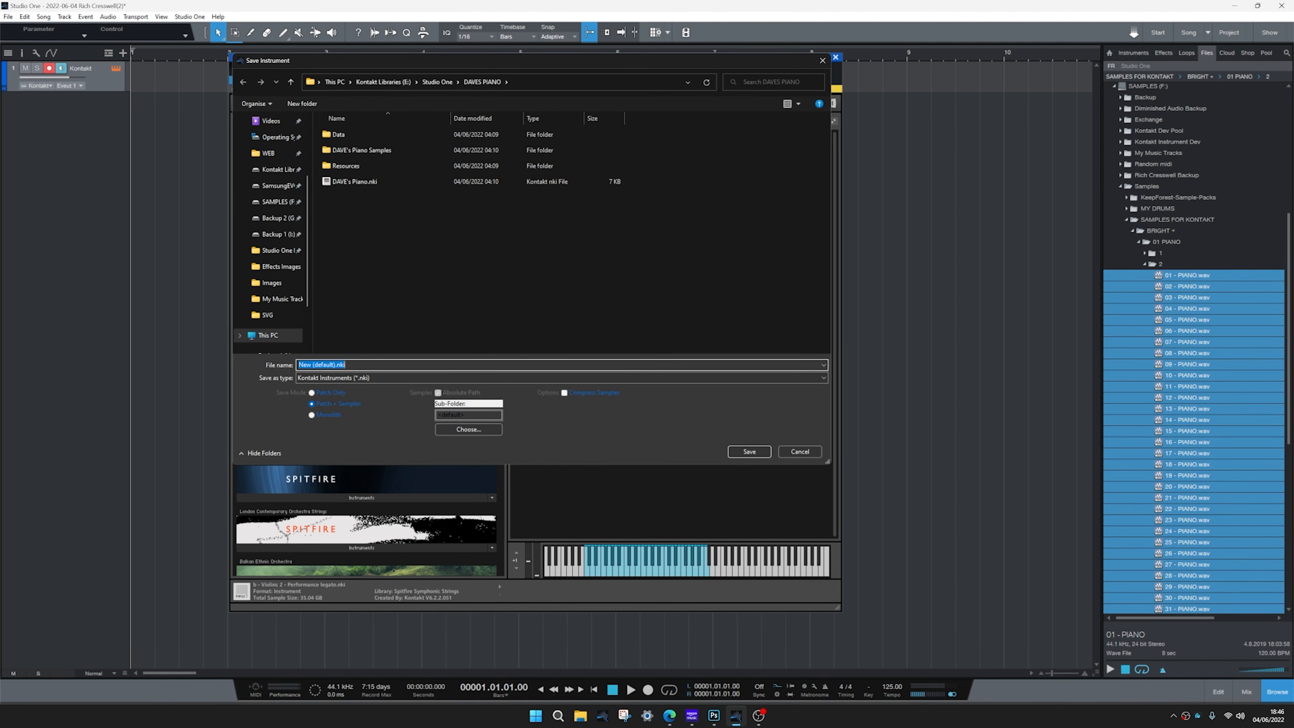
{"action": "type", "text": "New Piano"}
{"action": "left_click", "coordinate": [742, 455]}
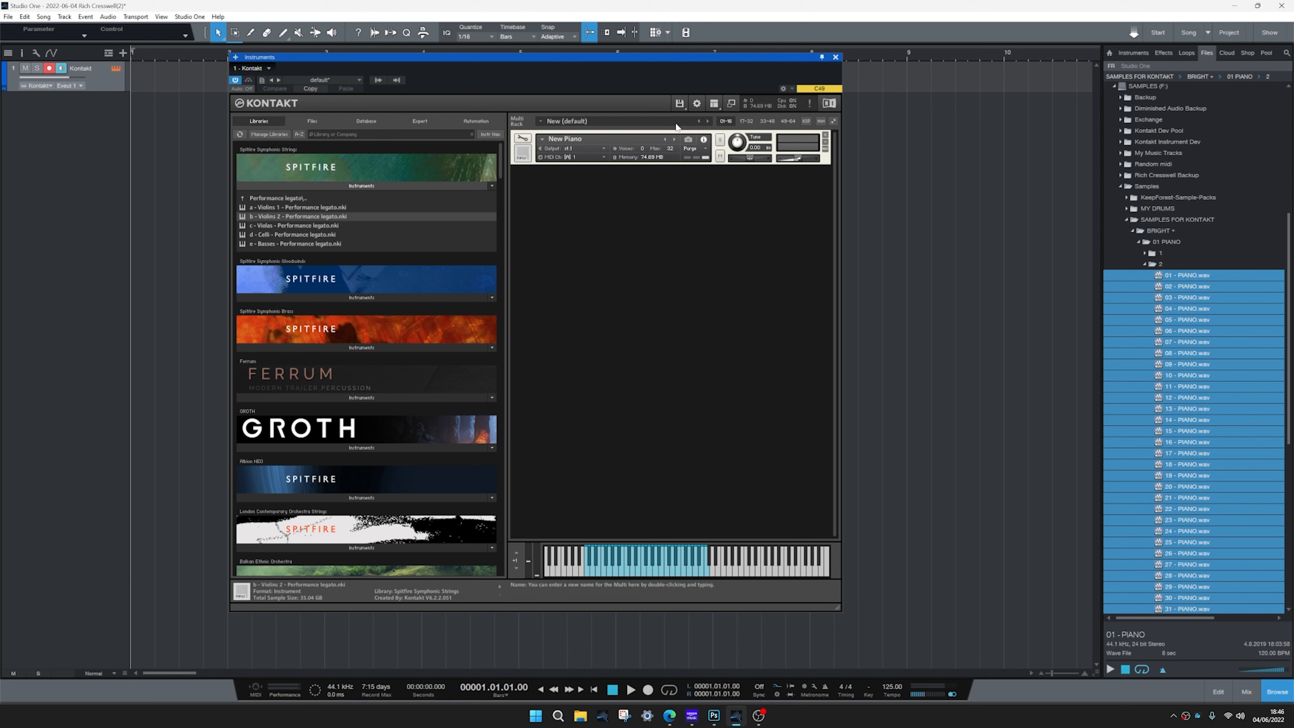
Load New Piano.nki again from the recent instruments, and remove both New Piano copies from the rack
{"action": "left_click", "coordinate": [679, 103]}
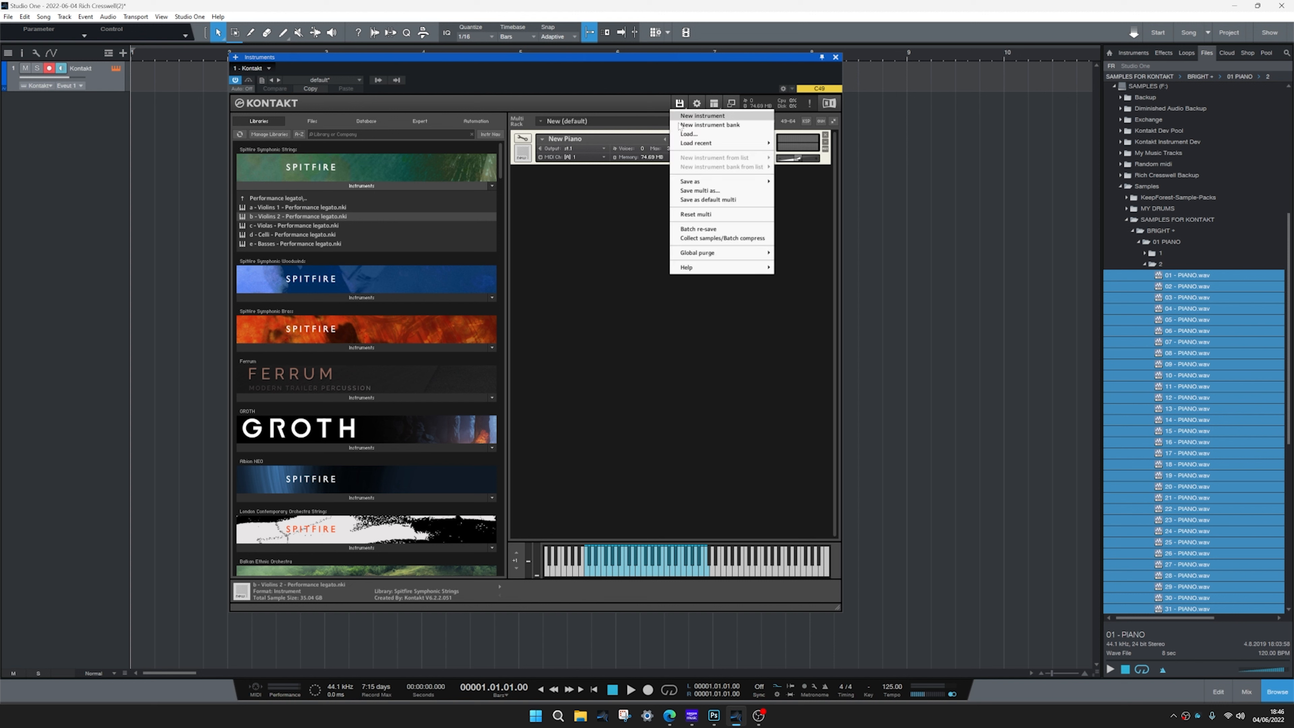
{"action": "mouse_move", "coordinate": [746, 144]}
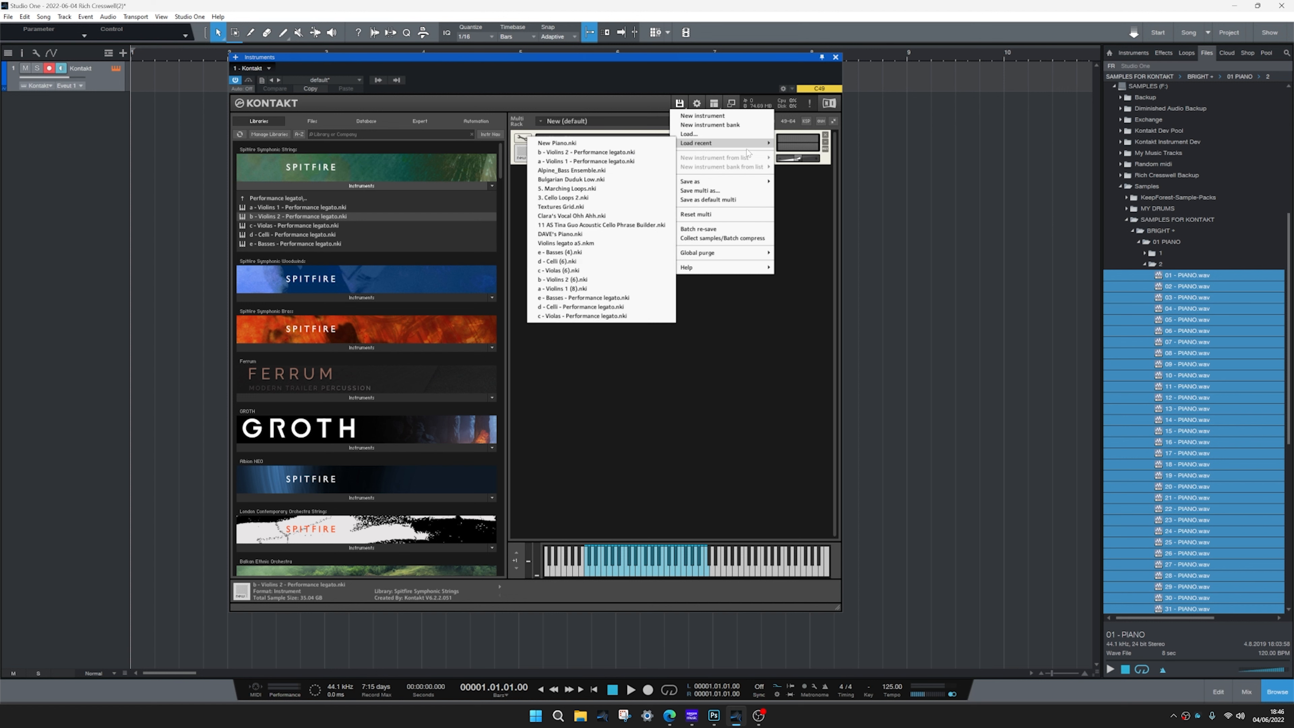
{"action": "left_click", "coordinate": [648, 144]}
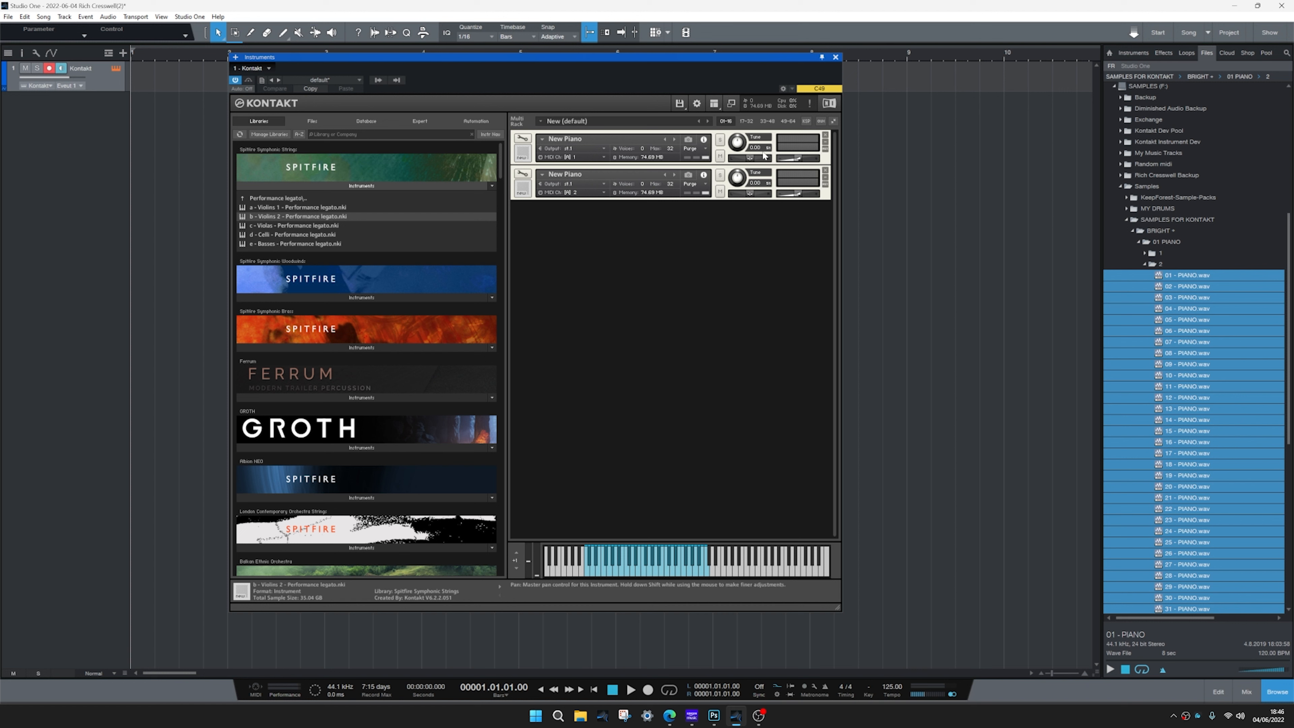
{"action": "left_click", "coordinate": [826, 135]}
{"action": "left_click", "coordinate": [825, 135]}
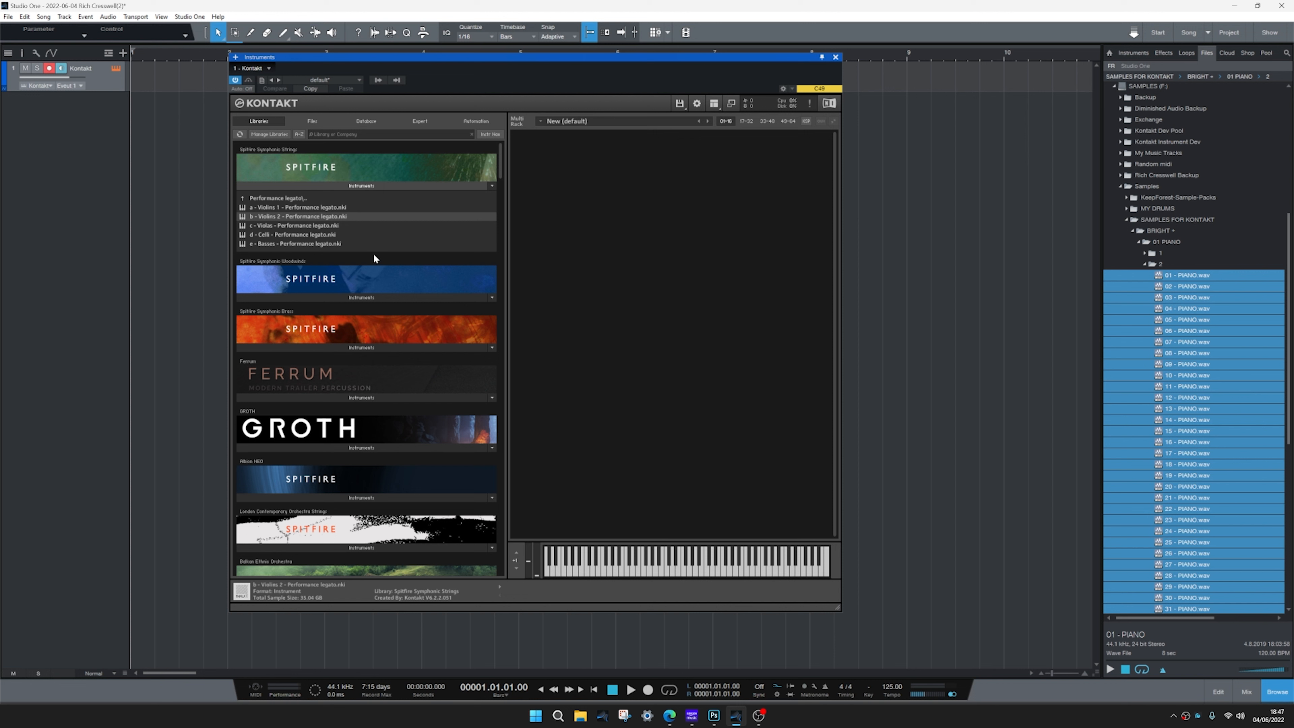
Try out Alpine_Bass Ensemble.nki from the Alpine Basses library folder and remove it from the rack
{"action": "left_click", "coordinate": [313, 121]}
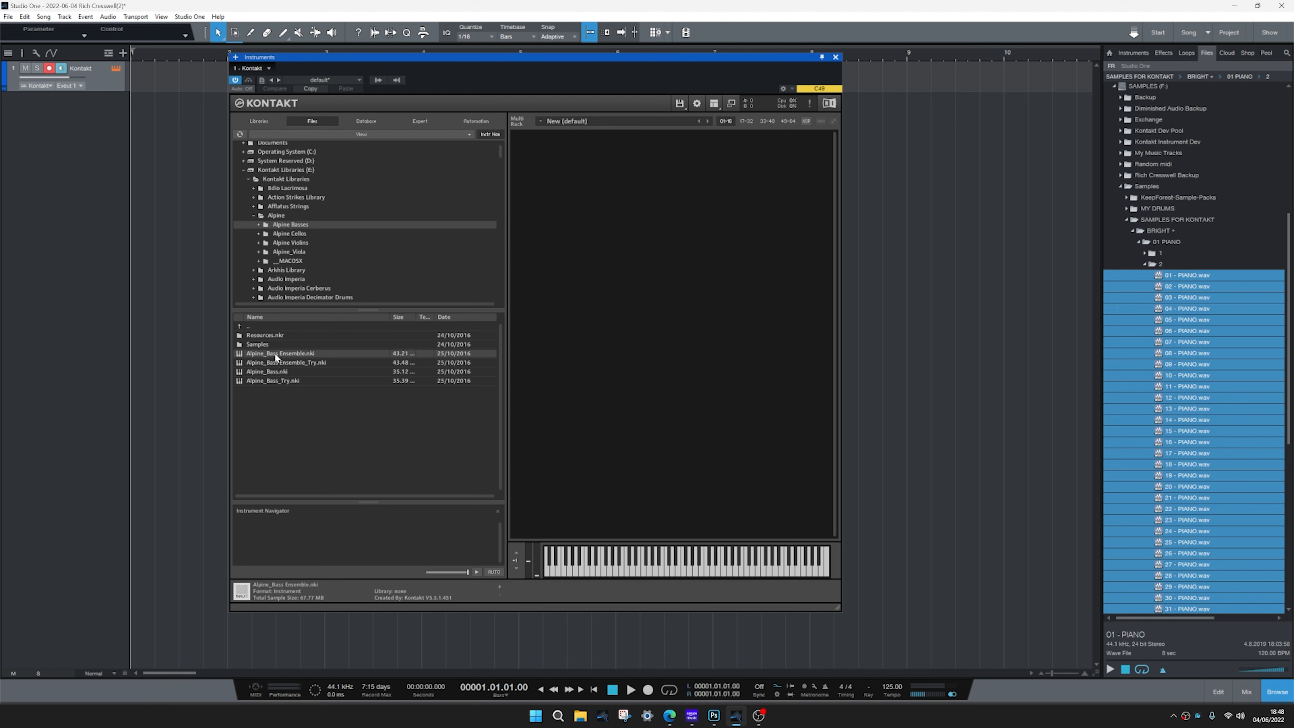
{"action": "left_click_drag", "start_coordinate": [280, 356], "coordinate": [566, 271]}
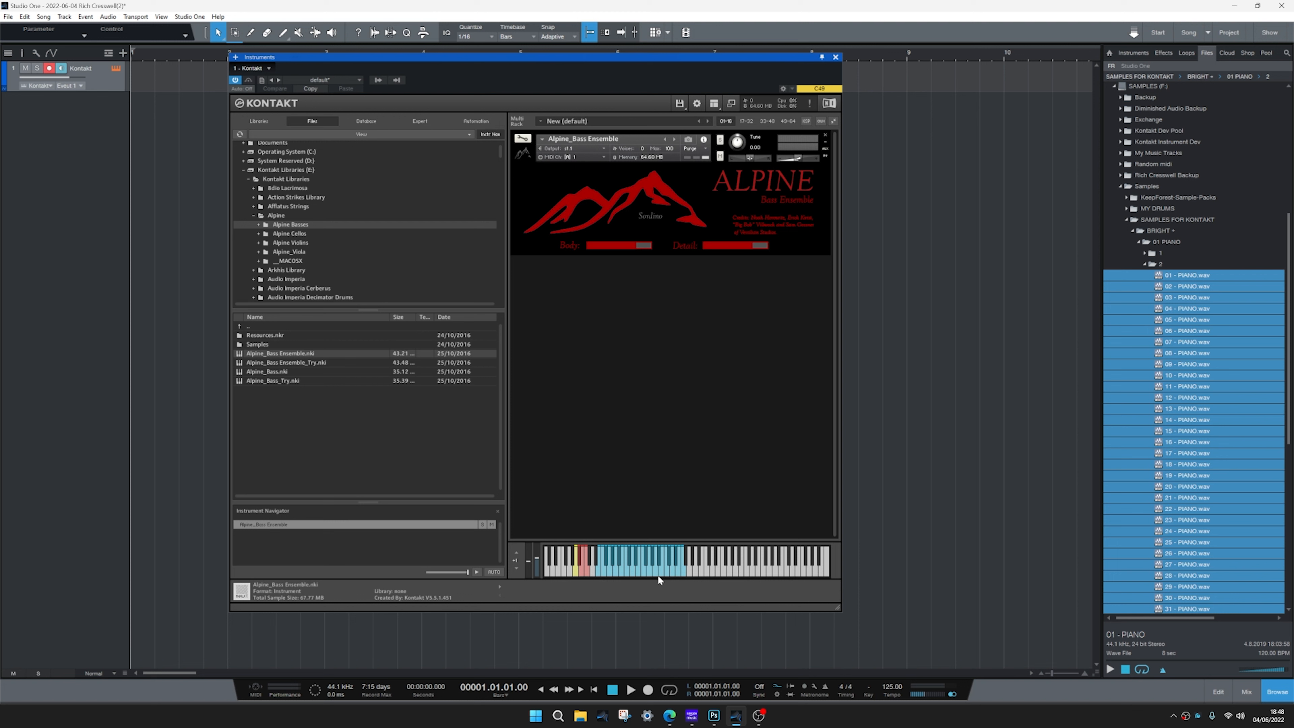
{"action": "left_click", "coordinate": [668, 575]}
{"action": "left_click", "coordinate": [825, 137]}
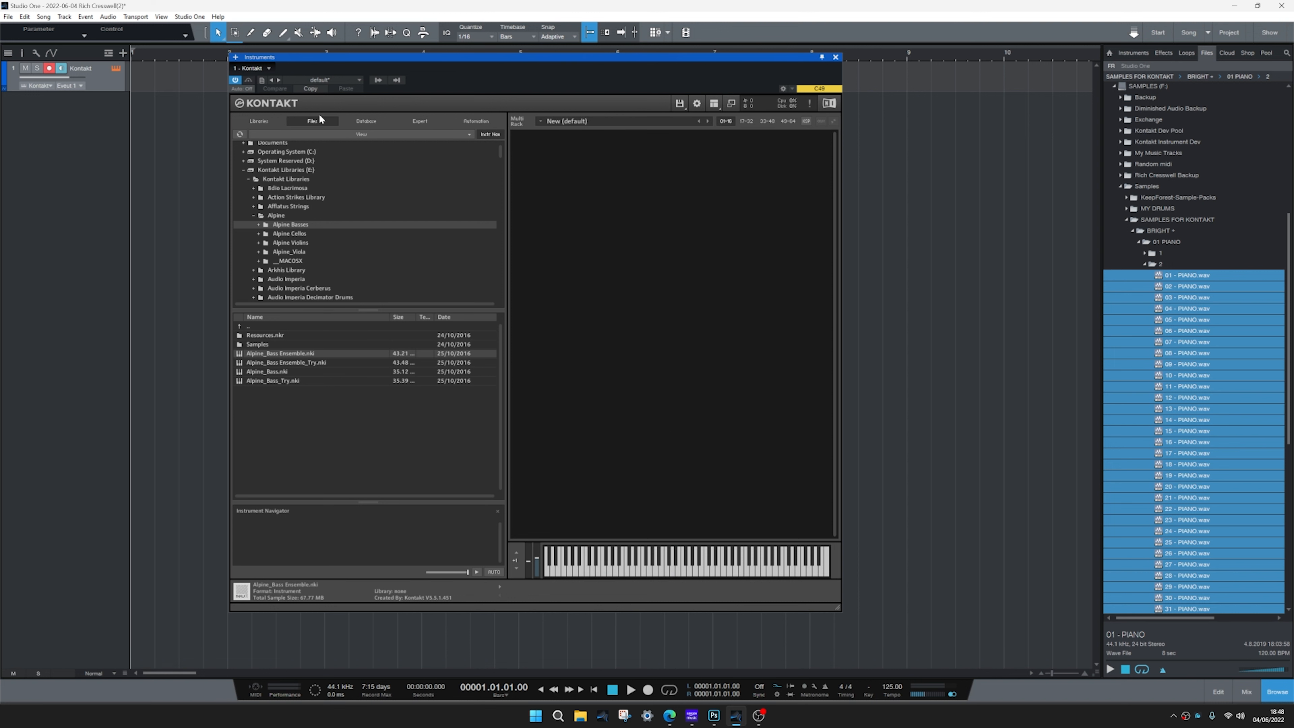
Load all five Performance legato patches of Spitfire Symphonic Strings, Violins 1 through Basses, together and minimize their instrument headers
{"action": "left_click", "coordinate": [270, 121]}
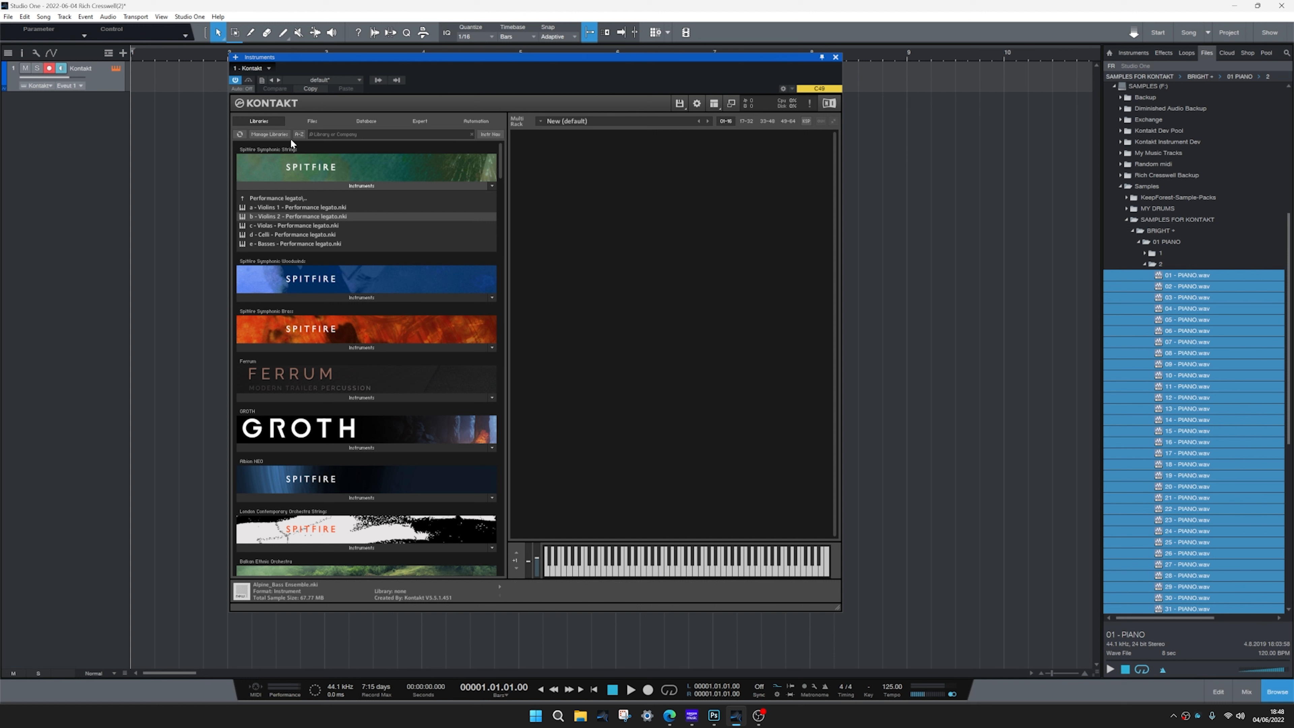
{"action": "left_click", "coordinate": [354, 185]}
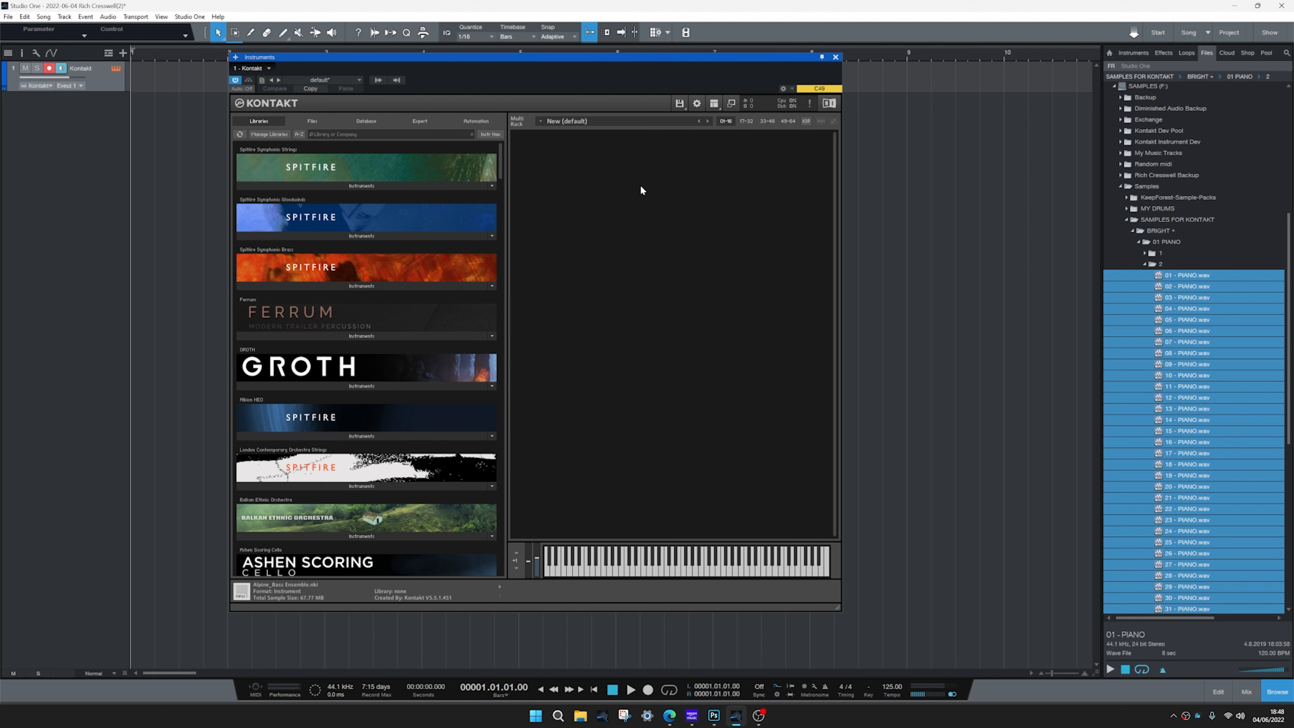
{"action": "left_click", "coordinate": [364, 185]}
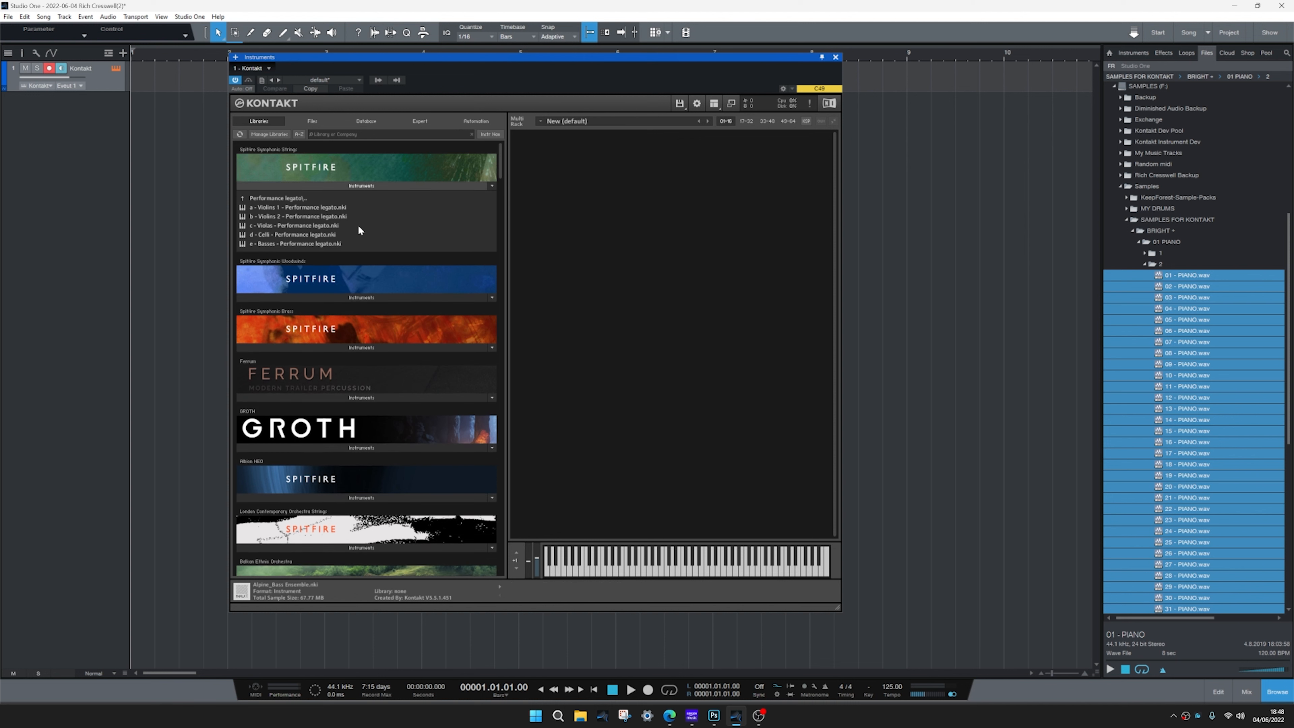
{"action": "left_click", "coordinate": [293, 208]}
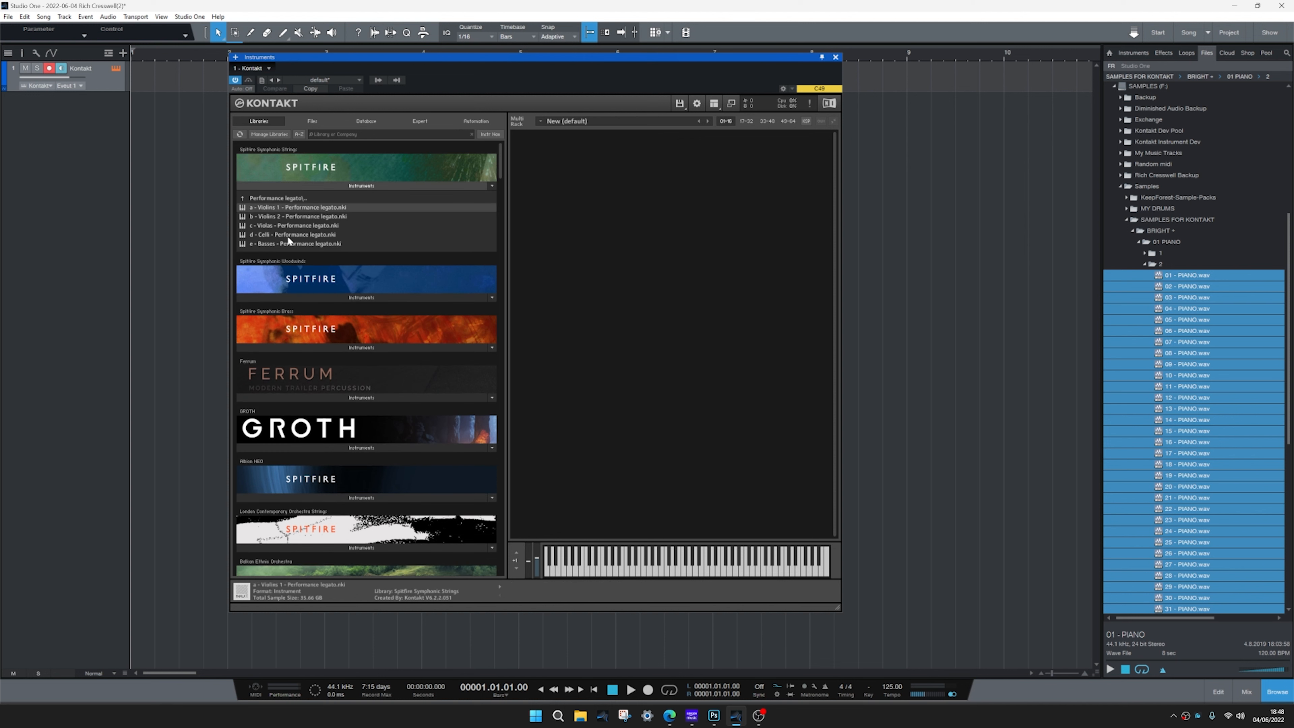
{"action": "left_click", "coordinate": [287, 243], "text": "shift"}
{"action": "left_click_drag", "start_coordinate": [286, 243], "coordinate": [553, 200]}
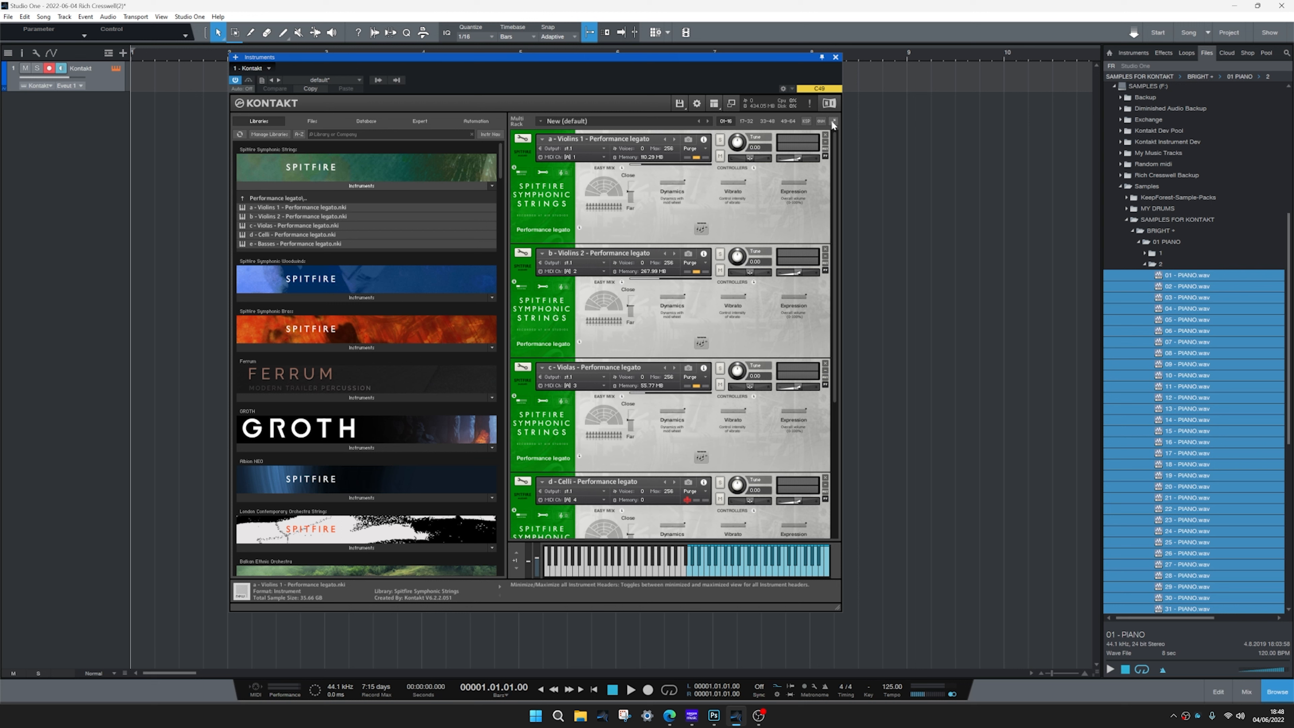
{"action": "left_click", "coordinate": [834, 121]}
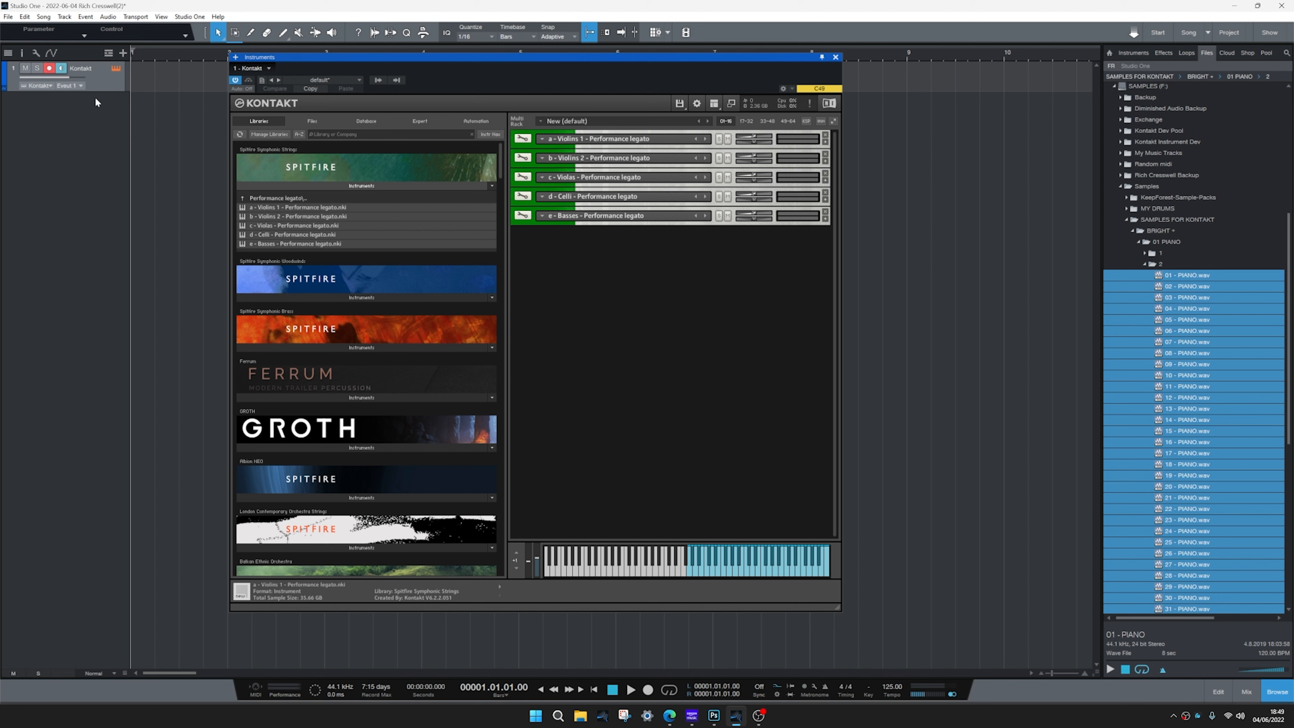
Add four more Kontakt instrument tracks, making one for each string patch, and arm the third track
{"action": "left_click_drag", "start_coordinate": [101, 86], "coordinate": [114, 224]}
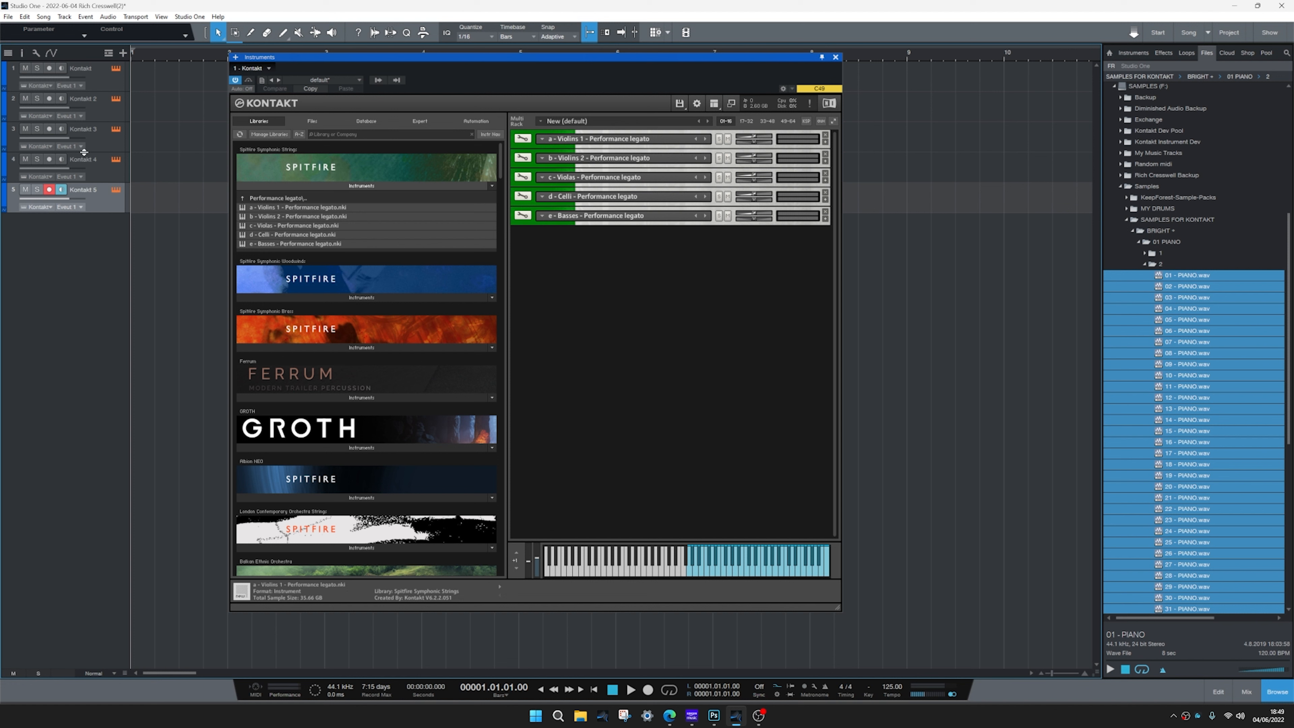
{"action": "left_click", "coordinate": [50, 192]}
{"action": "left_click", "coordinate": [95, 138]}
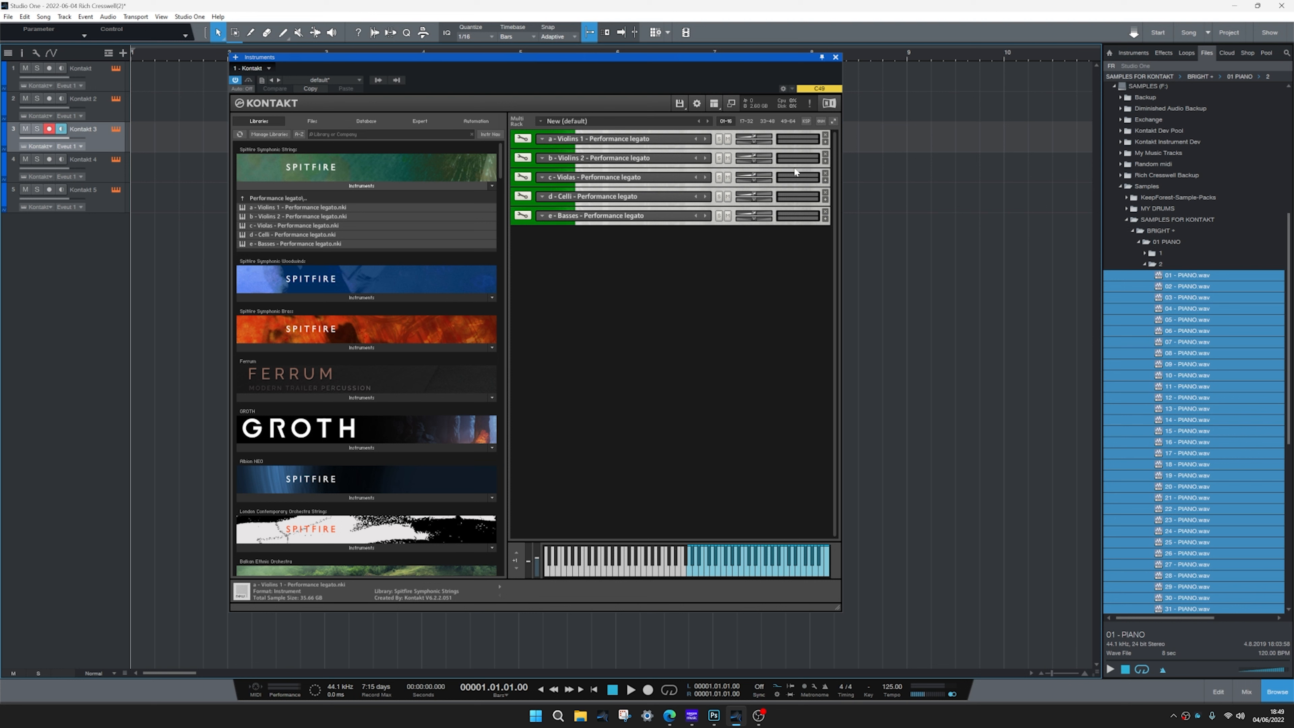
Maximize all instrument headers and check the MIDI channel of each string patch
{"action": "left_click", "coordinate": [832, 124]}
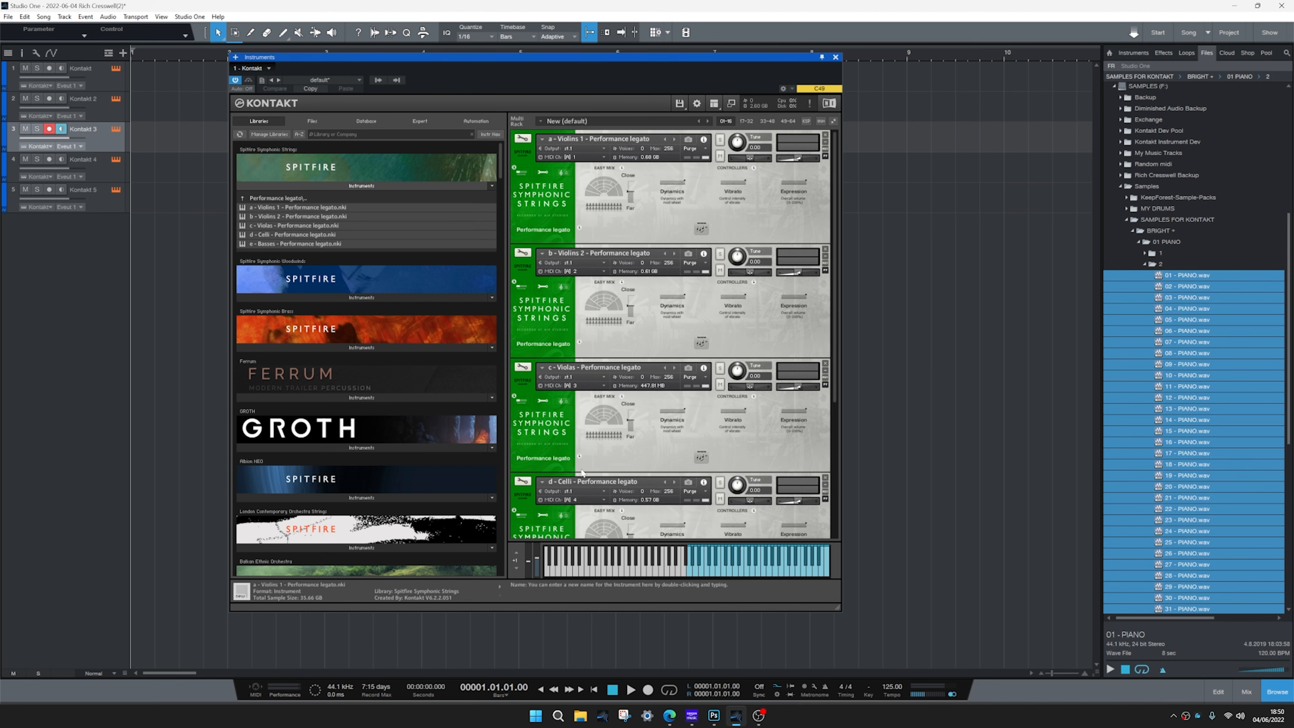
{"action": "scroll", "coordinate": [581, 469], "scroll_direction": "down", "scroll_amount": 3}
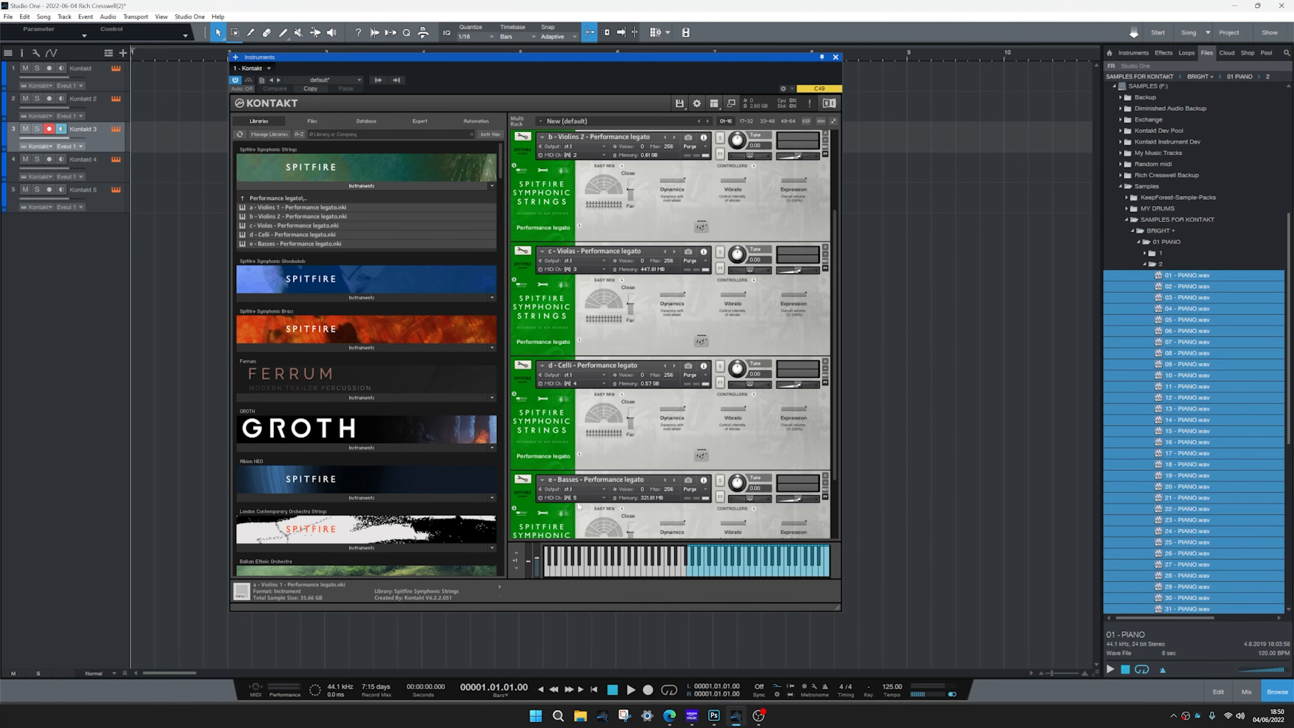
{"action": "scroll", "coordinate": [580, 348], "scroll_direction": "up", "scroll_amount": 3}
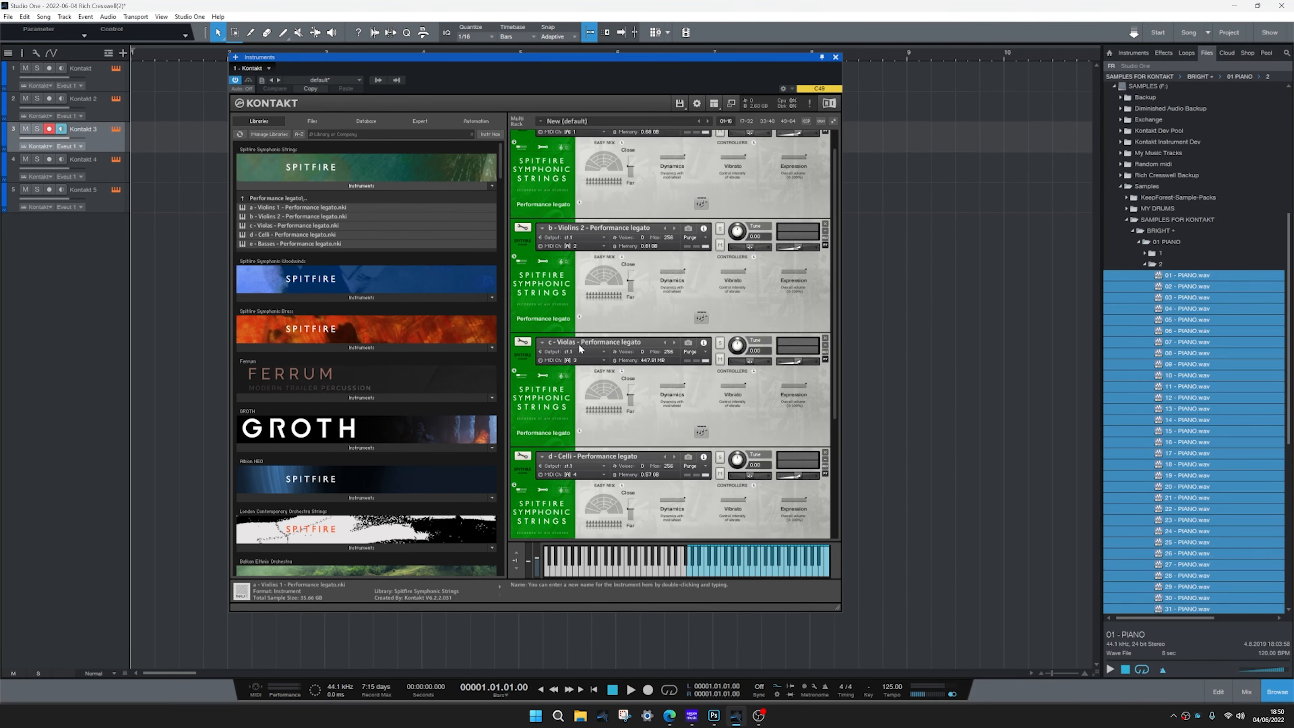
{"action": "scroll", "coordinate": [579, 348], "scroll_direction": "up", "scroll_amount": 3}
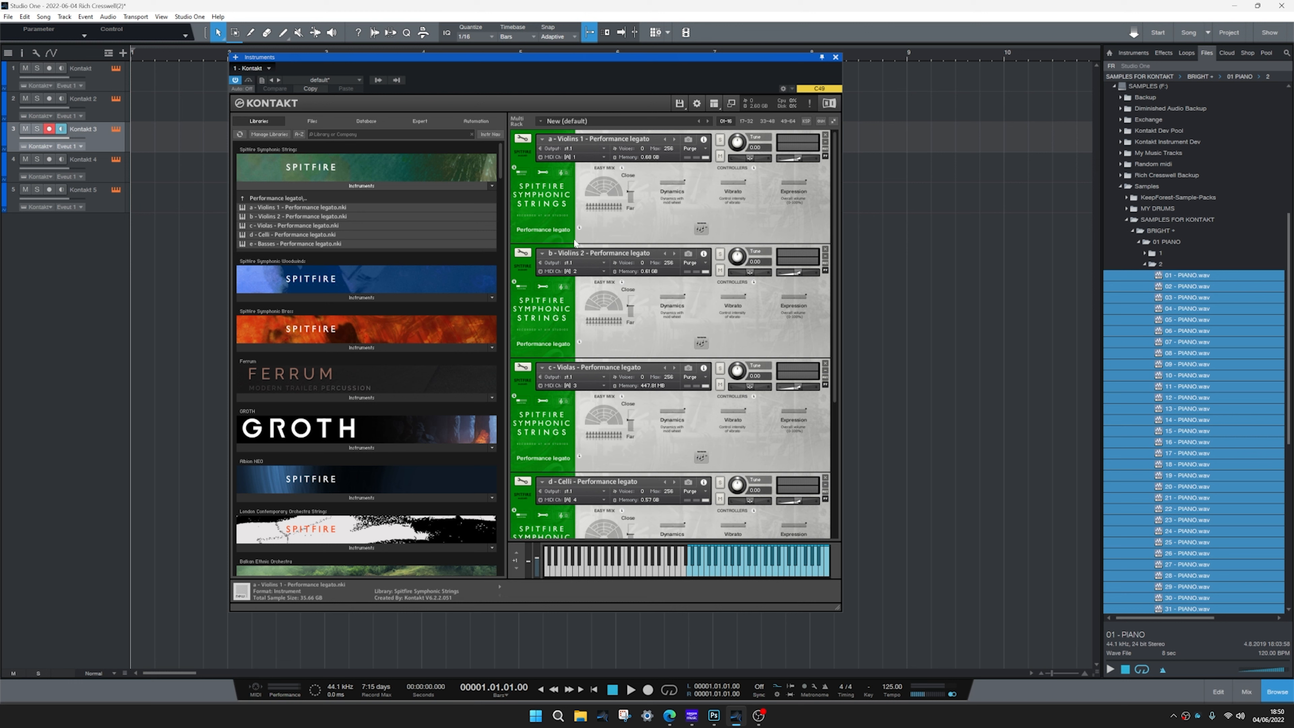
Show the Outputs section and use the batch function to clear it and create one individual channel for each loaded instrument
{"action": "left_click", "coordinate": [713, 104]}
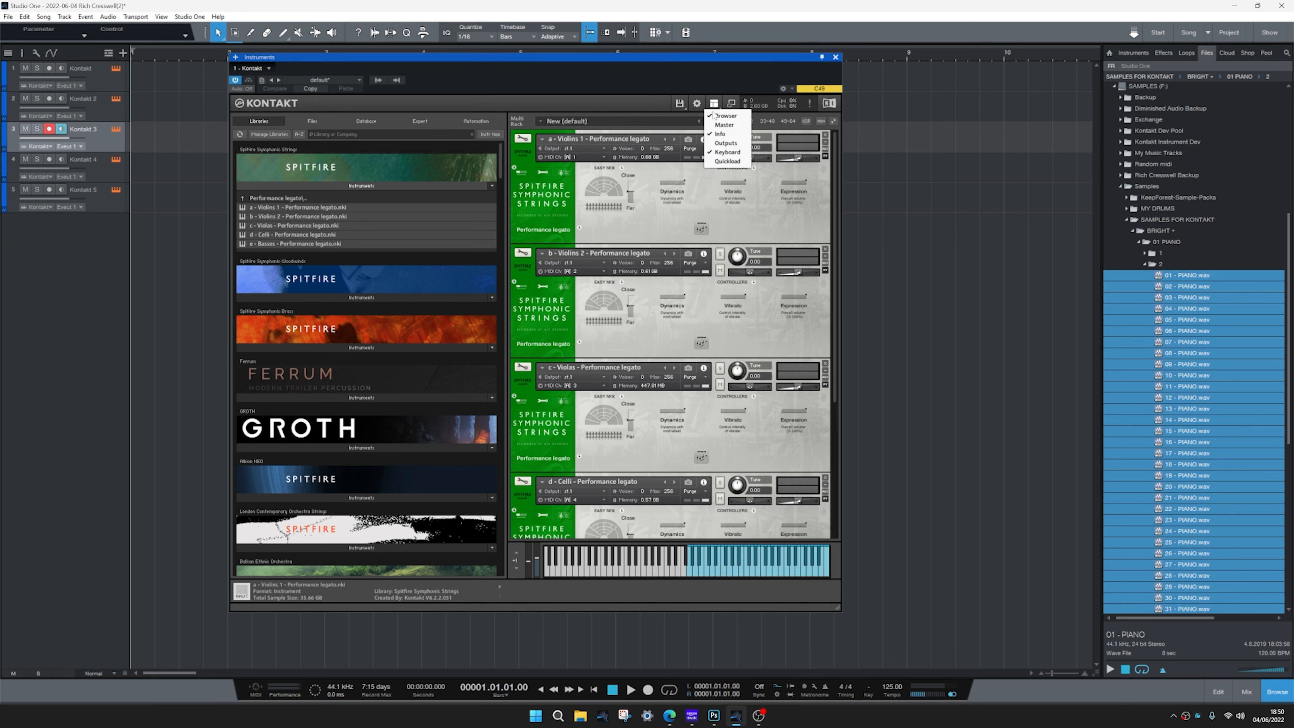
{"action": "left_click", "coordinate": [724, 143]}
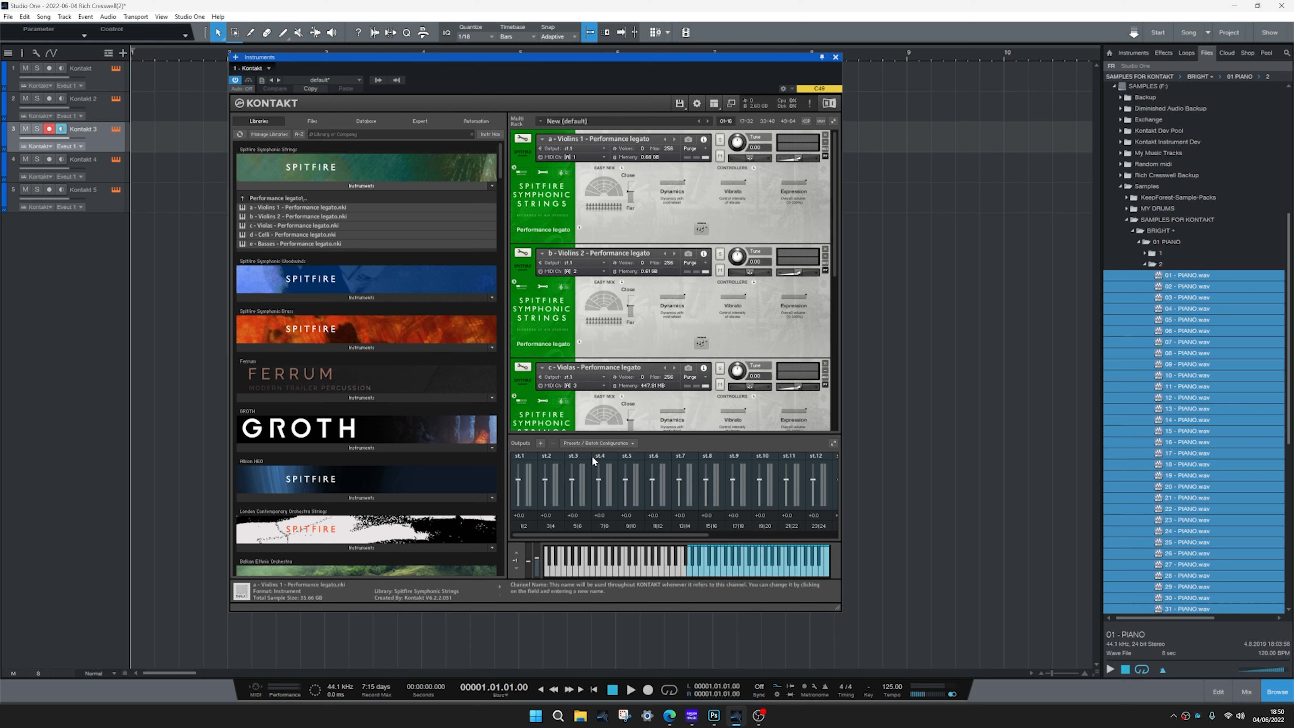
{"action": "left_click", "coordinate": [596, 444]}
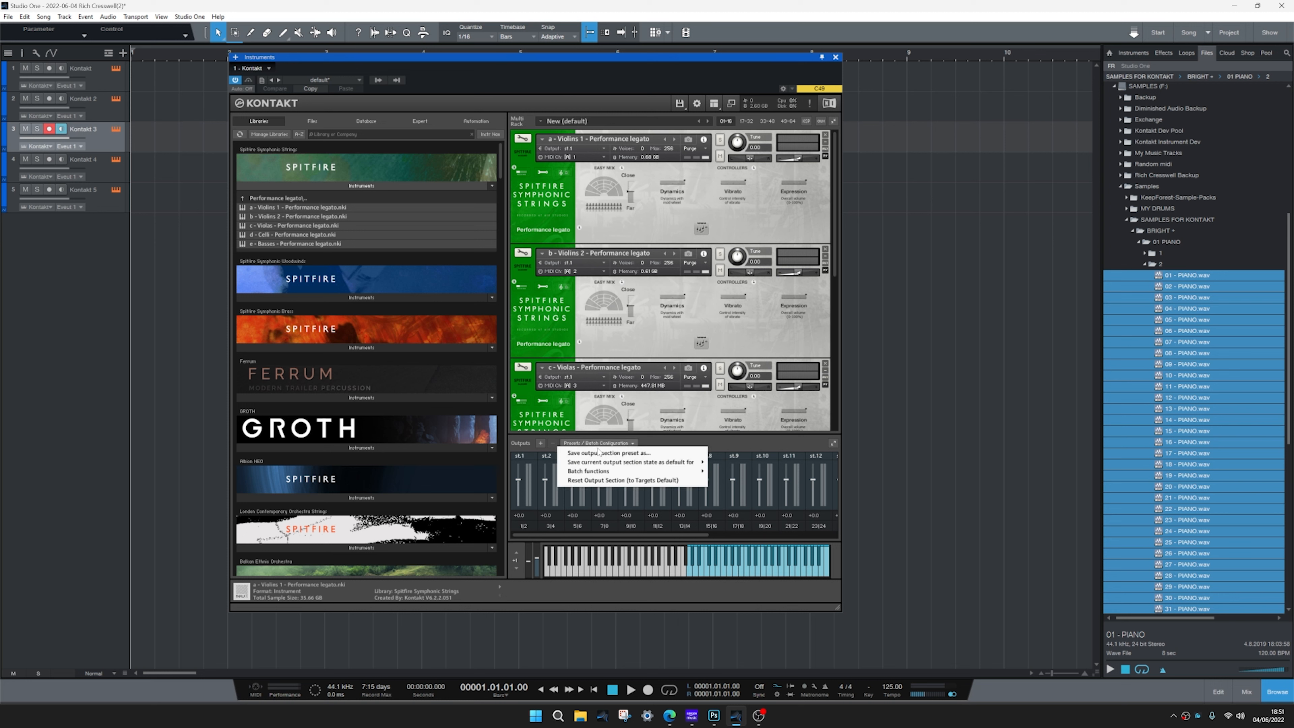
{"action": "mouse_move", "coordinate": [605, 472]}
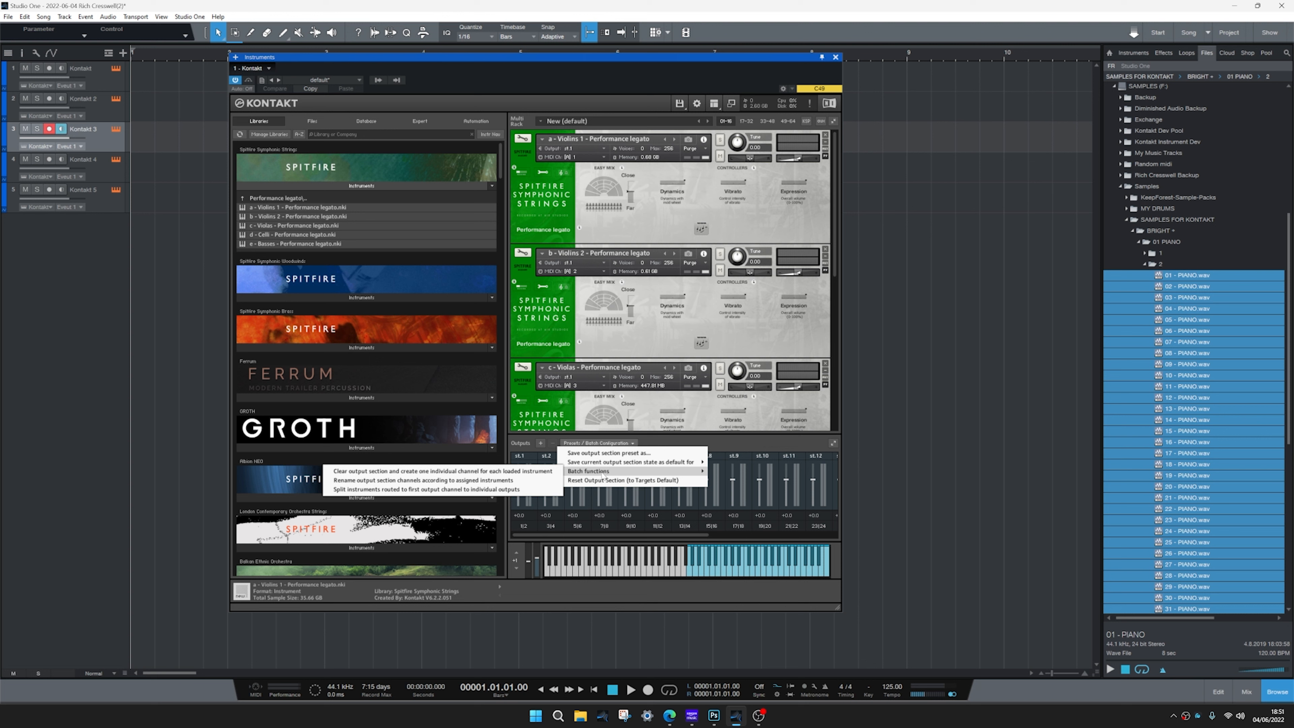
{"action": "left_click", "coordinate": [555, 471]}
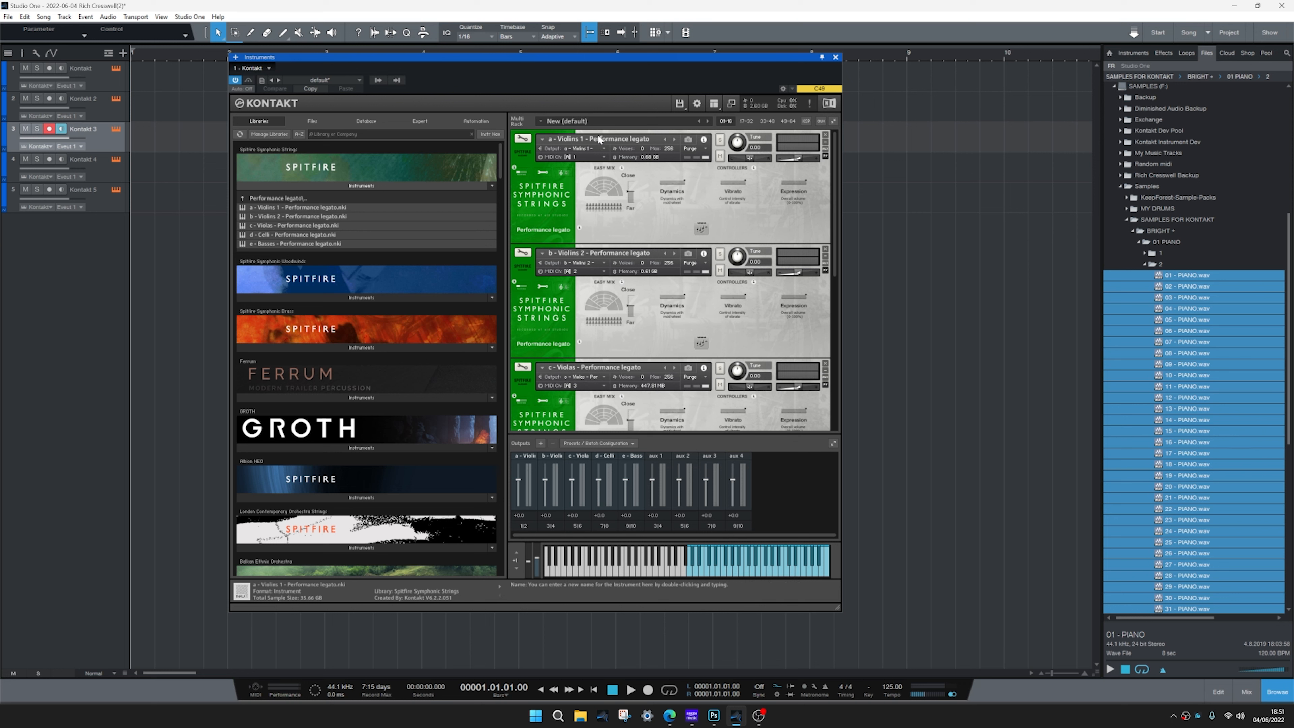
{"action": "scroll", "coordinate": [599, 365], "scroll_direction": "down", "scroll_amount": 1}
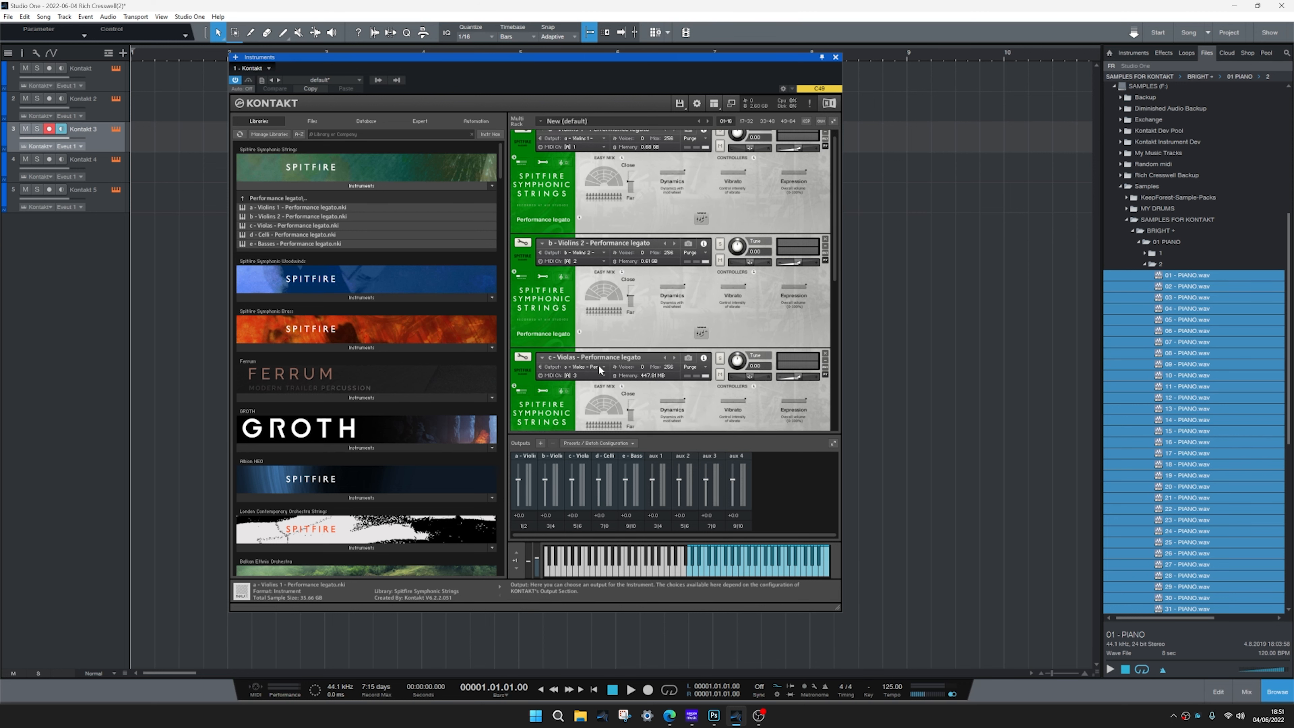
{"action": "scroll", "coordinate": [599, 365], "scroll_direction": "down", "scroll_amount": 6}
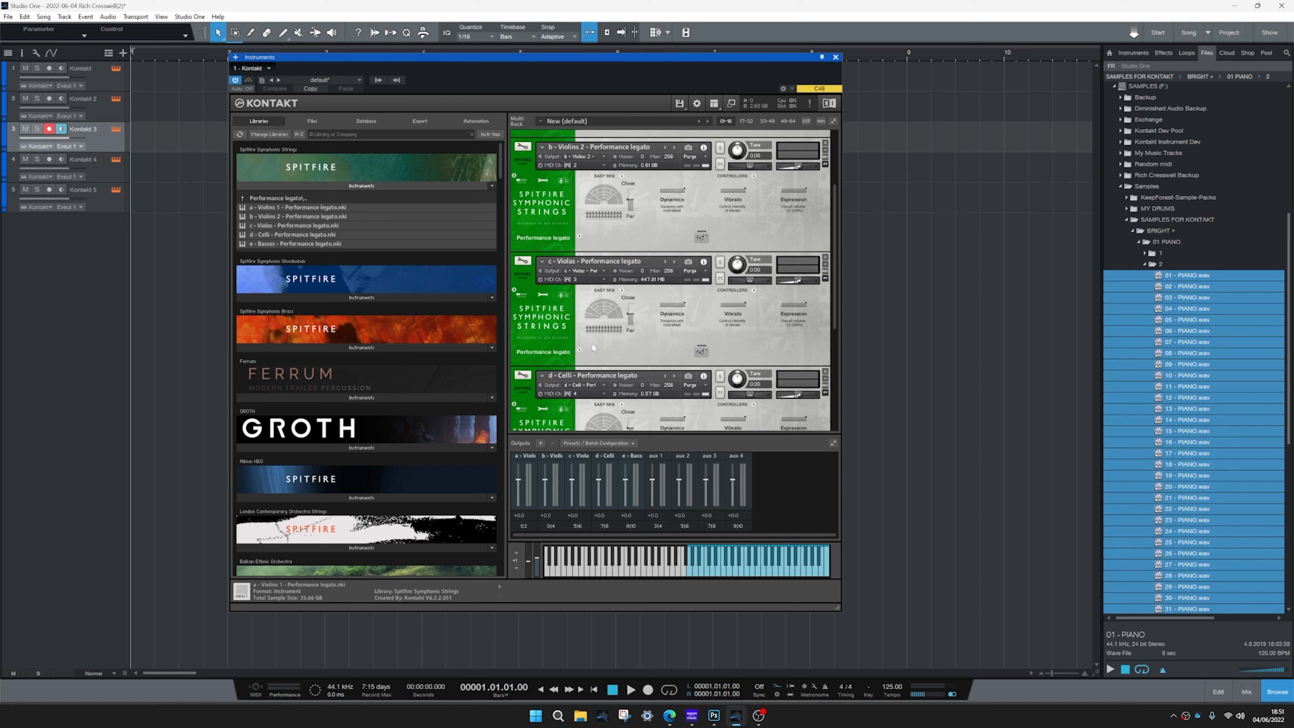
{"action": "scroll", "coordinate": [593, 346], "scroll_direction": "down", "scroll_amount": 7}
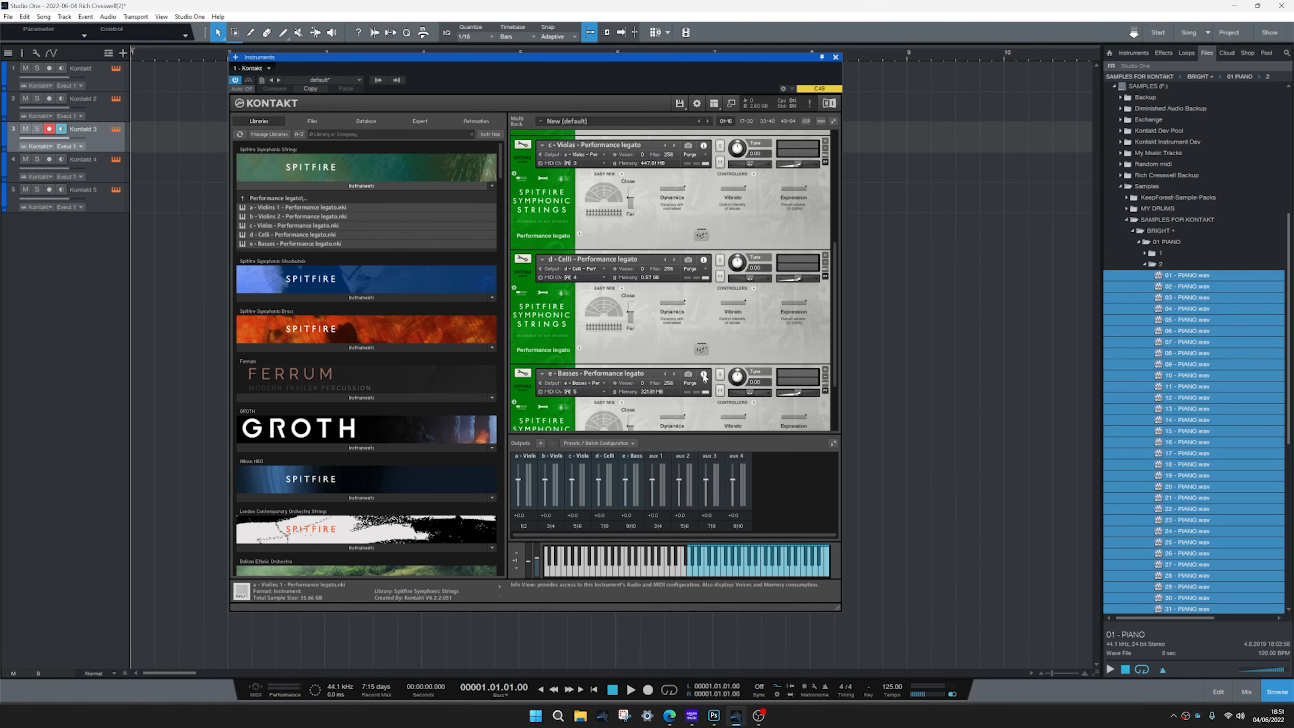
{"action": "scroll", "coordinate": [705, 377], "scroll_direction": "down", "scroll_amount": 4}
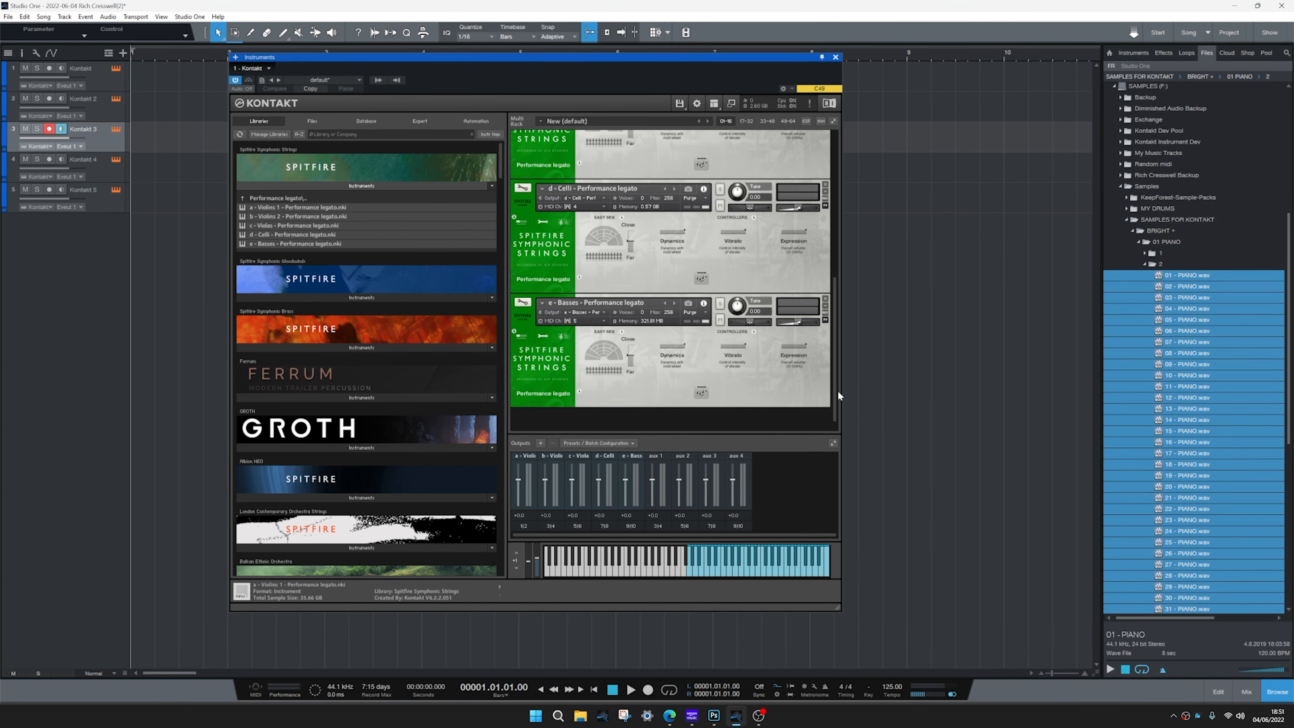
{"action": "left_click_drag", "start_coordinate": [836, 392], "coordinate": [823, 225]}
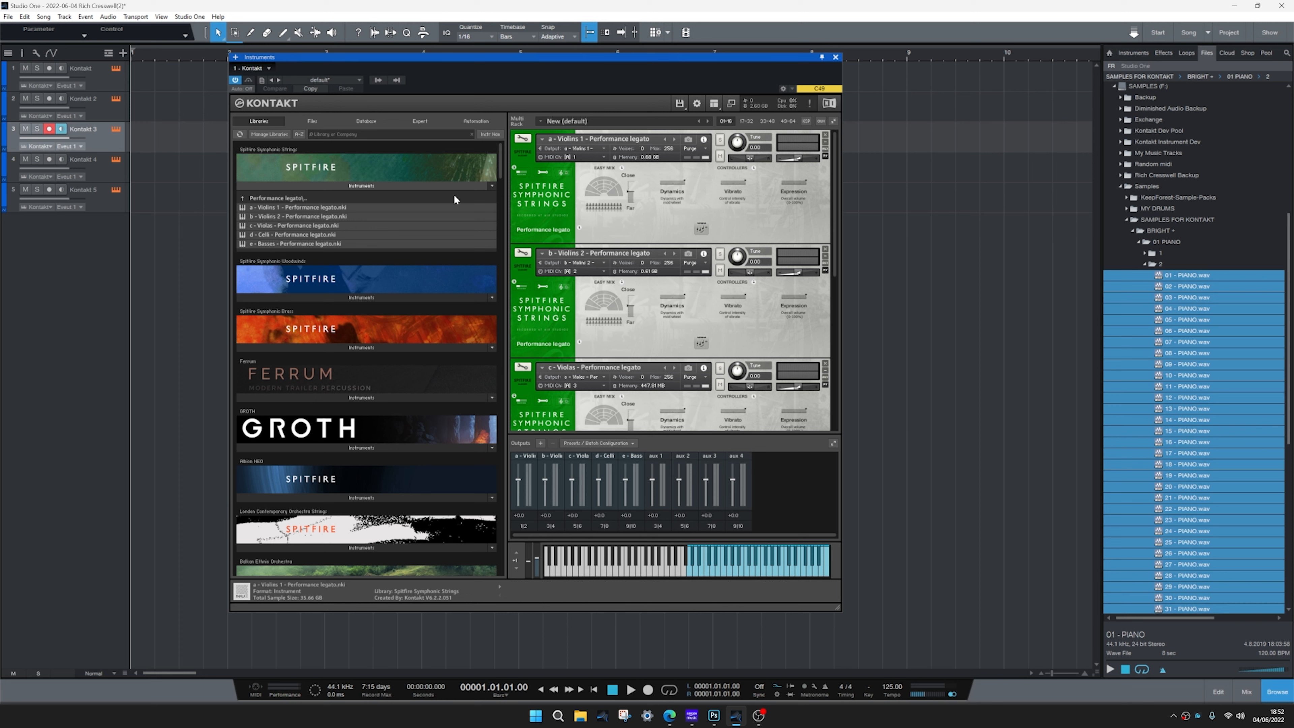
Activate Kontakt's additional stereo outputs through Kt. st.5 and move the instrument window clear of the track list
{"action": "left_click", "coordinate": [376, 84]}
{"action": "left_click", "coordinate": [376, 114]}
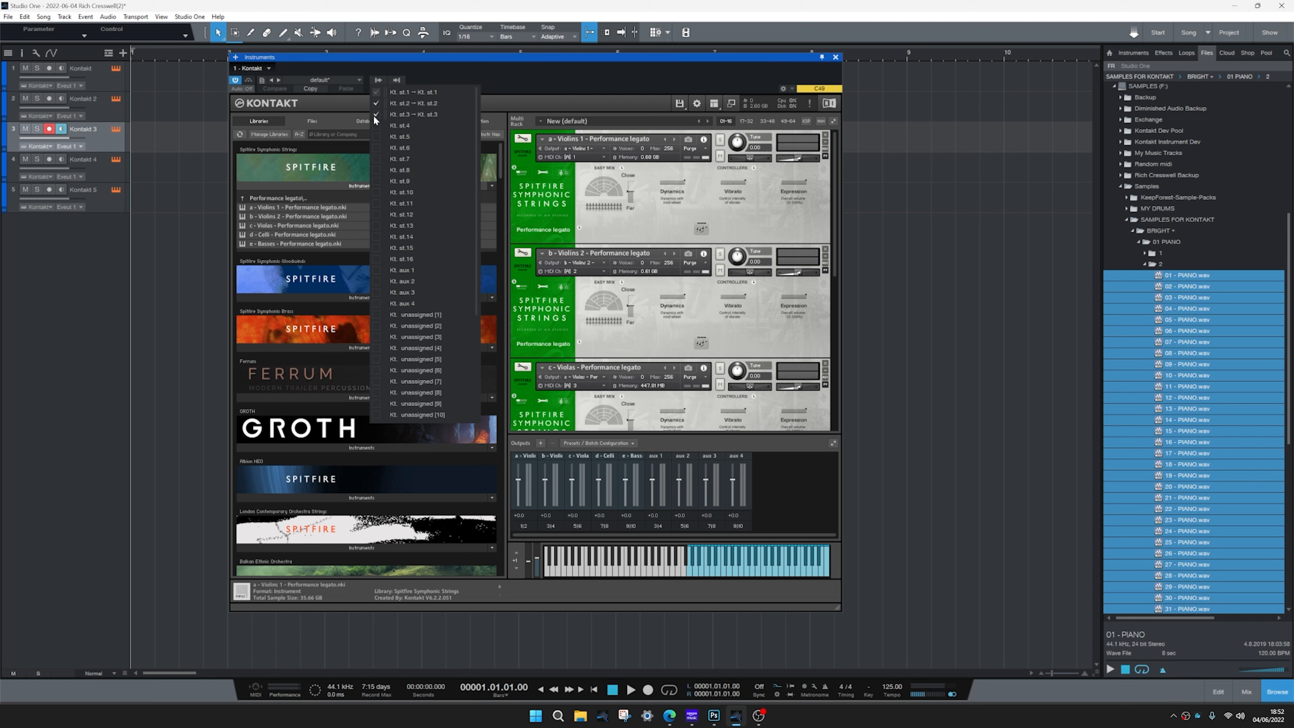
{"action": "left_click", "coordinate": [375, 125]}
{"action": "left_click", "coordinate": [593, 90]}
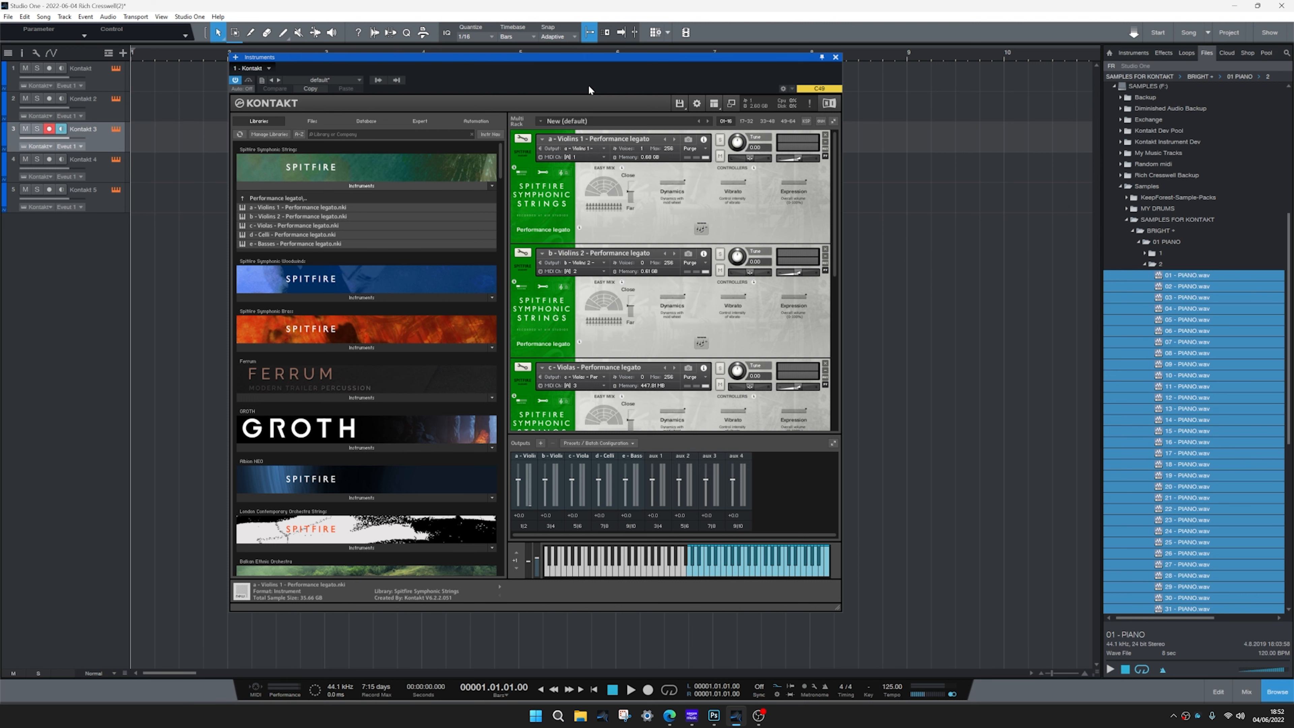
{"action": "left_click_drag", "start_coordinate": [577, 82], "coordinate": [621, 85]}
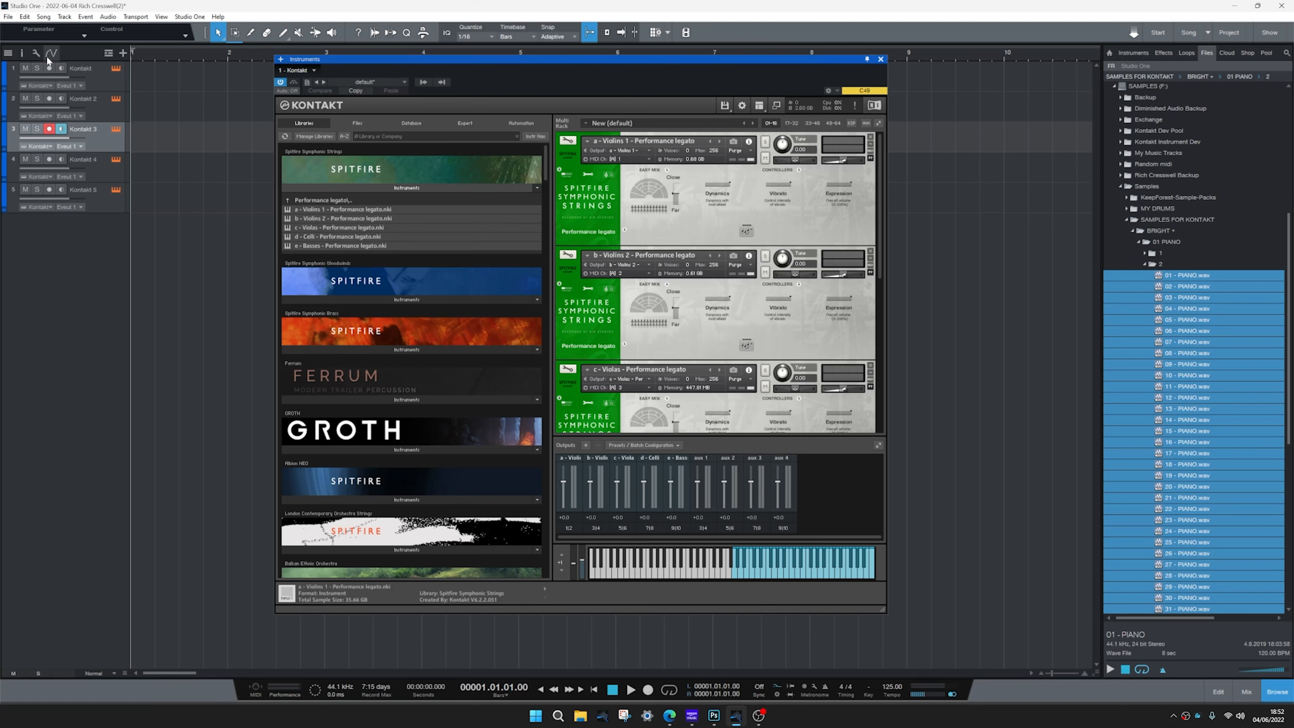
Show the track Inspector and check which event input the first Kontakt track uses
{"action": "key", "text": "F4"}
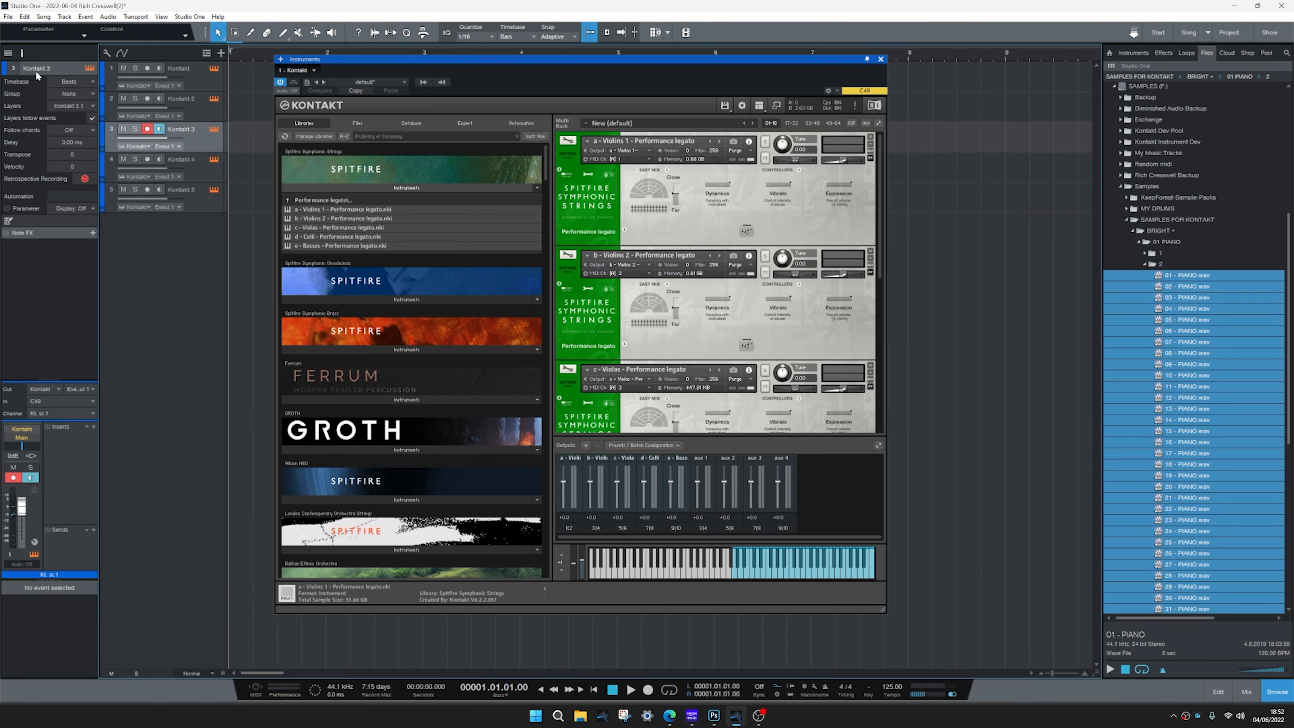
{"action": "left_click", "coordinate": [22, 54]}
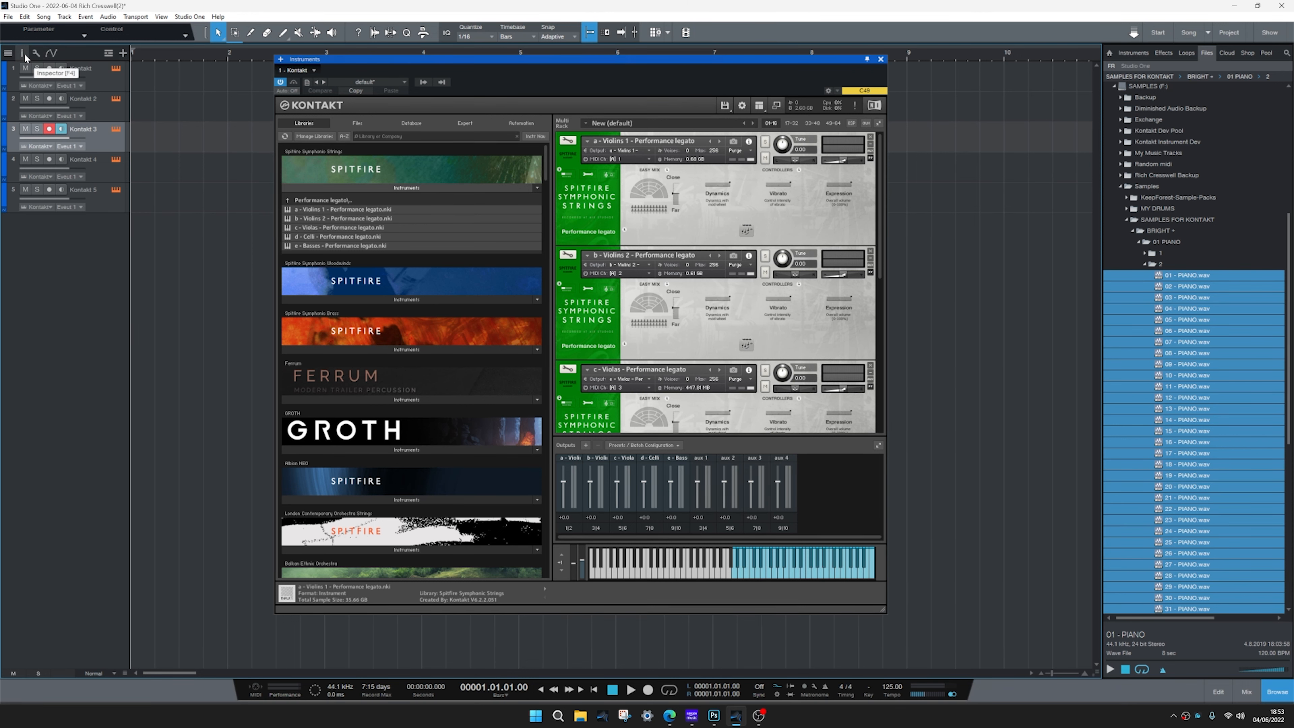
{"action": "left_click", "coordinate": [25, 52]}
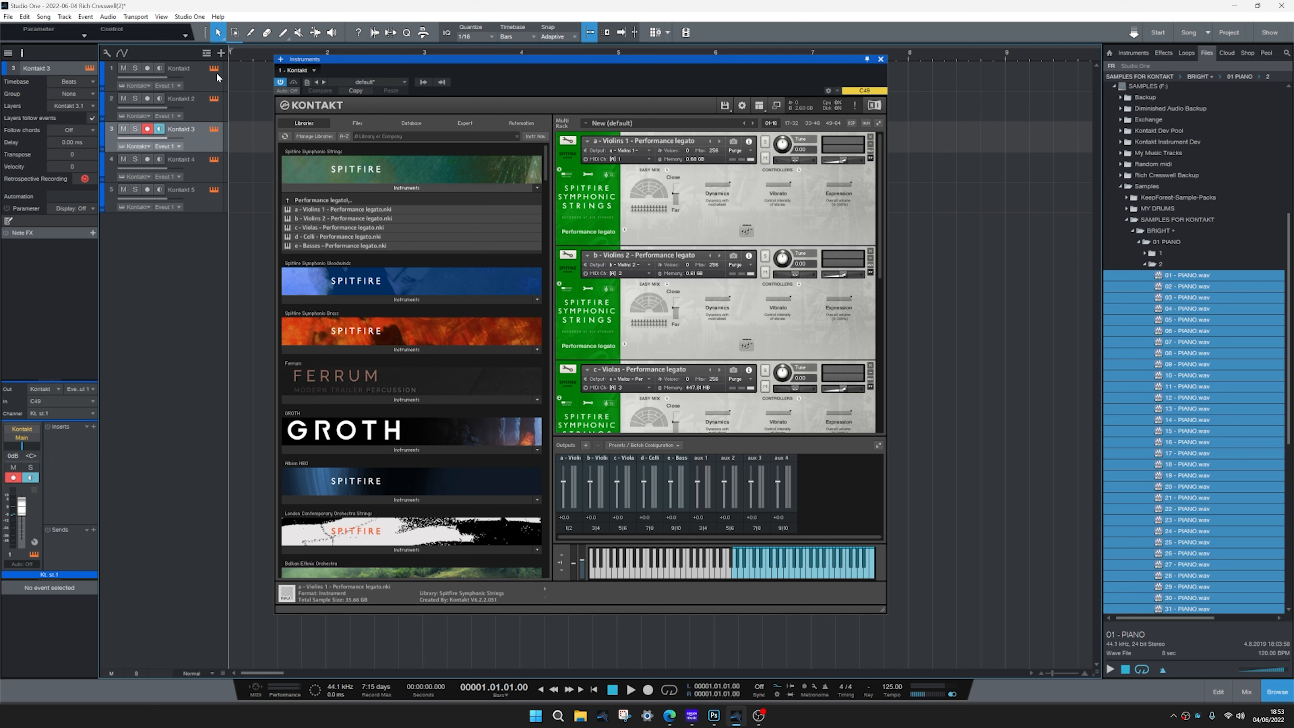
{"action": "left_click", "coordinate": [199, 76]}
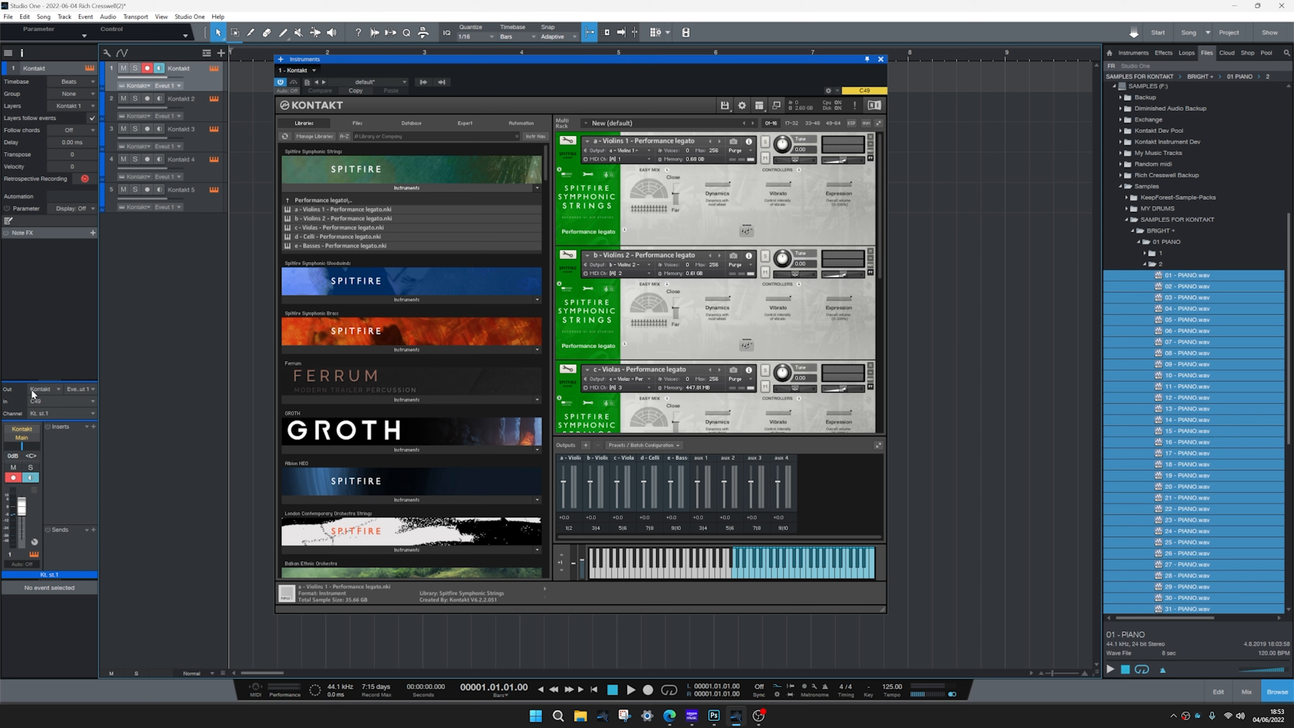
{"action": "left_click", "coordinate": [76, 389]}
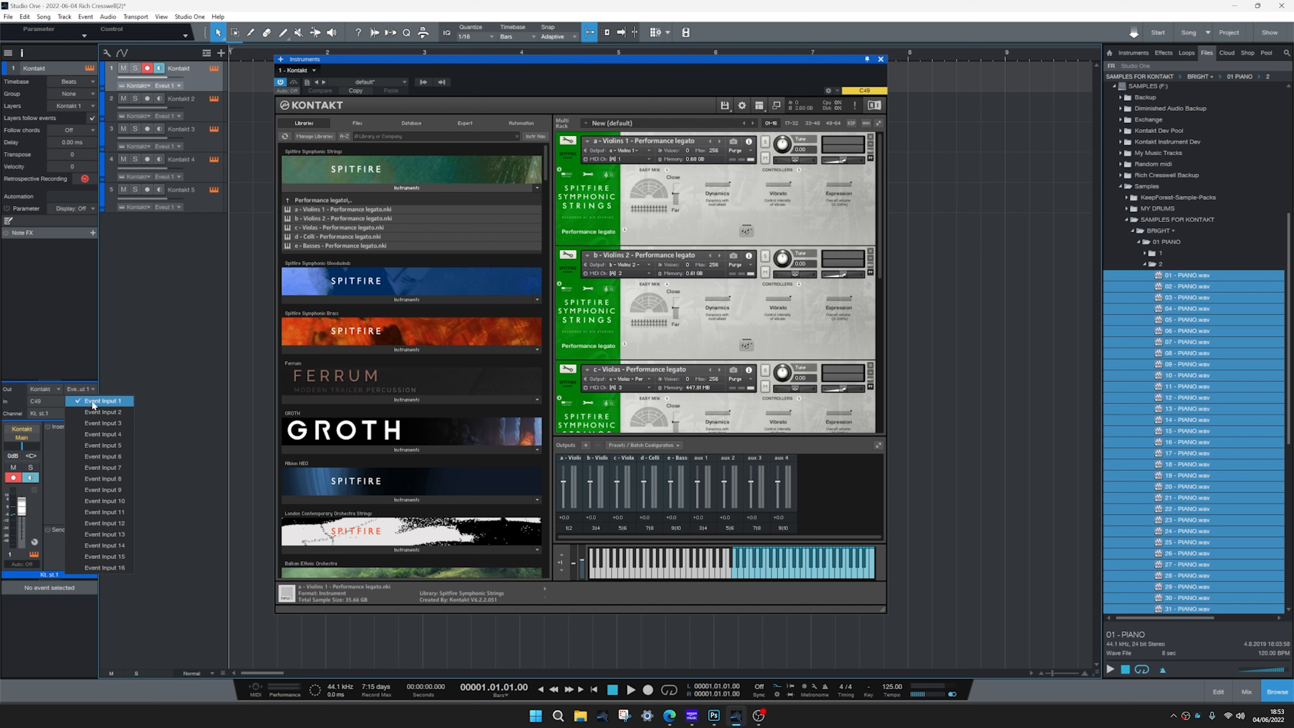
{"action": "left_click", "coordinate": [71, 356]}
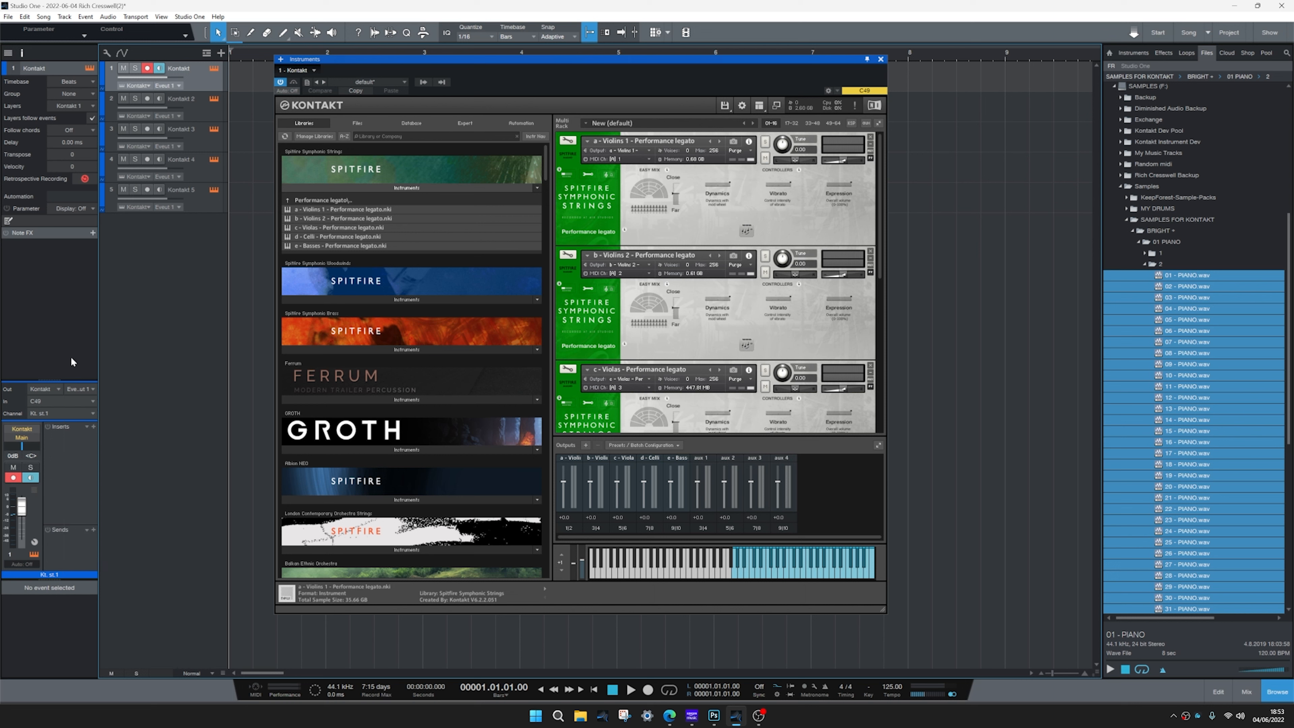
Assign Event Inputs 2, 3, 4 and 5 to the second, third, fourth and fifth Kontakt tracks respectively
{"action": "key", "text": "Down"}
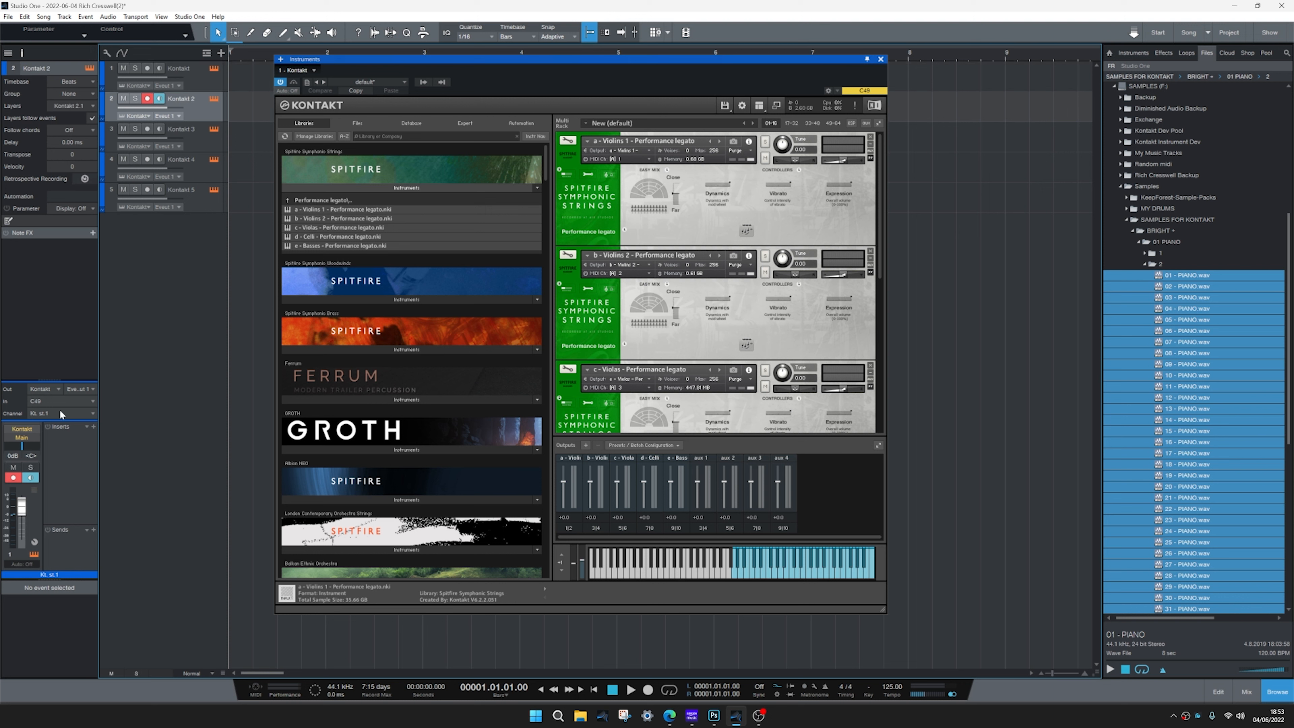
{"action": "left_click", "coordinate": [75, 388]}
{"action": "left_click", "coordinate": [75, 411]}
{"action": "key", "text": "Down"}
{"action": "left_click", "coordinate": [73, 392]}
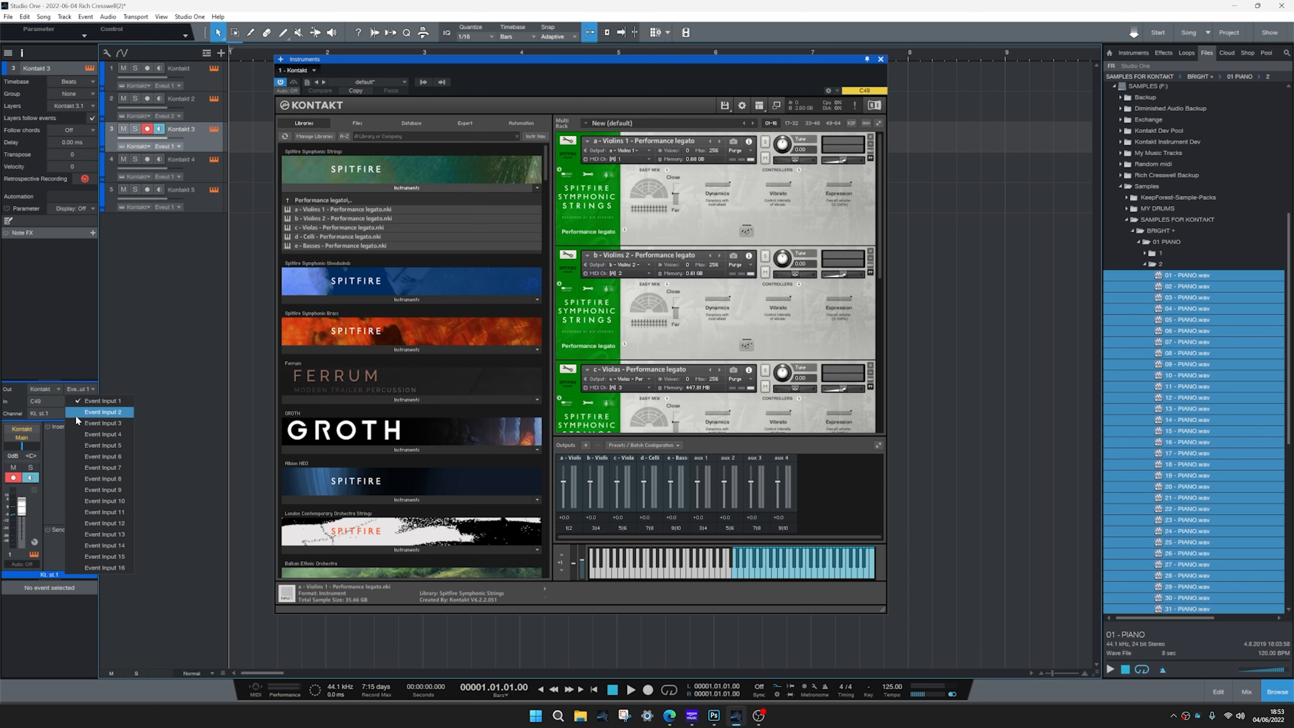
{"action": "left_click", "coordinate": [78, 424]}
{"action": "key", "text": "Down"}
{"action": "left_click", "coordinate": [79, 389]}
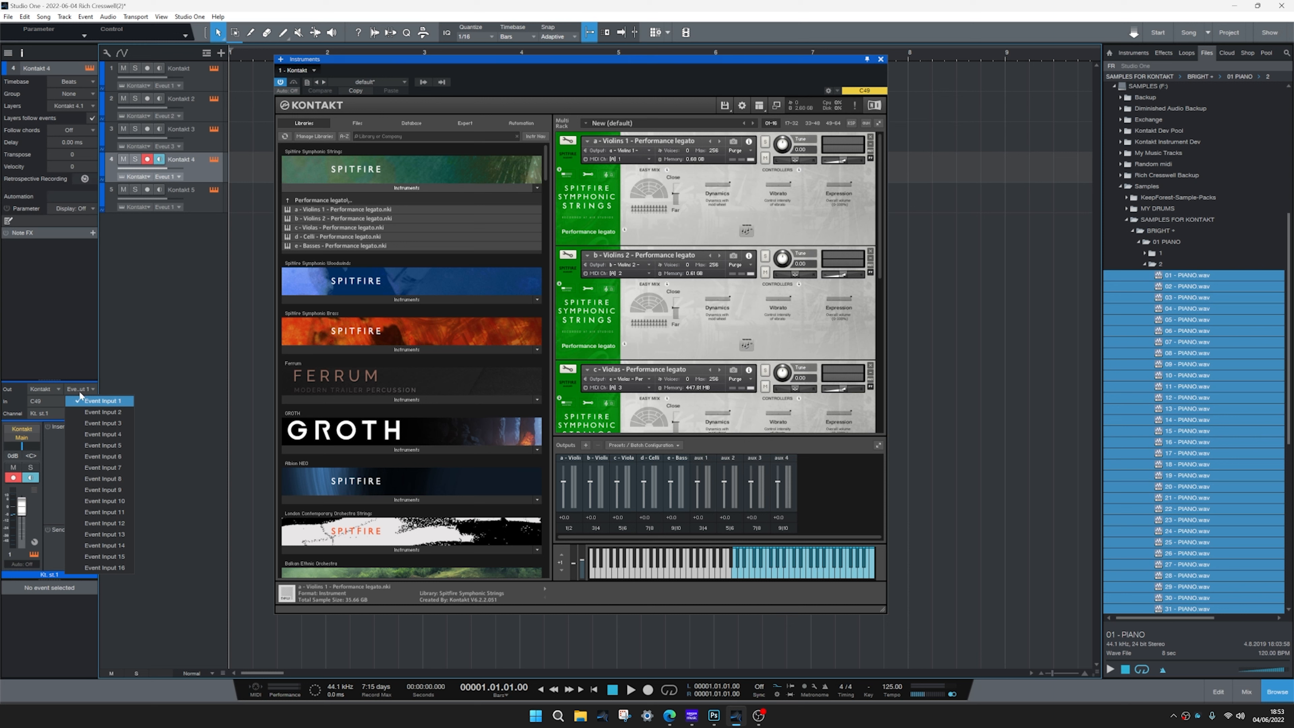
{"action": "left_click", "coordinate": [78, 435]}
{"action": "key", "text": "Down"}
{"action": "left_click", "coordinate": [73, 391]}
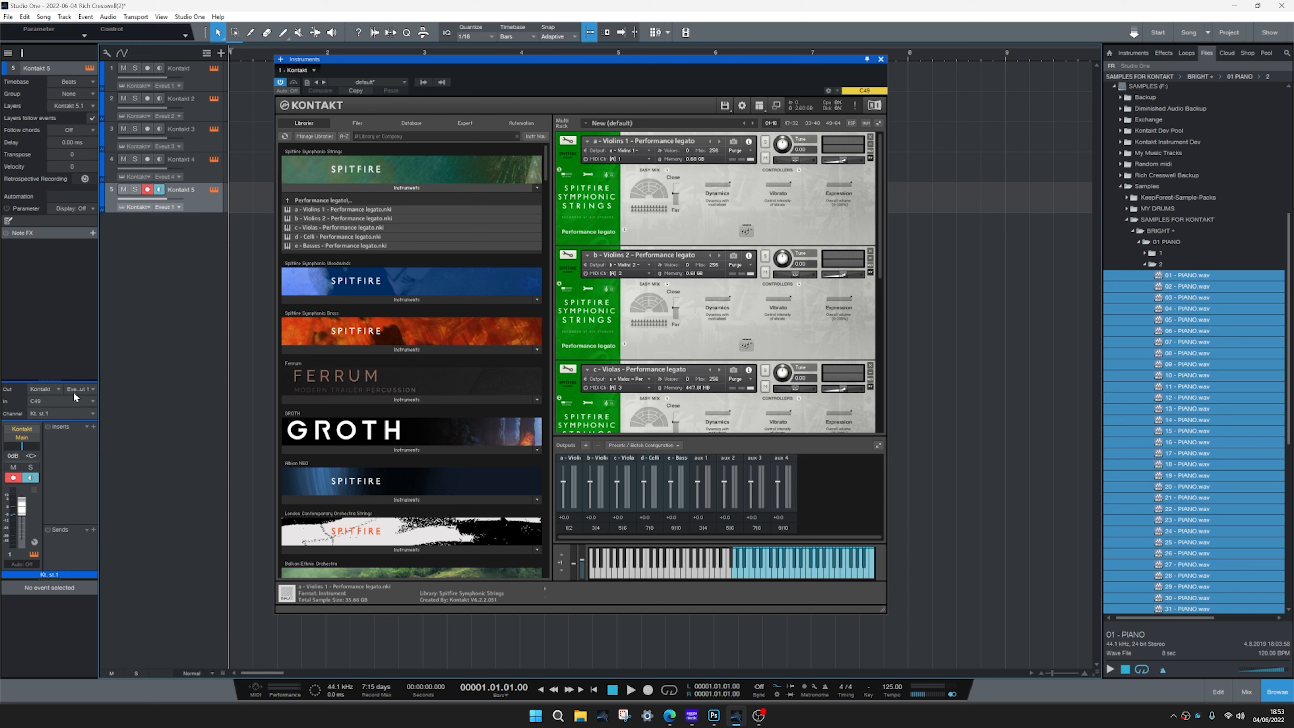
{"action": "left_click", "coordinate": [76, 439]}
Test the third to fifth tracks with their string patches, minimize all instrument headers and disarm the fifth track
{"action": "left_click", "coordinate": [194, 137]}
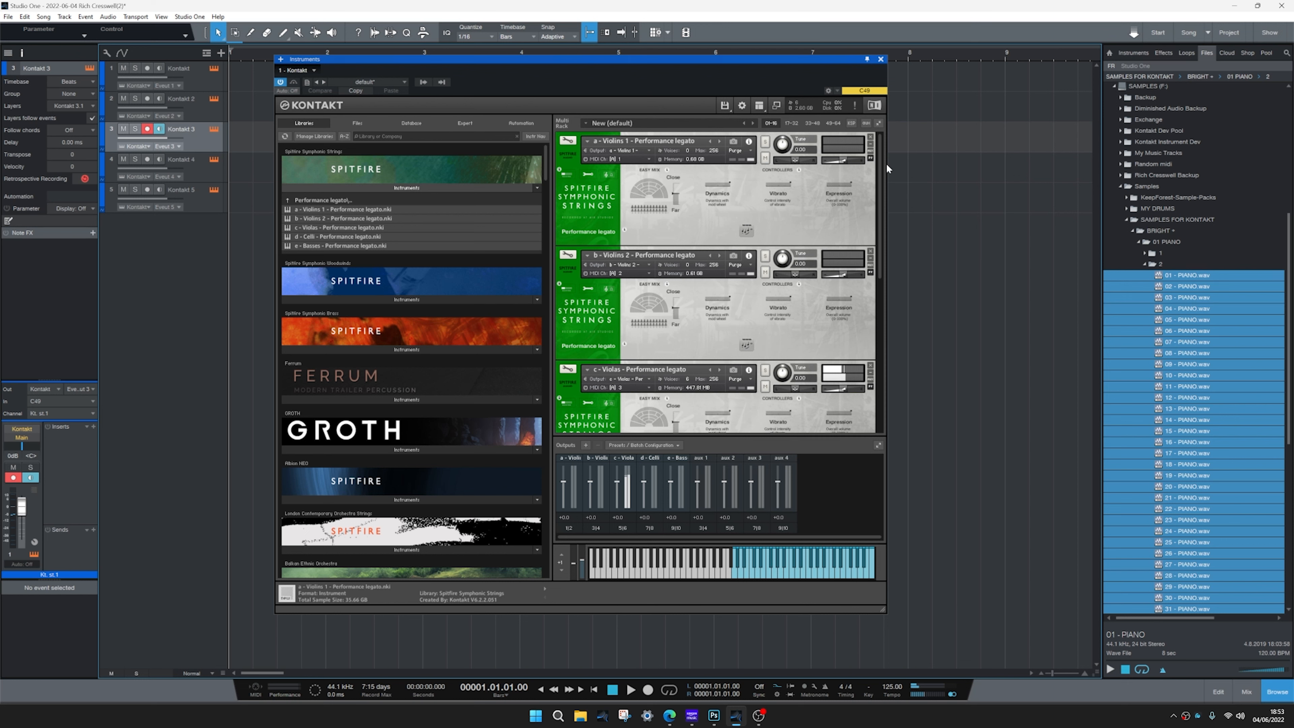
{"action": "left_click", "coordinate": [878, 124]}
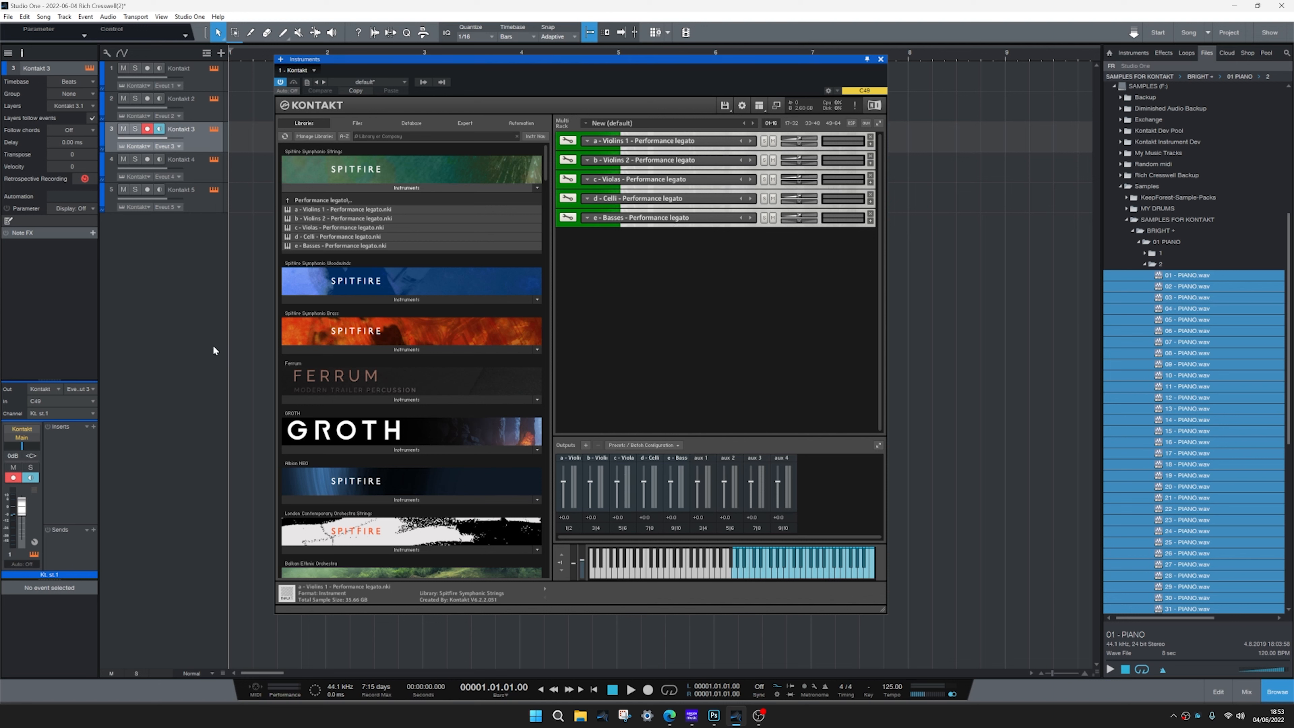
{"action": "left_click", "coordinate": [202, 177]}
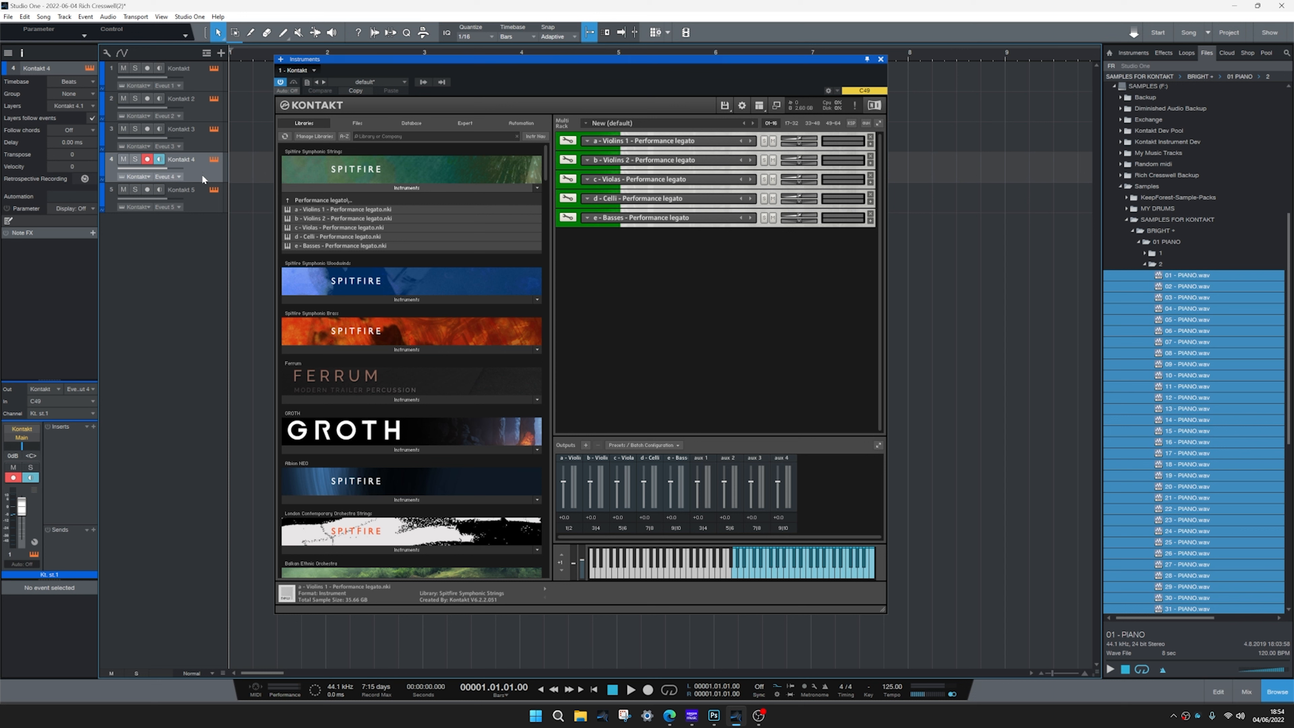
{"action": "left_click", "coordinate": [204, 206]}
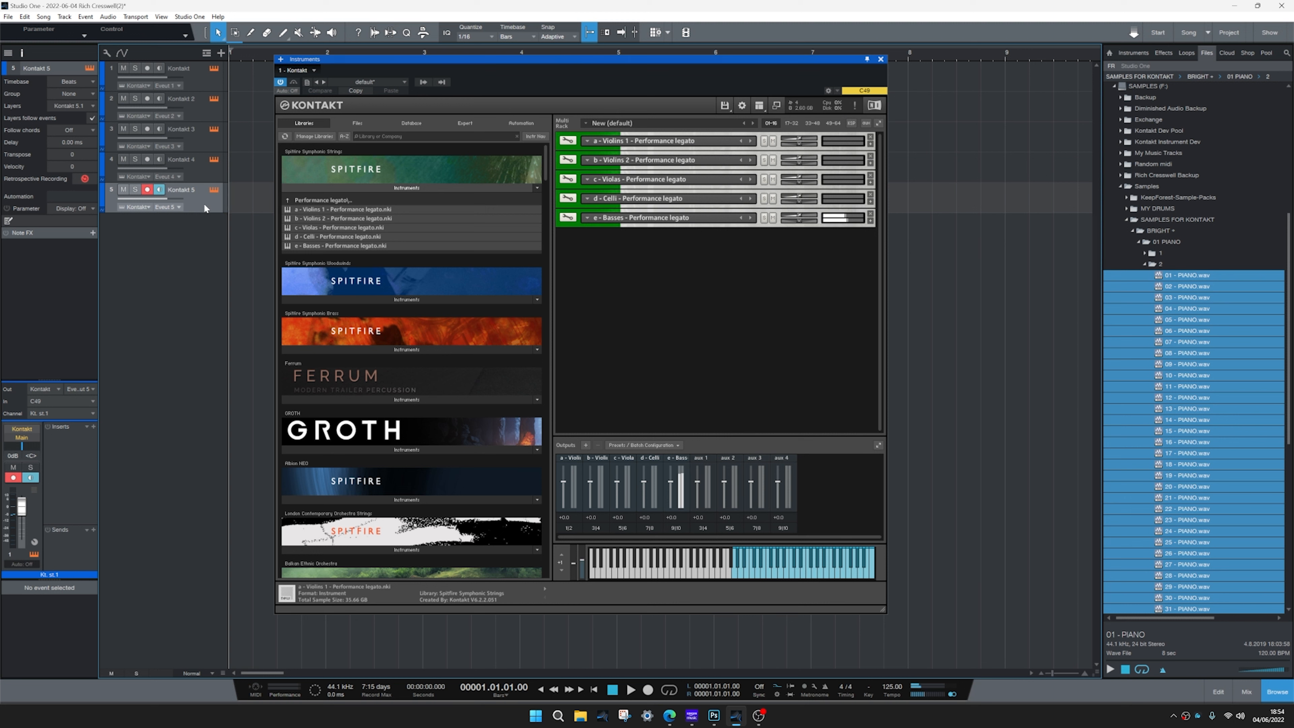
{"action": "left_click", "coordinate": [148, 190]}
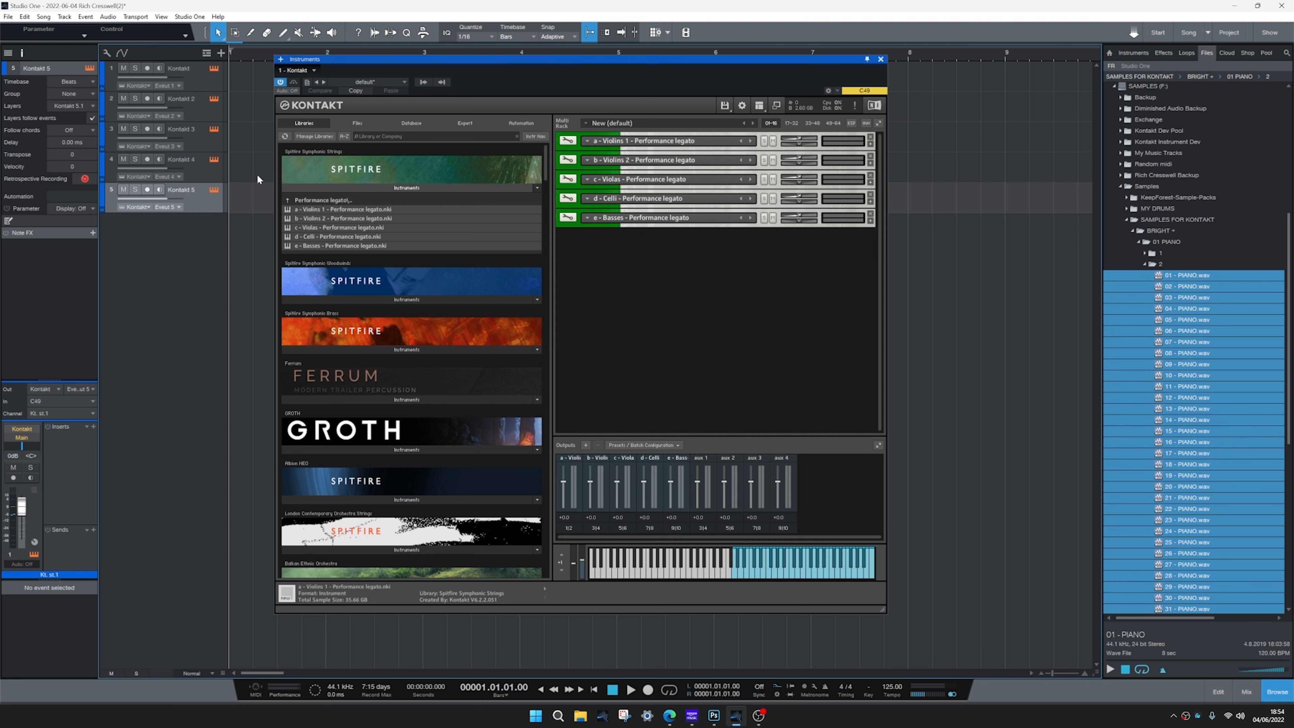
Hide the browser, close the Kontakt window and show the mixer at a larger height
{"action": "left_click", "coordinate": [1275, 694]}
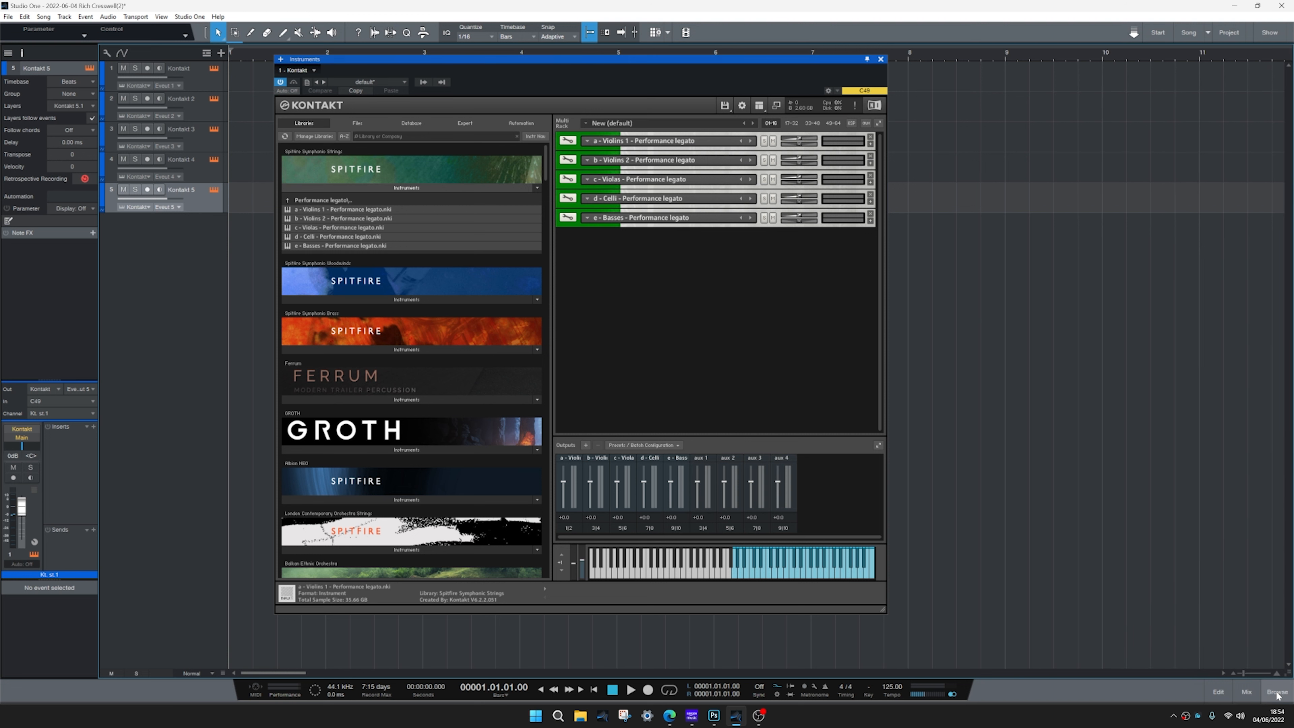
{"action": "left_click", "coordinate": [881, 59]}
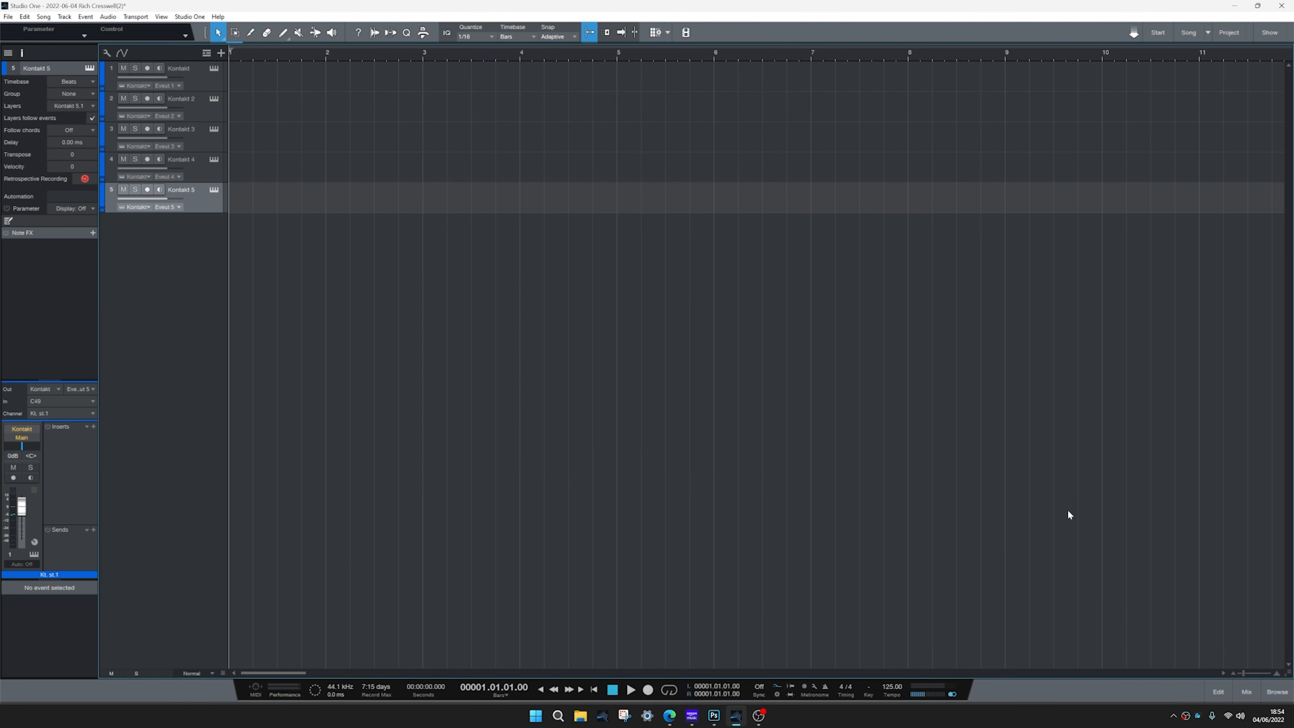
{"action": "left_click", "coordinate": [1243, 696]}
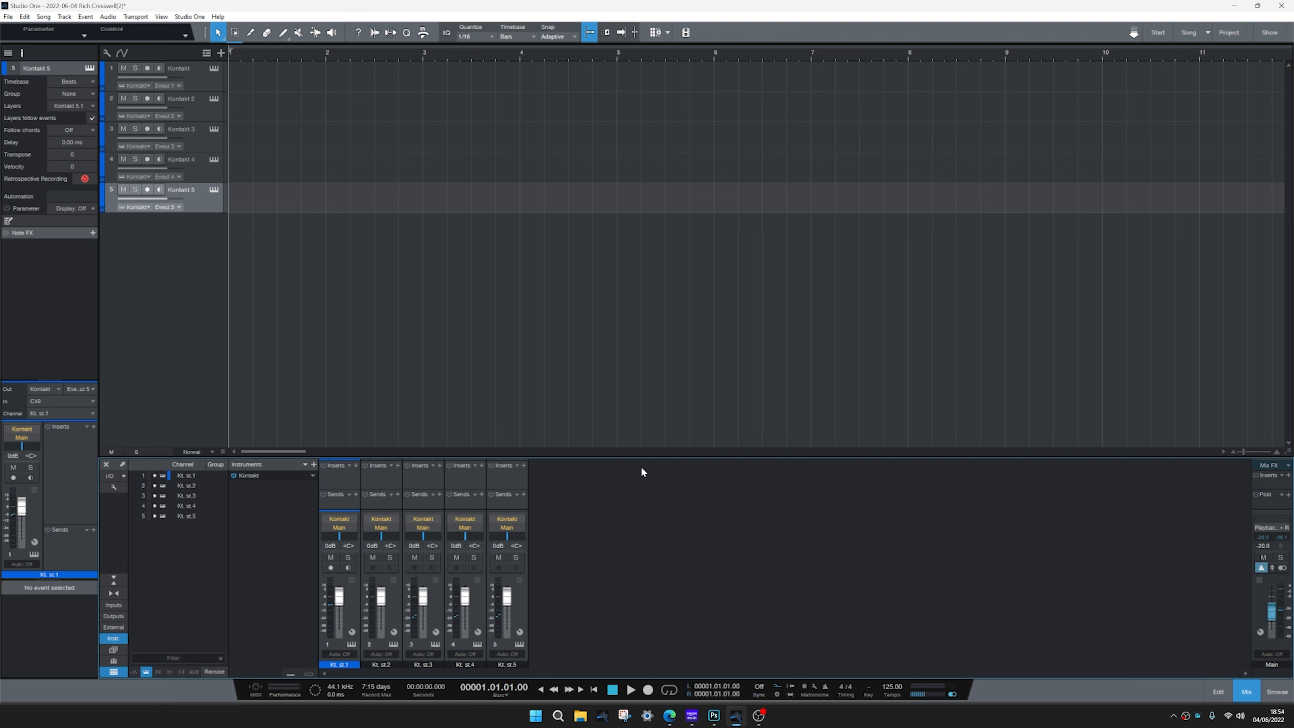
{"action": "left_click_drag", "start_coordinate": [642, 456], "coordinate": [627, 422]}
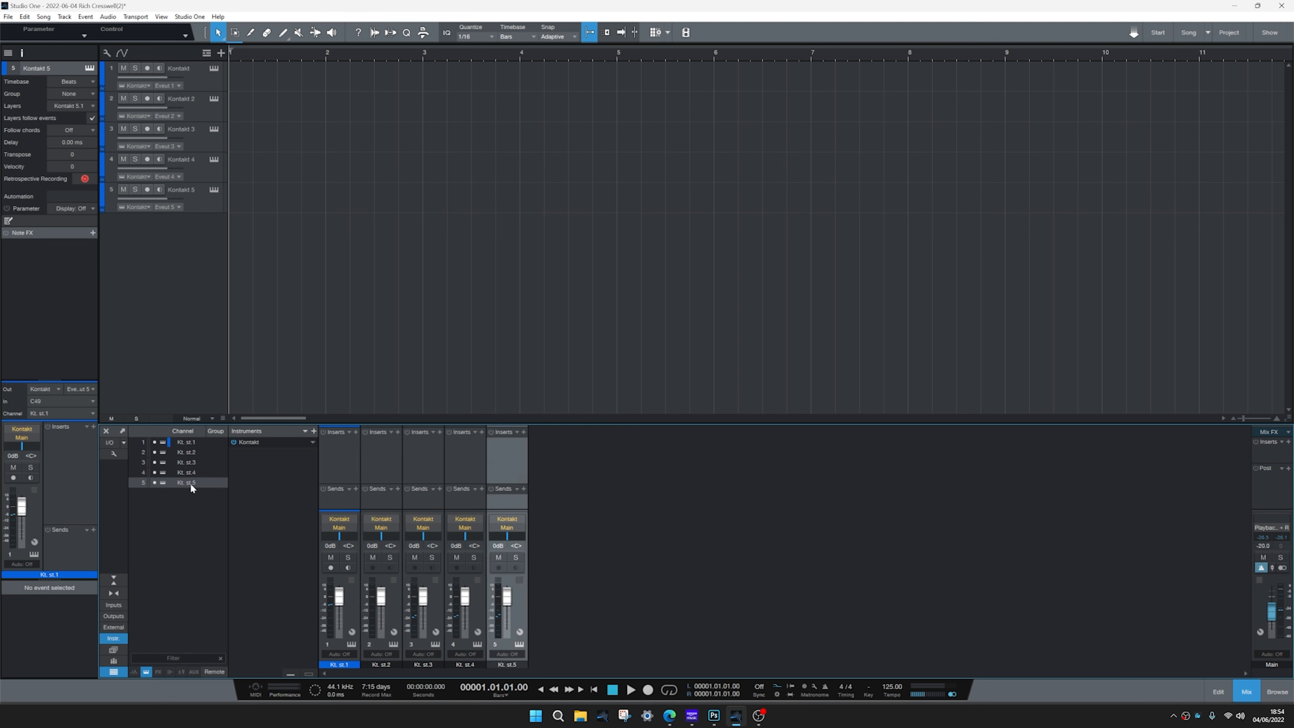
Check how the Kontakt tracks correspond to the mixer channels by selecting several channels and tracks in turn
{"action": "left_click", "coordinate": [185, 444]}
{"action": "left_click", "coordinate": [184, 453]}
{"action": "left_click", "coordinate": [183, 463]}
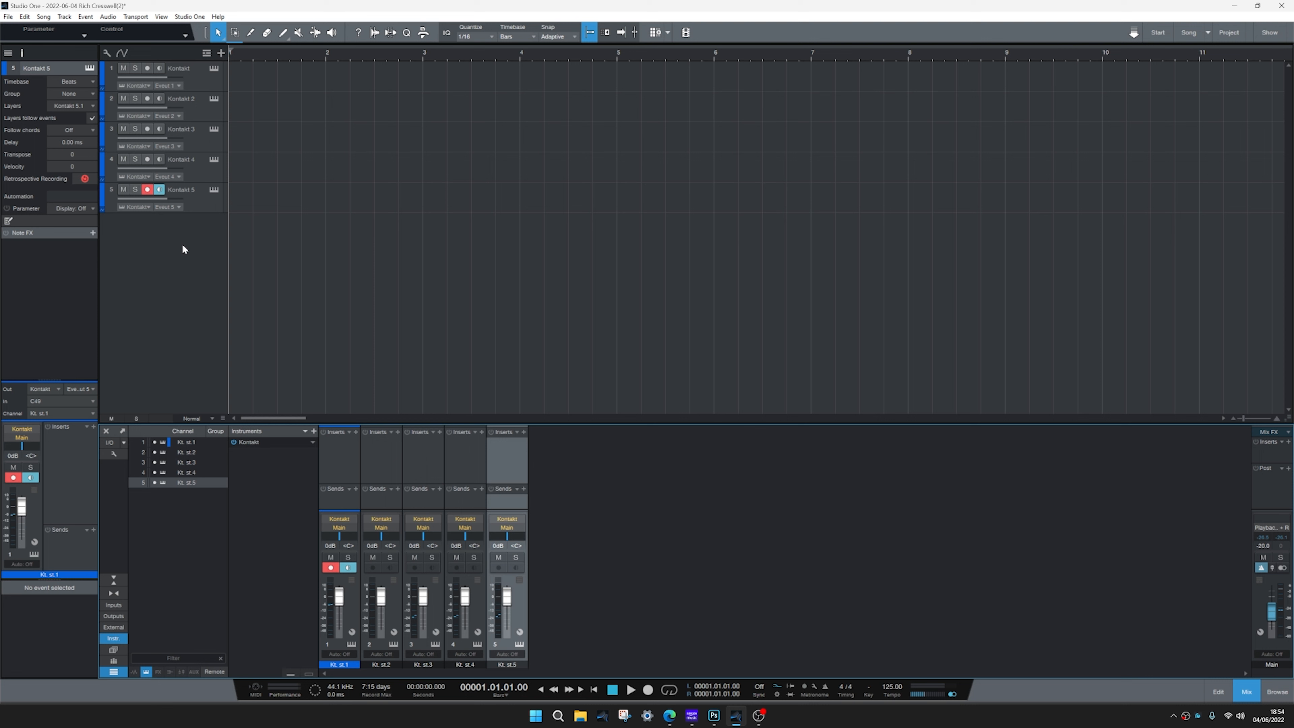
{"action": "left_click", "coordinate": [202, 167]}
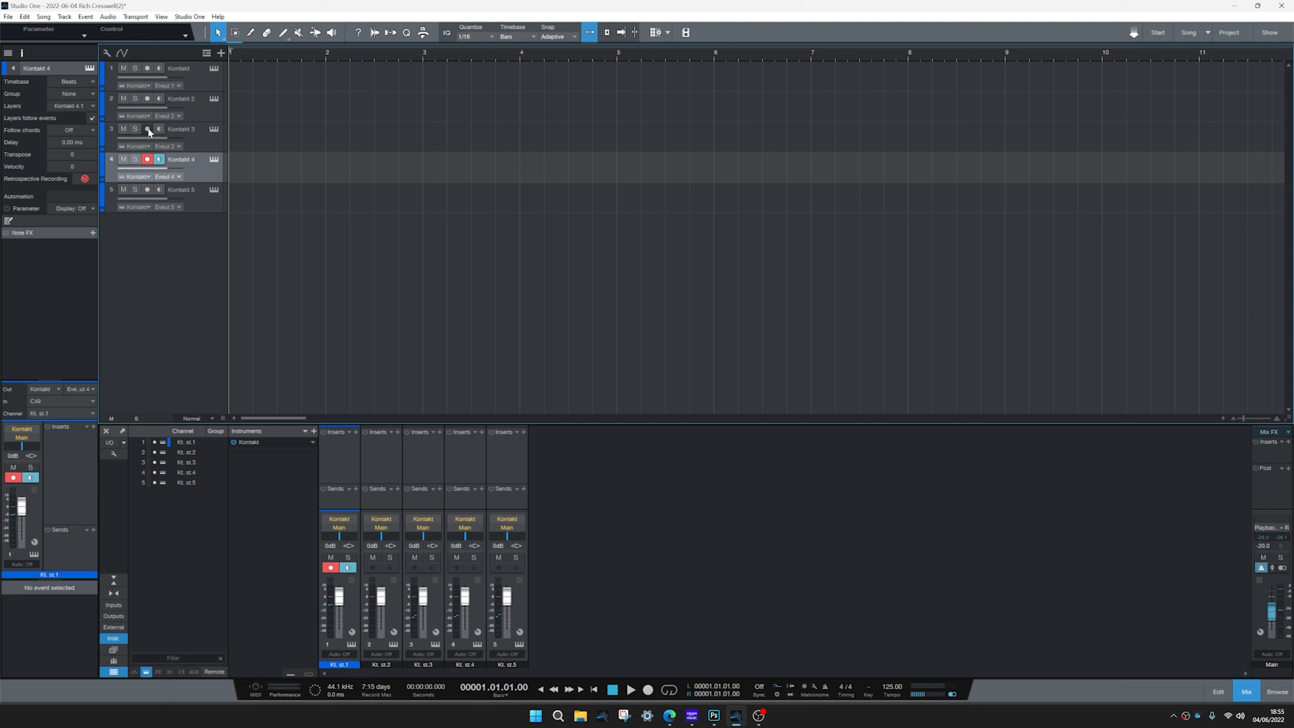
{"action": "left_click", "coordinate": [202, 85]}
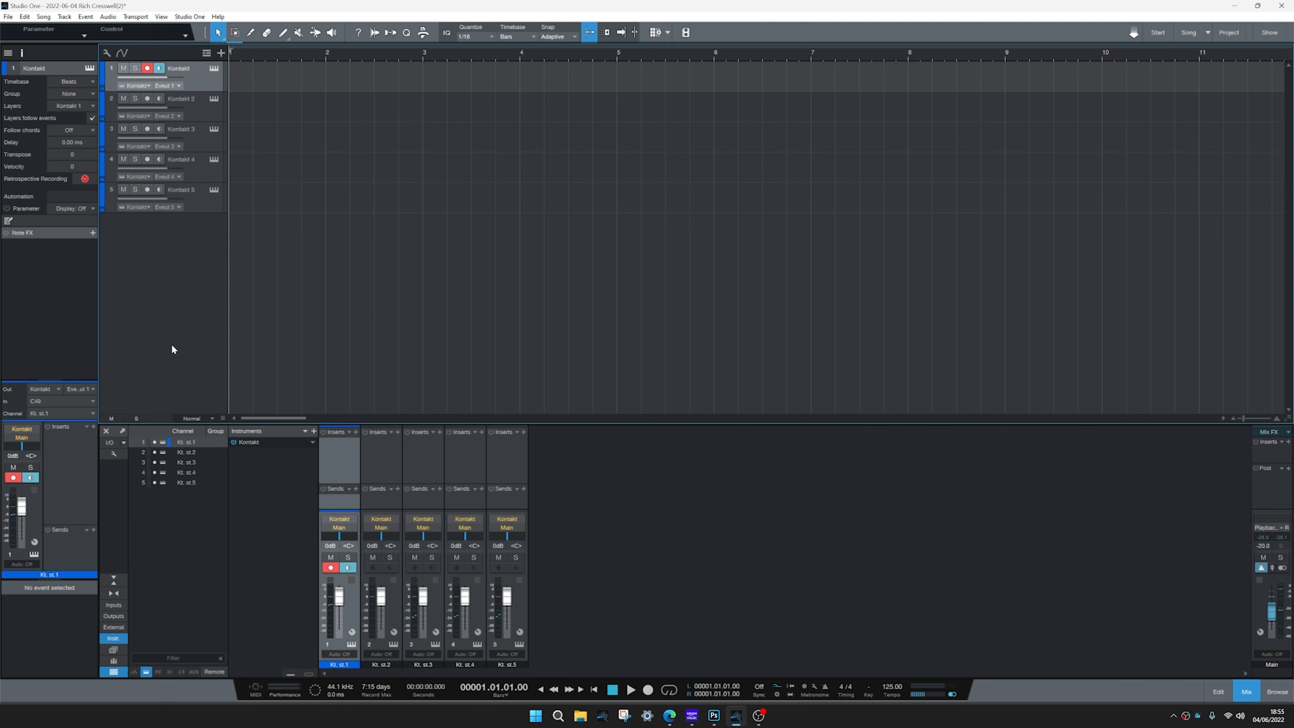
Assign the channels Kt. st.2, Kt. st.3, Kt. st.4 and Kt. st.5 to the second through fifth Kontakt tracks respectively
{"action": "key", "text": "Down"}
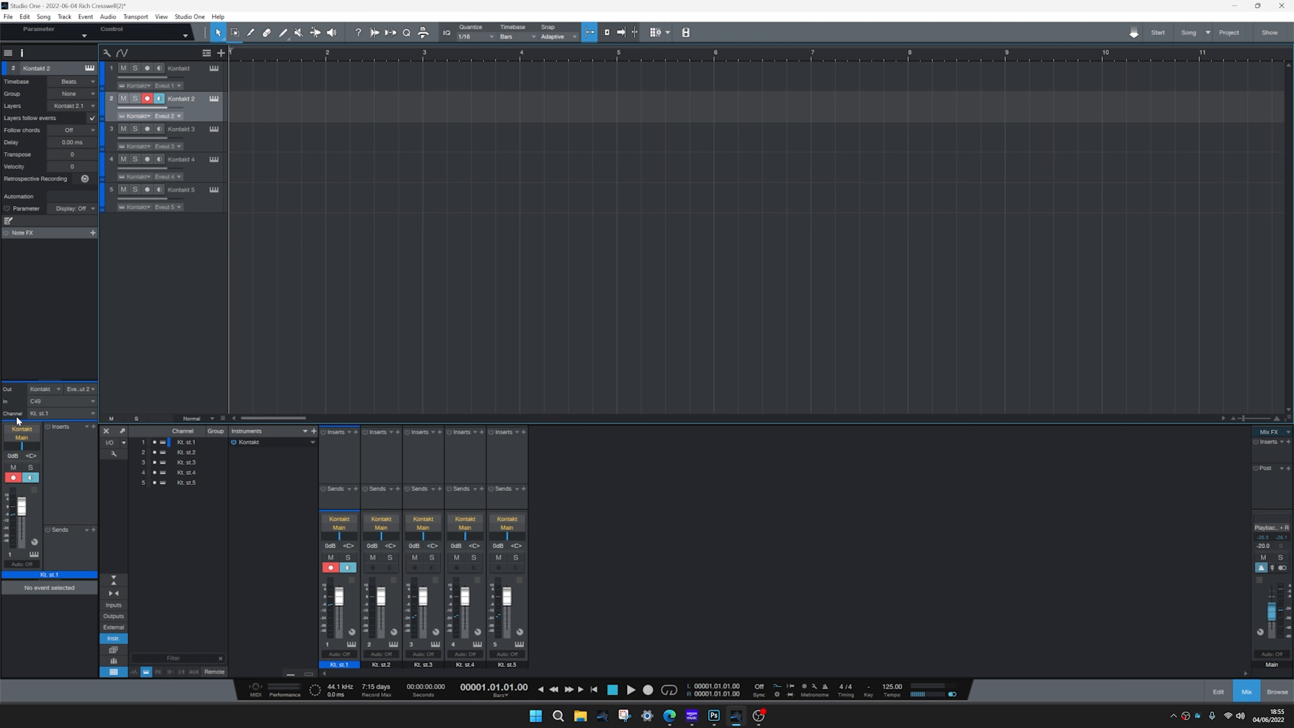
{"action": "left_click", "coordinate": [56, 414]}
{"action": "left_click", "coordinate": [72, 448]}
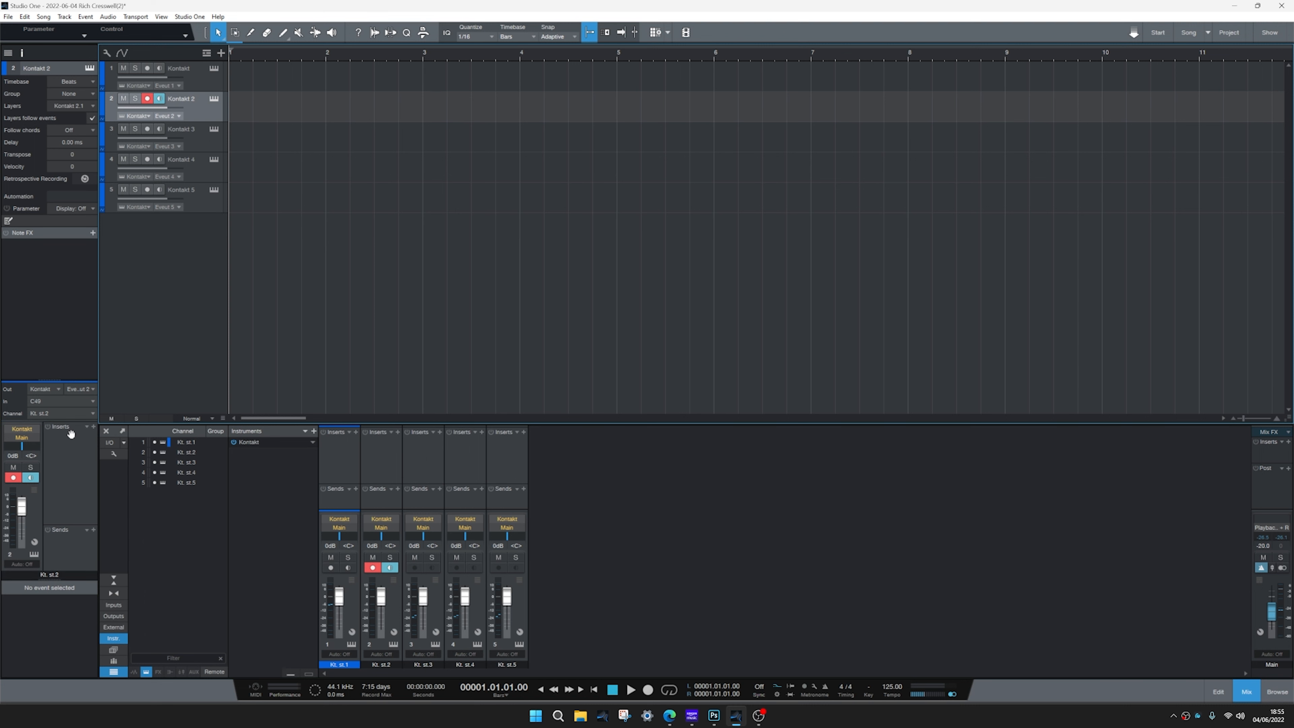
{"action": "key", "text": "Down"}
{"action": "left_click", "coordinate": [70, 414]}
{"action": "left_click", "coordinate": [75, 458]}
{"action": "key", "text": "Down"}
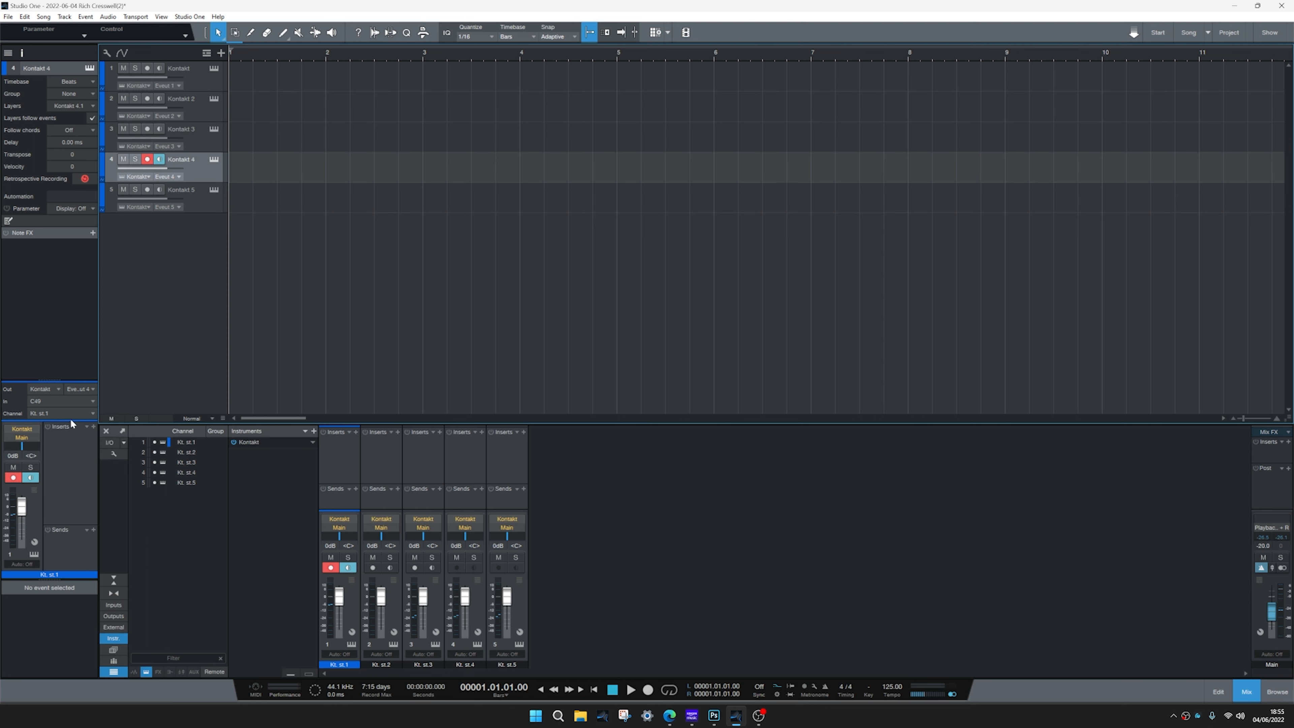
{"action": "left_click", "coordinate": [67, 414]}
{"action": "left_click", "coordinate": [57, 469]}
{"action": "key", "text": "Down"}
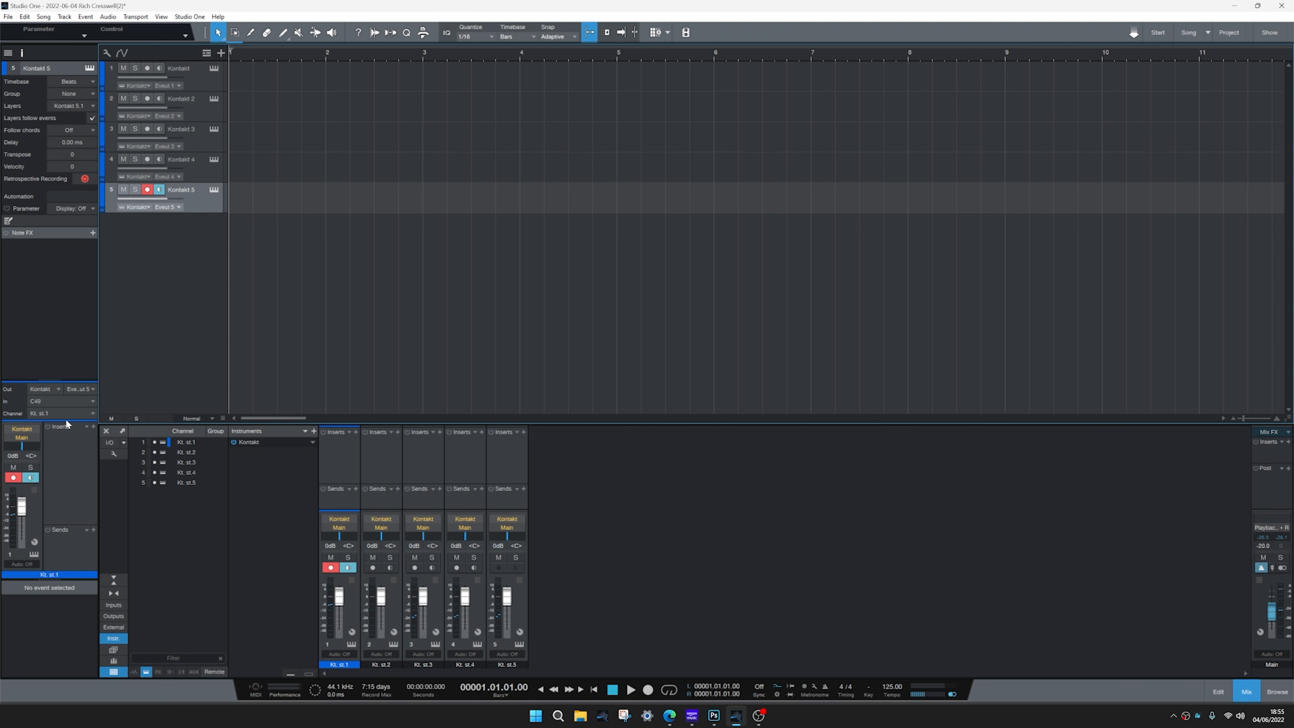
{"action": "left_click", "coordinate": [65, 414]}
{"action": "left_click", "coordinate": [65, 481]}
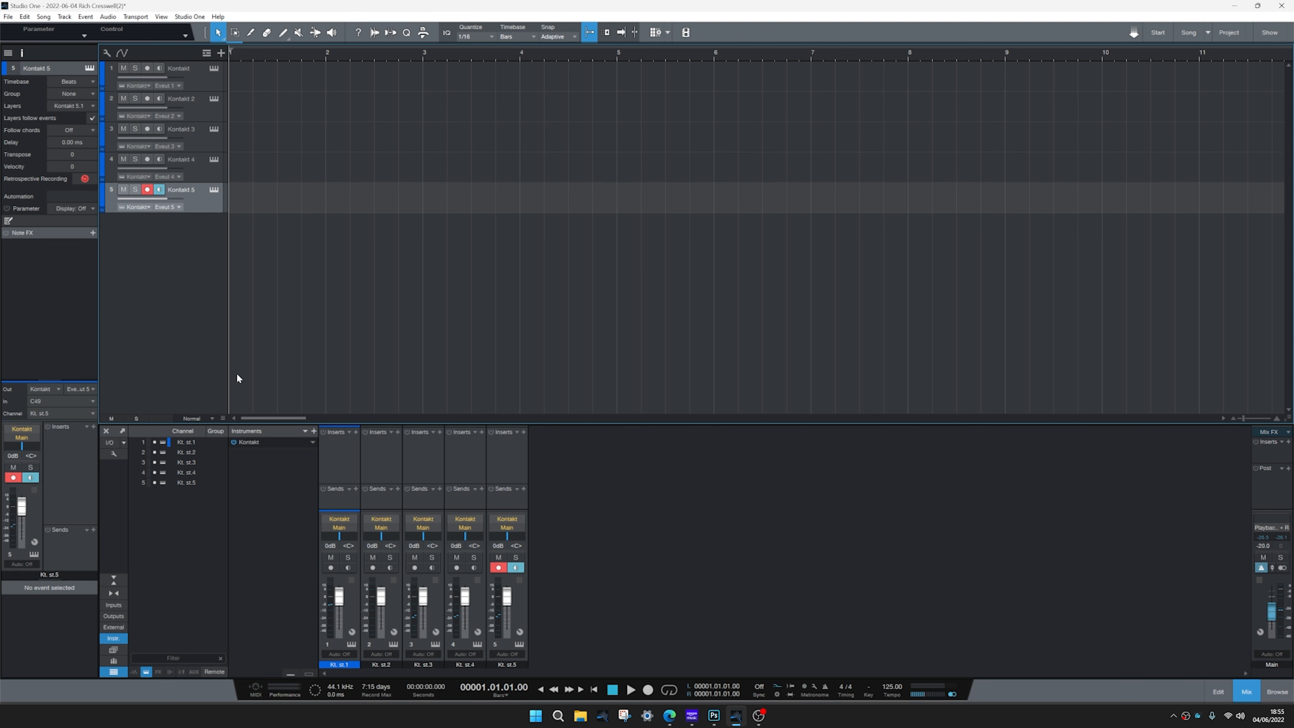
Select each Kontakt track in turn to check its matching mixer channel
{"action": "left_click", "coordinate": [198, 106]}
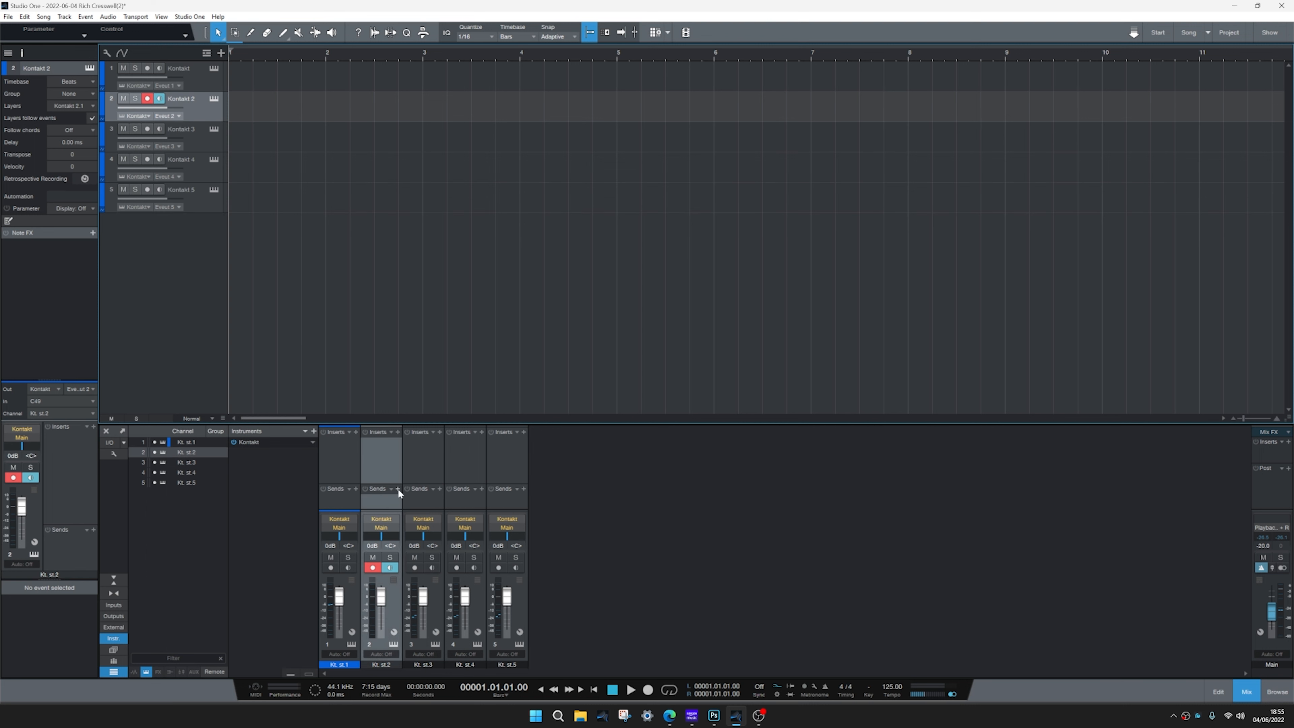
{"action": "left_click", "coordinate": [192, 140]}
{"action": "left_click", "coordinate": [198, 170]}
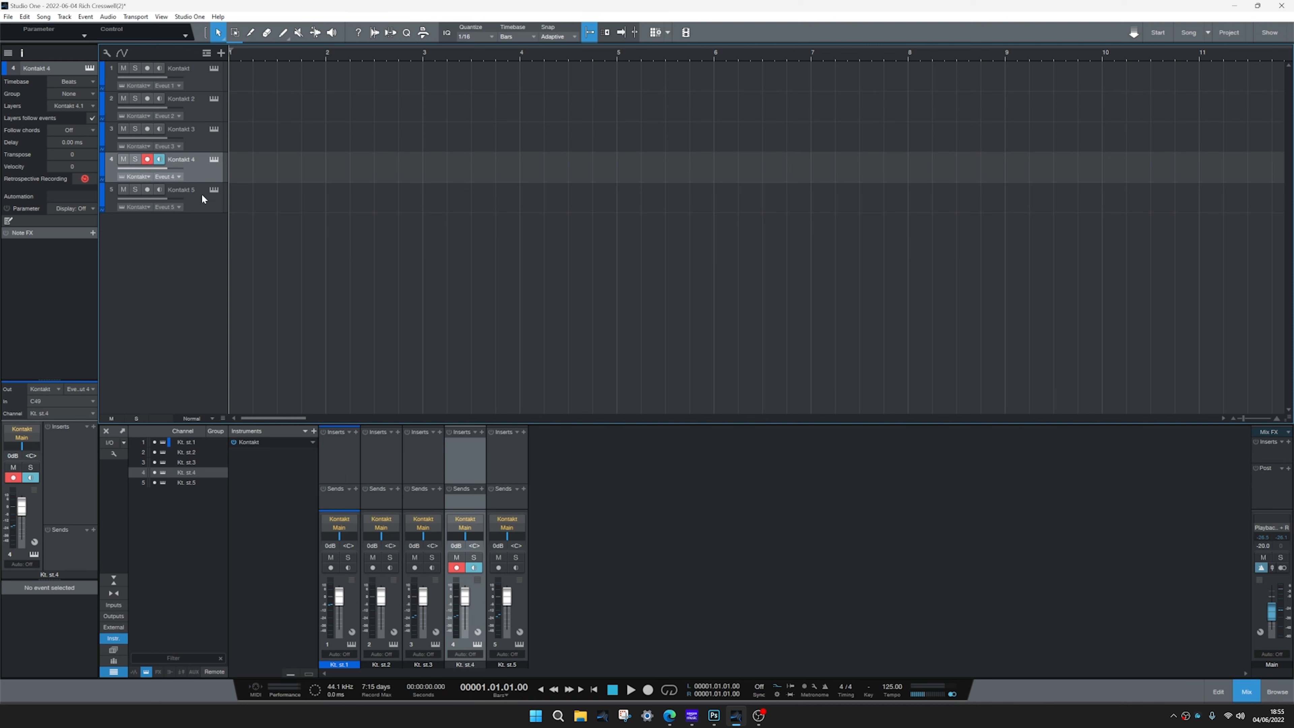
{"action": "left_click", "coordinate": [201, 193]}
{"action": "left_click", "coordinate": [191, 82]}
{"action": "left_click", "coordinate": [195, 108]}
{"action": "left_click", "coordinate": [197, 136]}
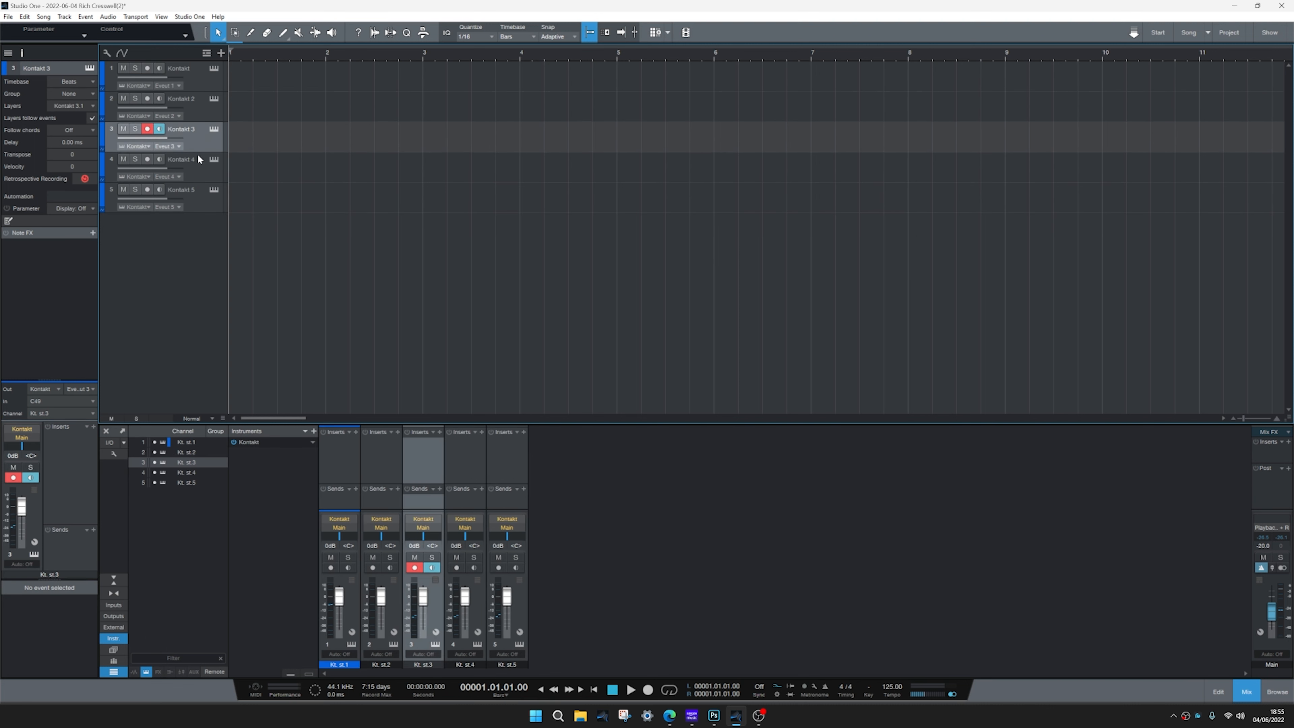
{"action": "left_click", "coordinate": [198, 166]}
{"action": "left_click", "coordinate": [198, 203]}
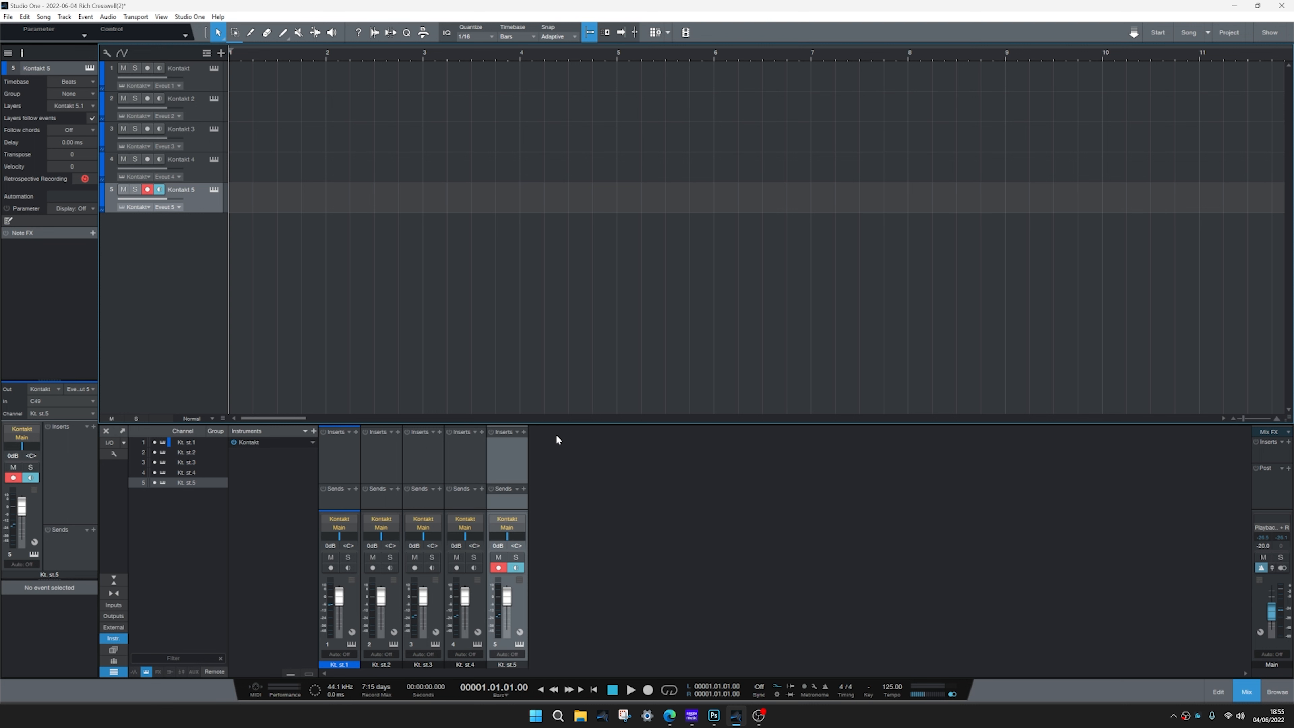
Select all five Kontakt tracks and colour them green
{"action": "left_click", "coordinate": [202, 89], "text": "shift"}
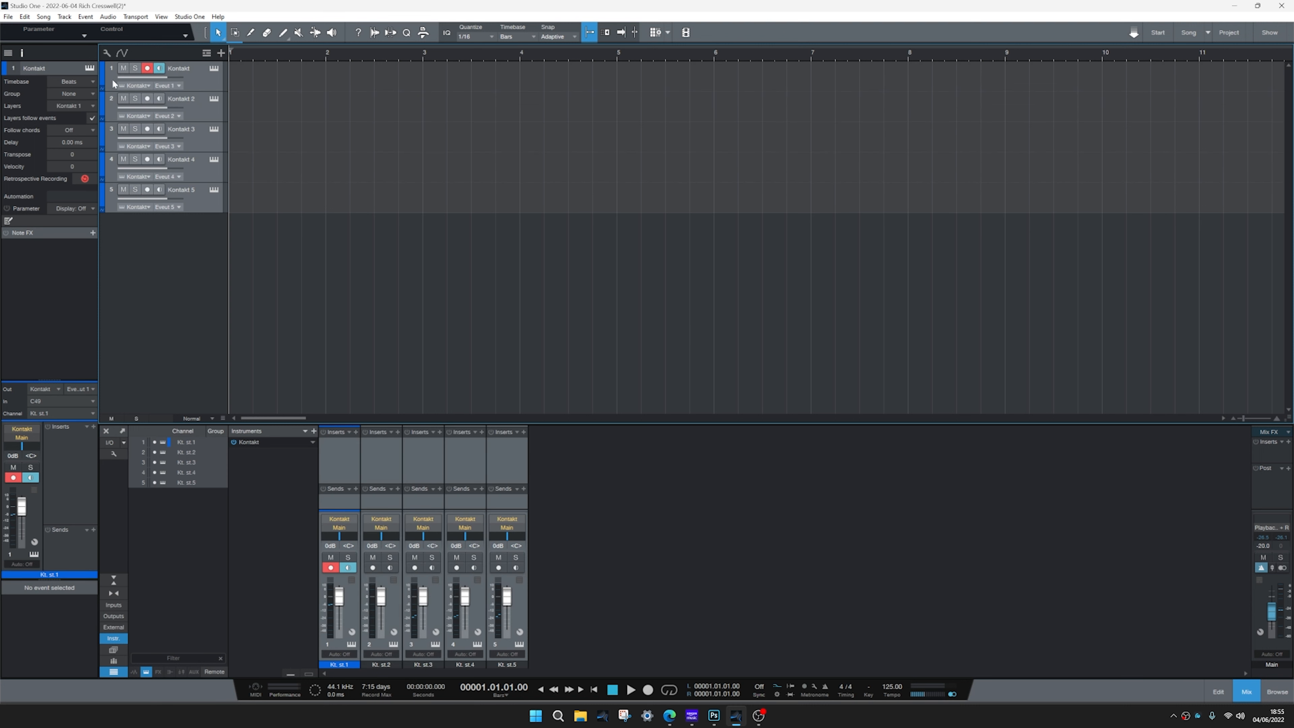
{"action": "left_click", "coordinate": [101, 71]}
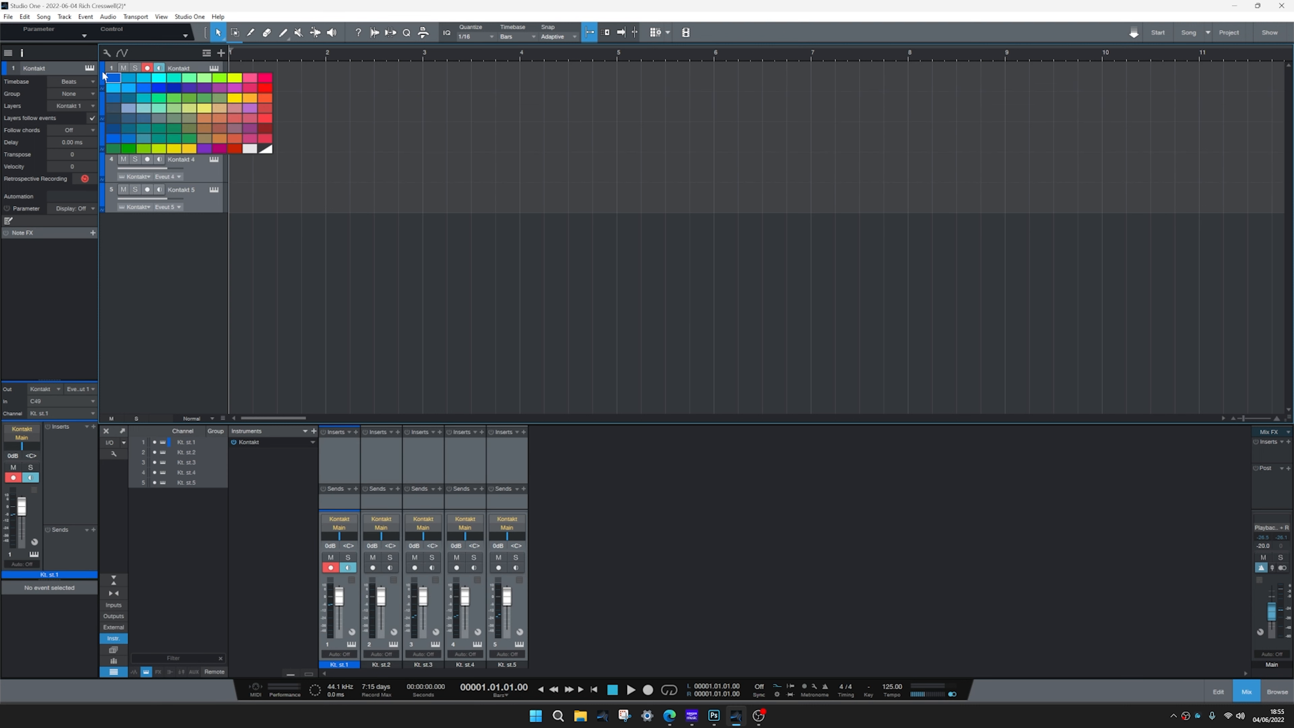
{"action": "left_click", "coordinate": [116, 146]}
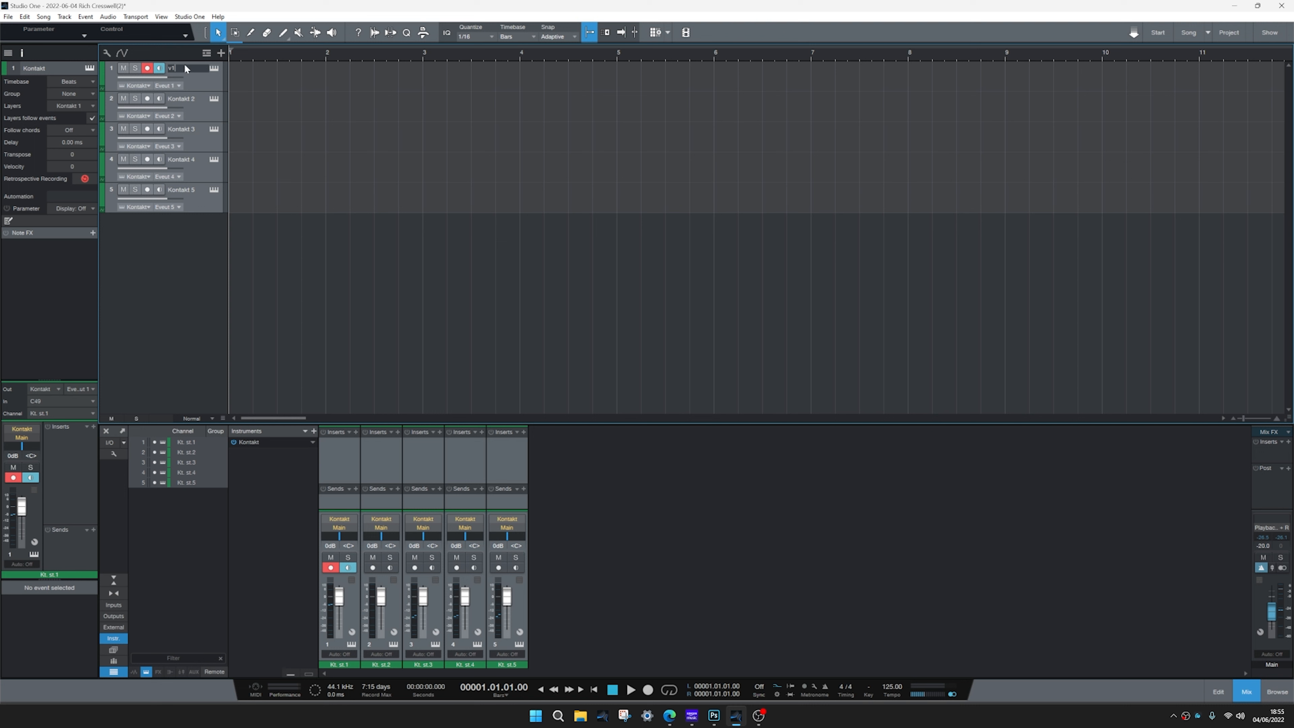
Rename the five Kontakt tracks v1, v2, vo, ce and cb in order
{"action": "key", "text": "Tab"}
{"action": "key", "text": "Tab"}
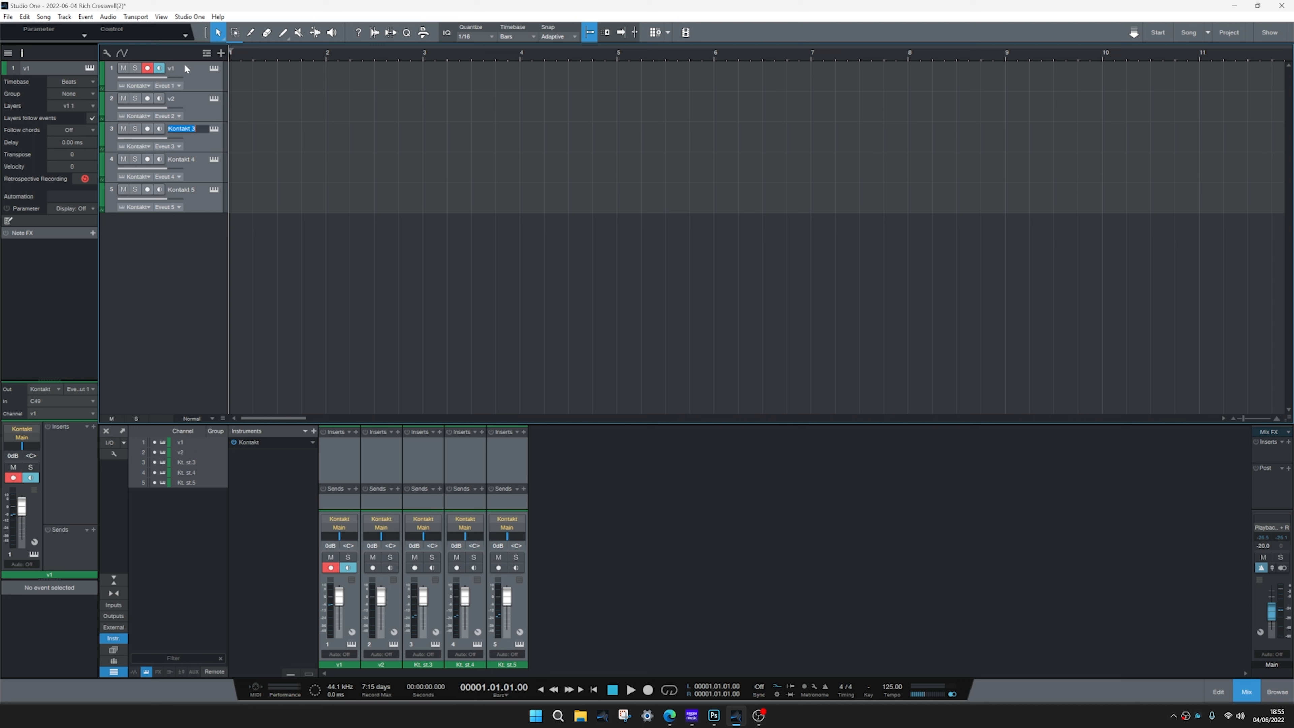
{"action": "type", "text": "vo"}
{"action": "key", "text": "Tab"}
{"action": "type", "text": "ce"}
{"action": "key", "text": "Tab"}
{"action": "type", "text": "cb"}
{"action": "key", "text": "Return"}
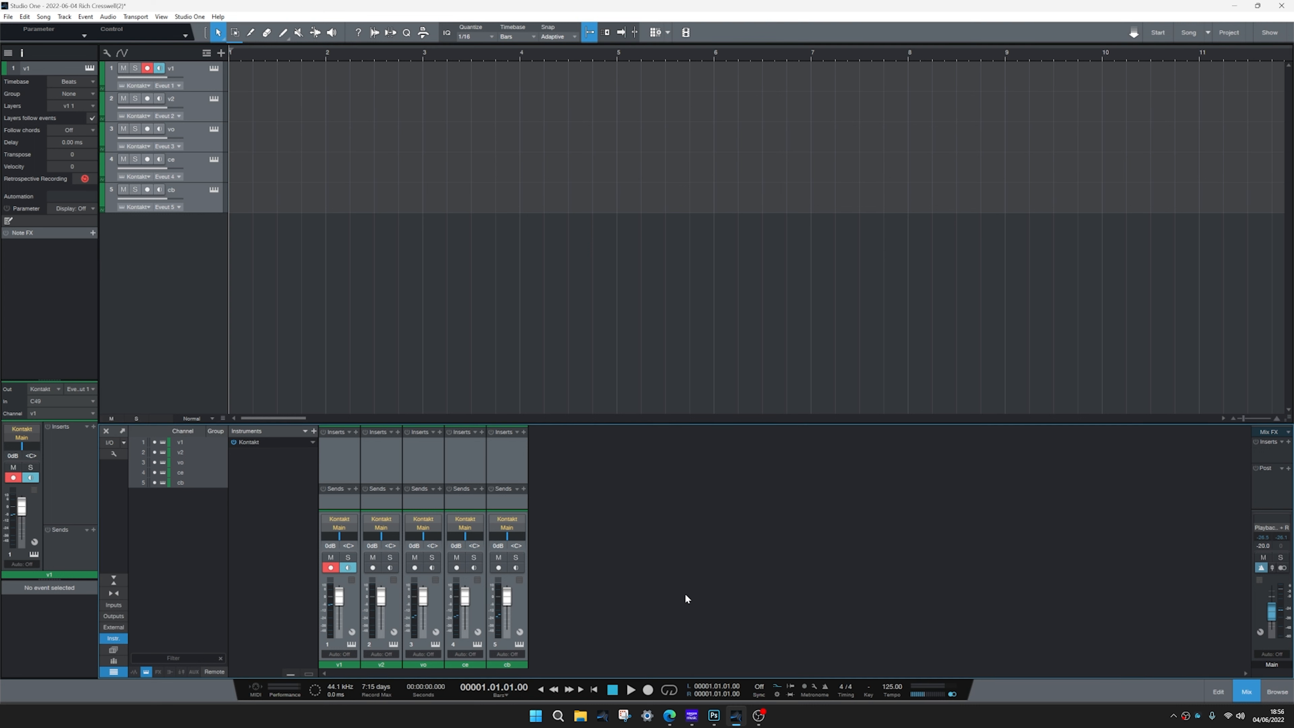
Select several renamed mixer channels in turn to check which track each one belongs to
{"action": "left_click", "coordinate": [508, 468]}
{"action": "left_click", "coordinate": [433, 476]}
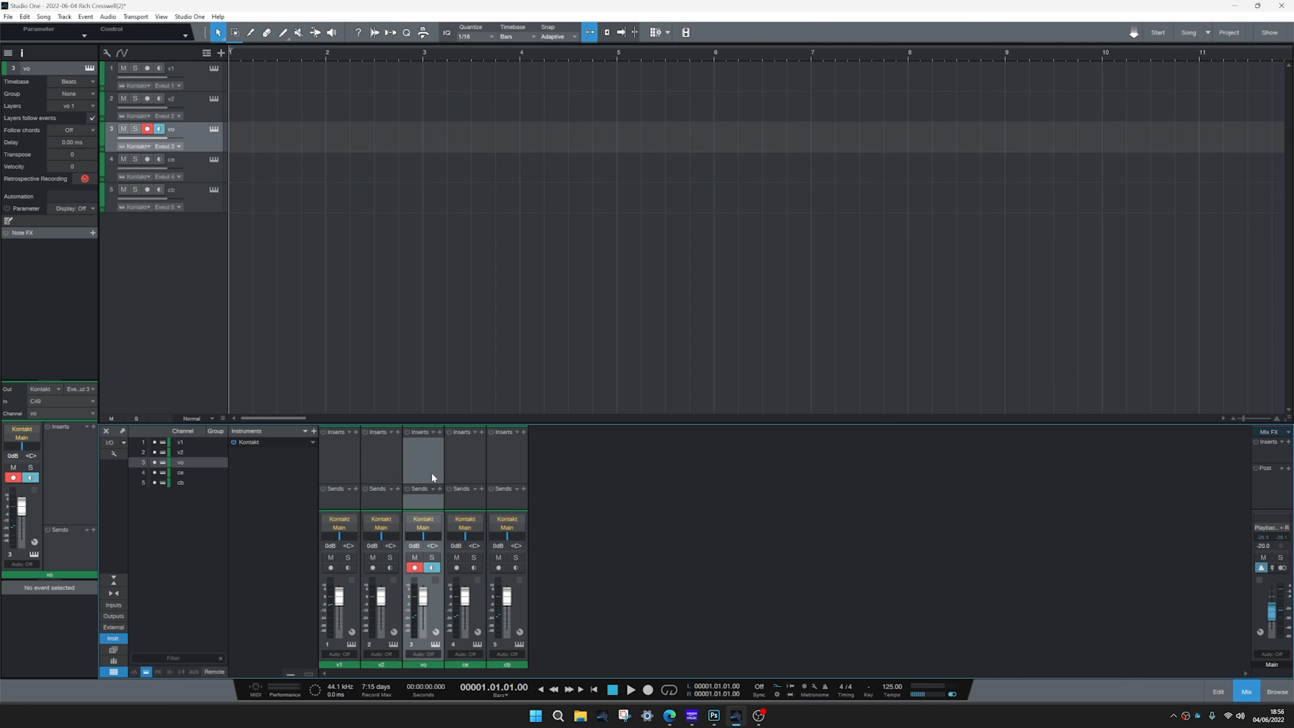
{"action": "left_click", "coordinate": [350, 477]}
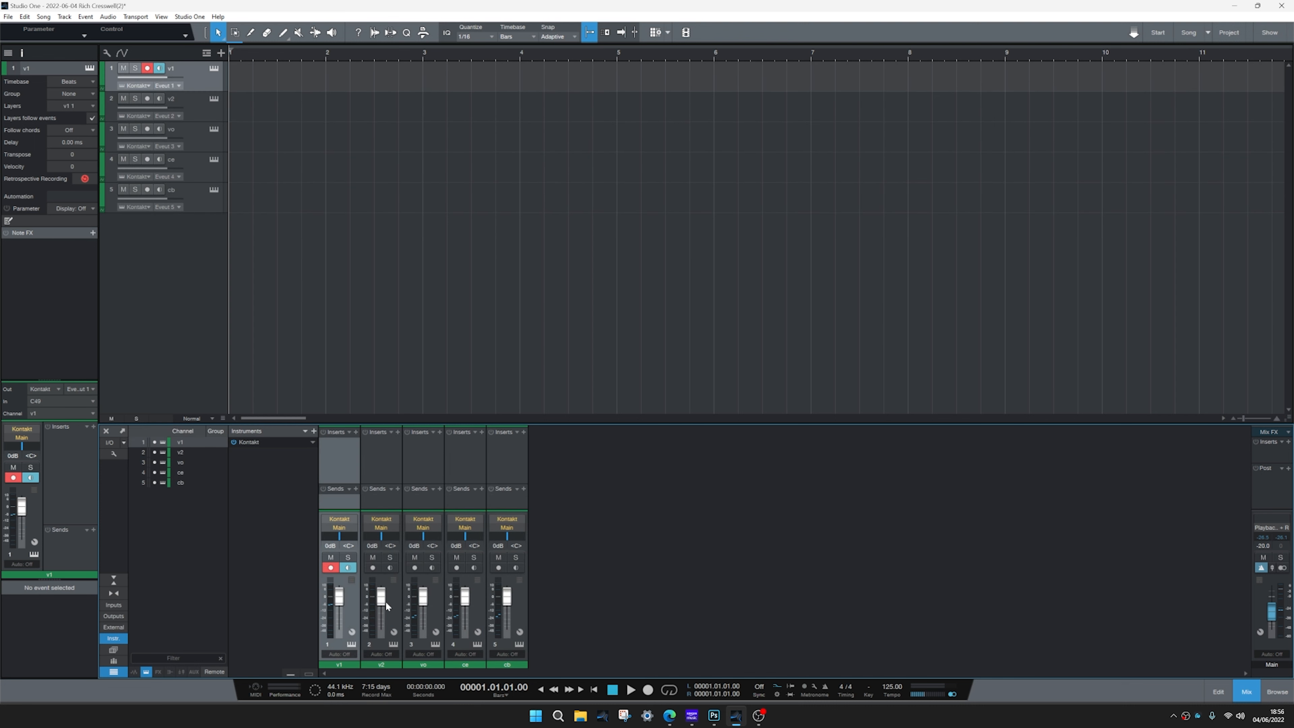
{"action": "left_click", "coordinate": [458, 472]}
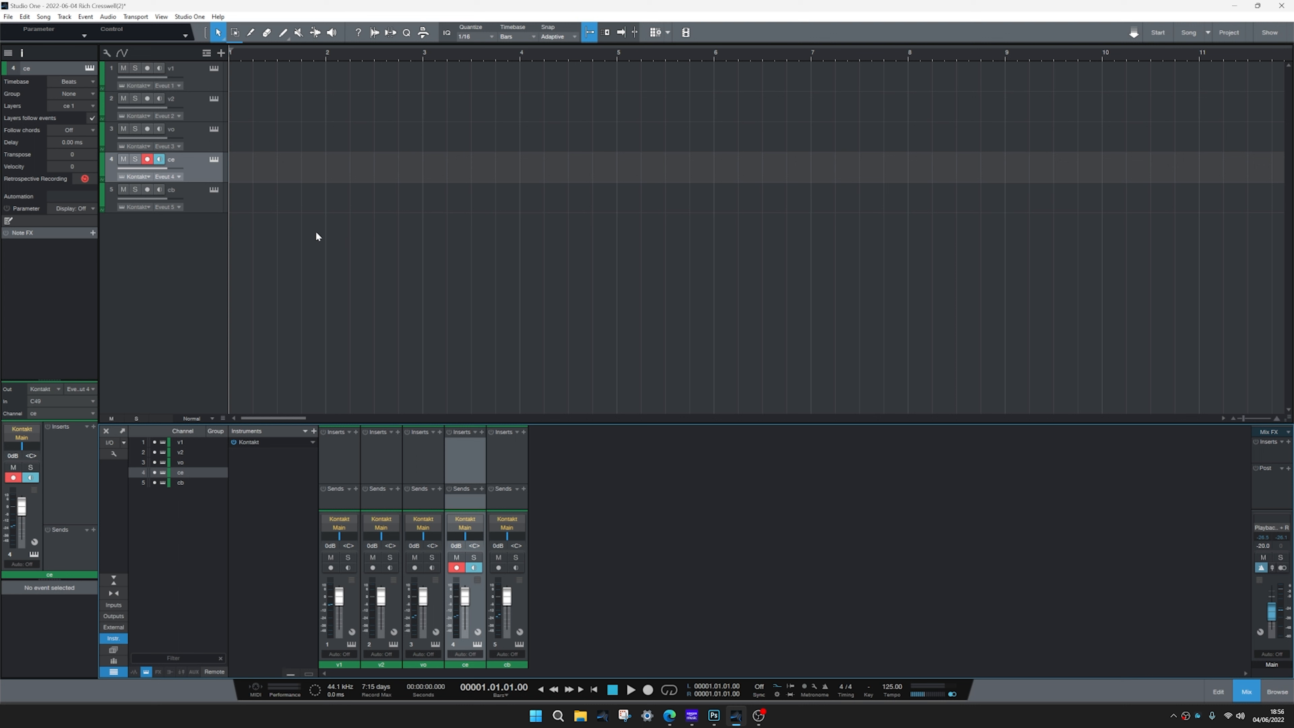
Disarm the ce track and add a second Kontakt instance on a new track, with the browser and mixer hidden
{"action": "left_click", "coordinate": [145, 160]}
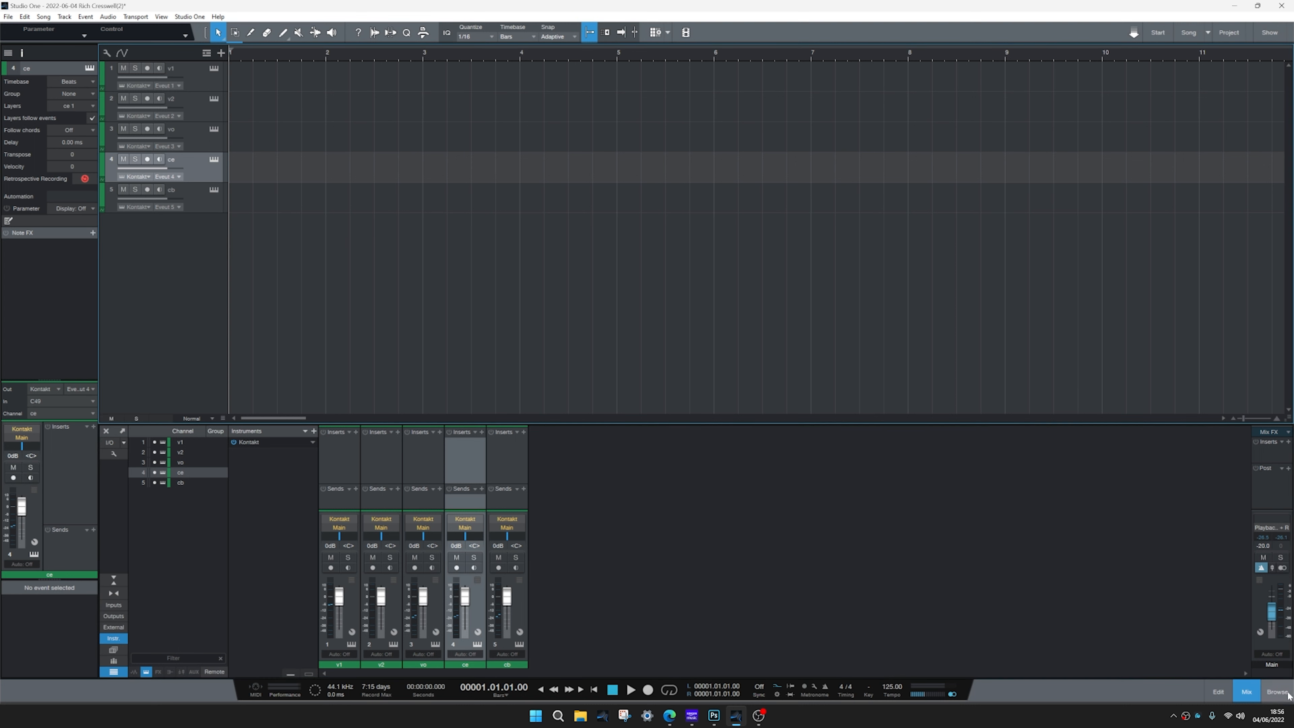
{"action": "left_click", "coordinate": [1277, 691]}
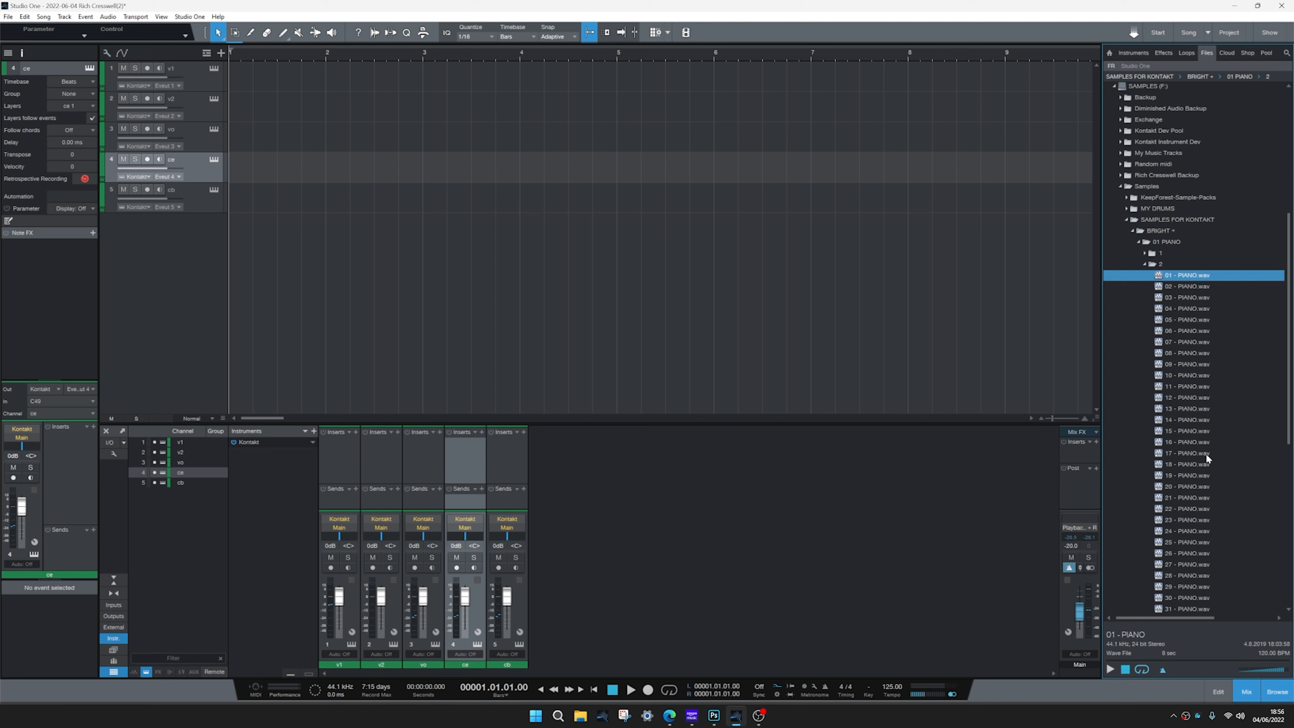
{"action": "left_click", "coordinate": [1134, 53]}
{"action": "left_click_drag", "start_coordinate": [1146, 278], "coordinate": [162, 265]}
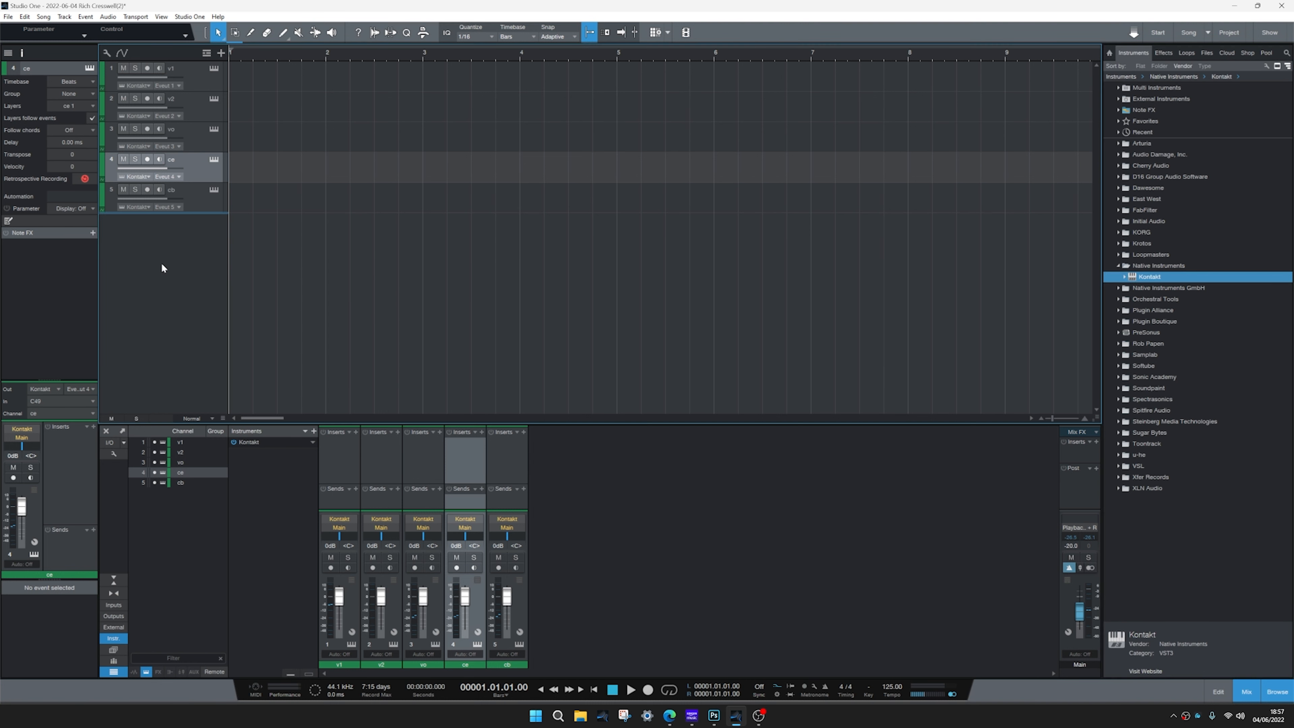
{"action": "key", "text": "F5"}
{"action": "key", "text": "F3"}
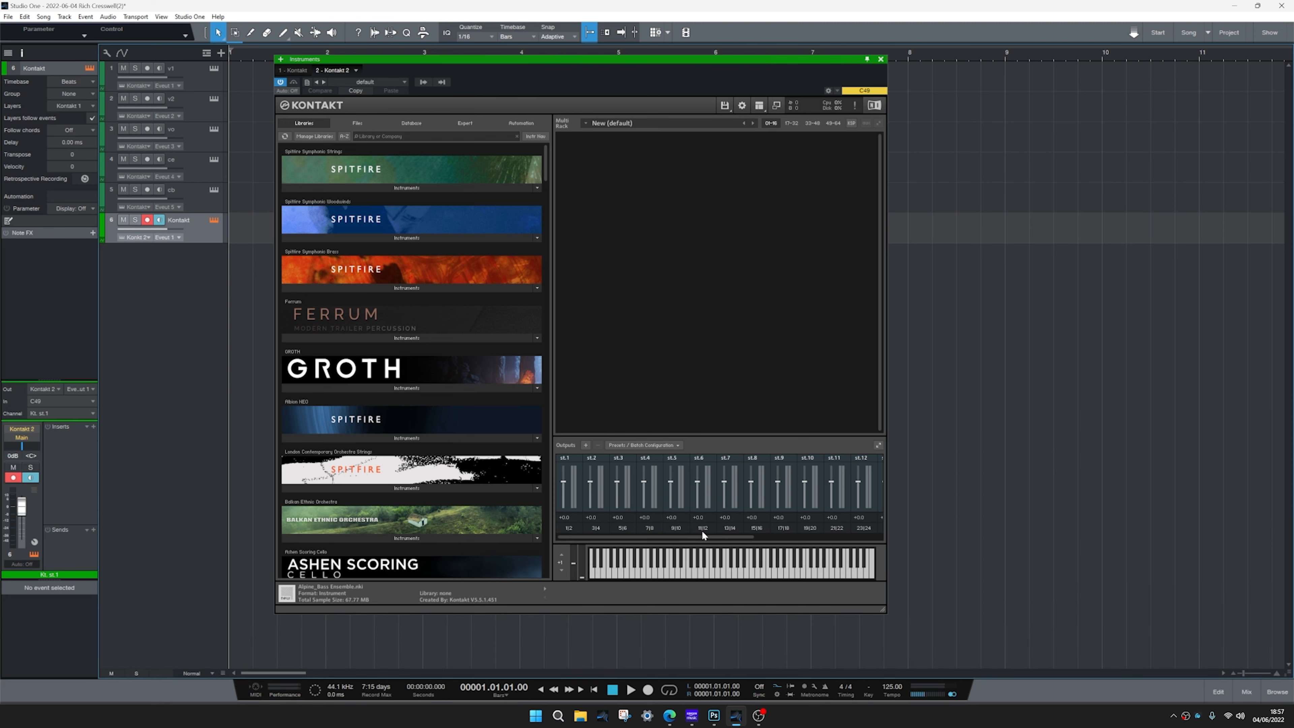
{"action": "left_click_drag", "start_coordinate": [587, 91], "coordinate": [619, 100]}
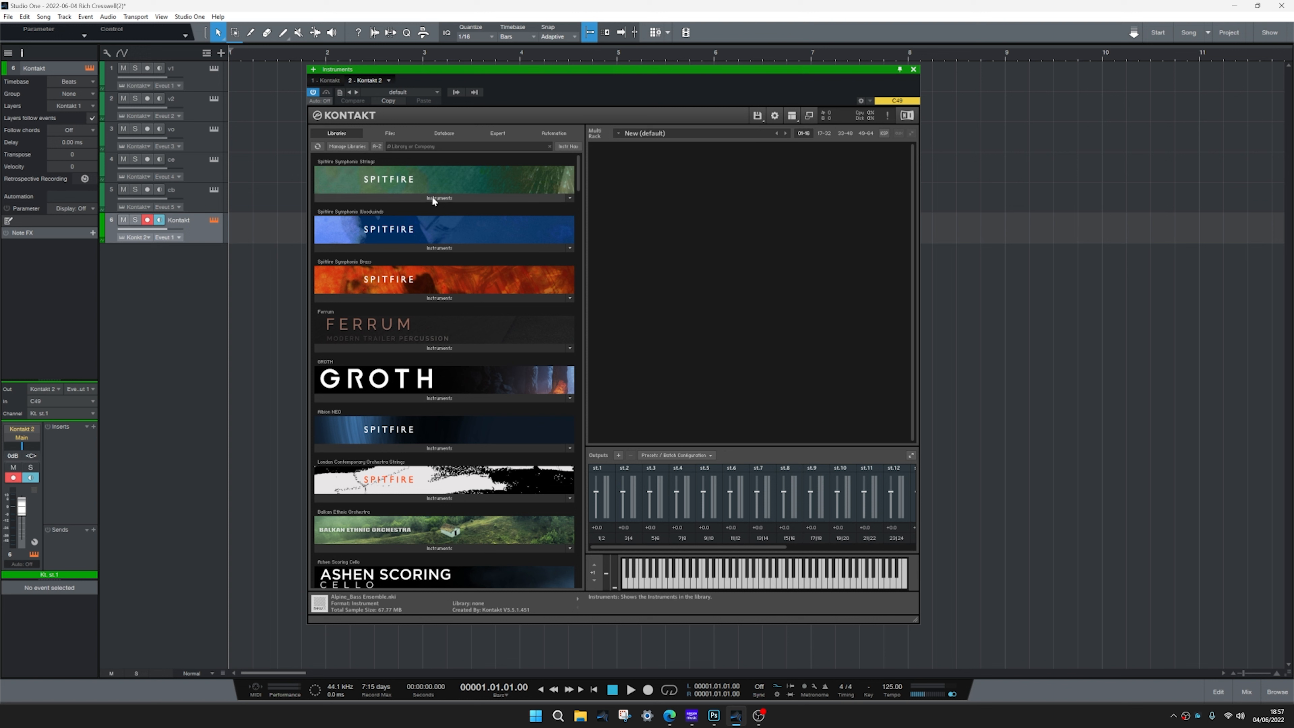
Load Black Eye, Bubbling Envy Pad and Caramel Dawn Pad Slow together from the Albion NEO library into the empty rack
{"action": "left_click", "coordinate": [423, 451]}
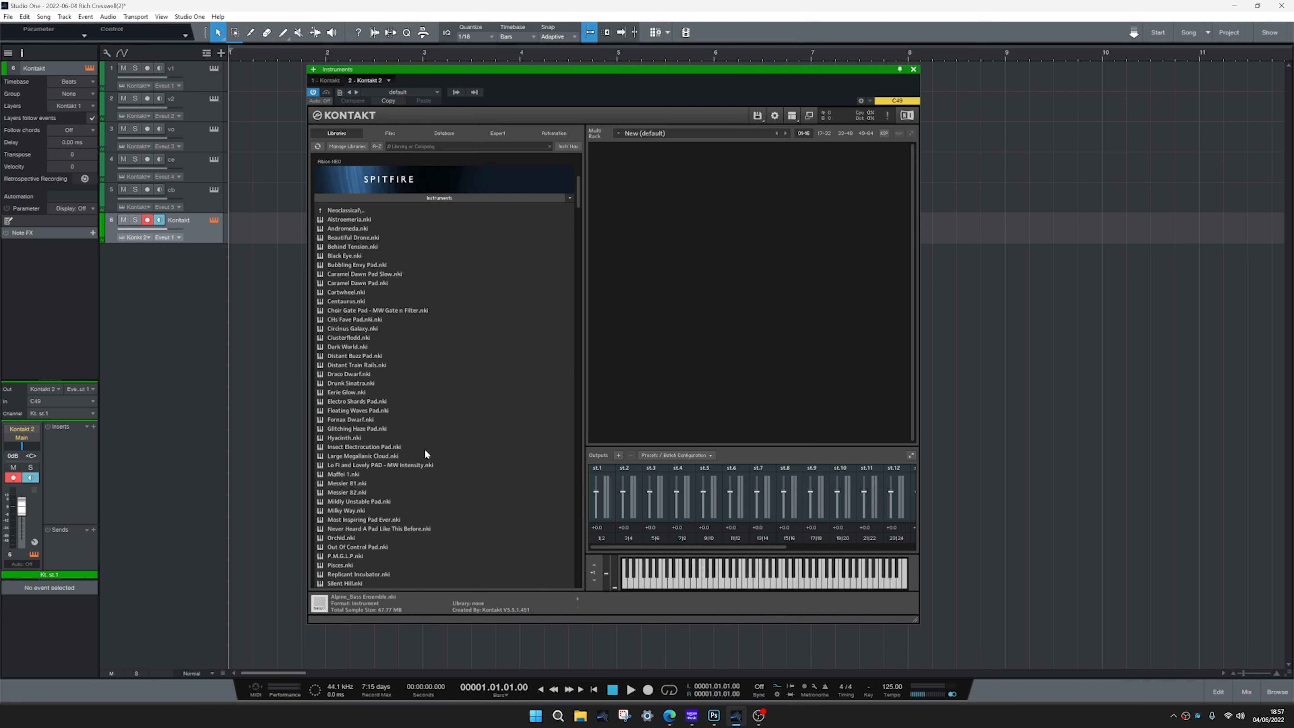
{"action": "scroll", "coordinate": [417, 378], "scroll_direction": "up", "scroll_amount": 2}
{"action": "left_click", "coordinate": [365, 332]}
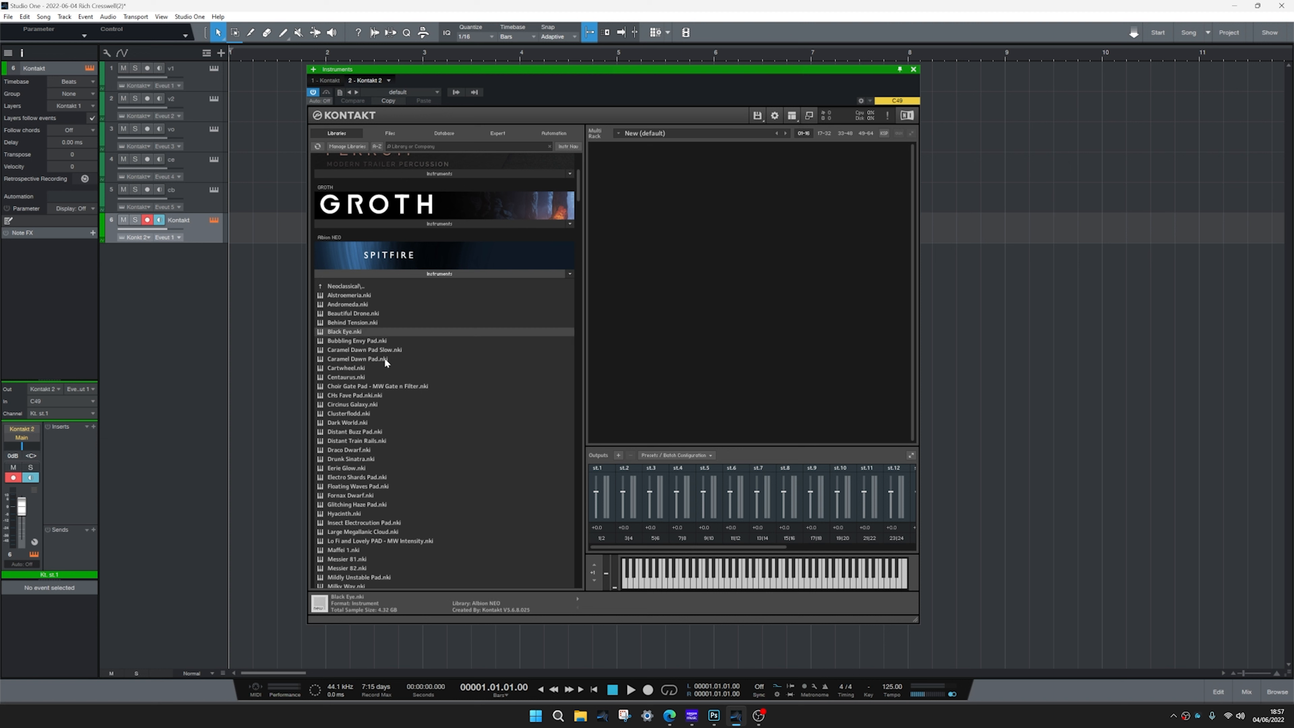
{"action": "left_click", "coordinate": [357, 350], "text": "shift"}
{"action": "left_click_drag", "start_coordinate": [379, 352], "coordinate": [700, 254]}
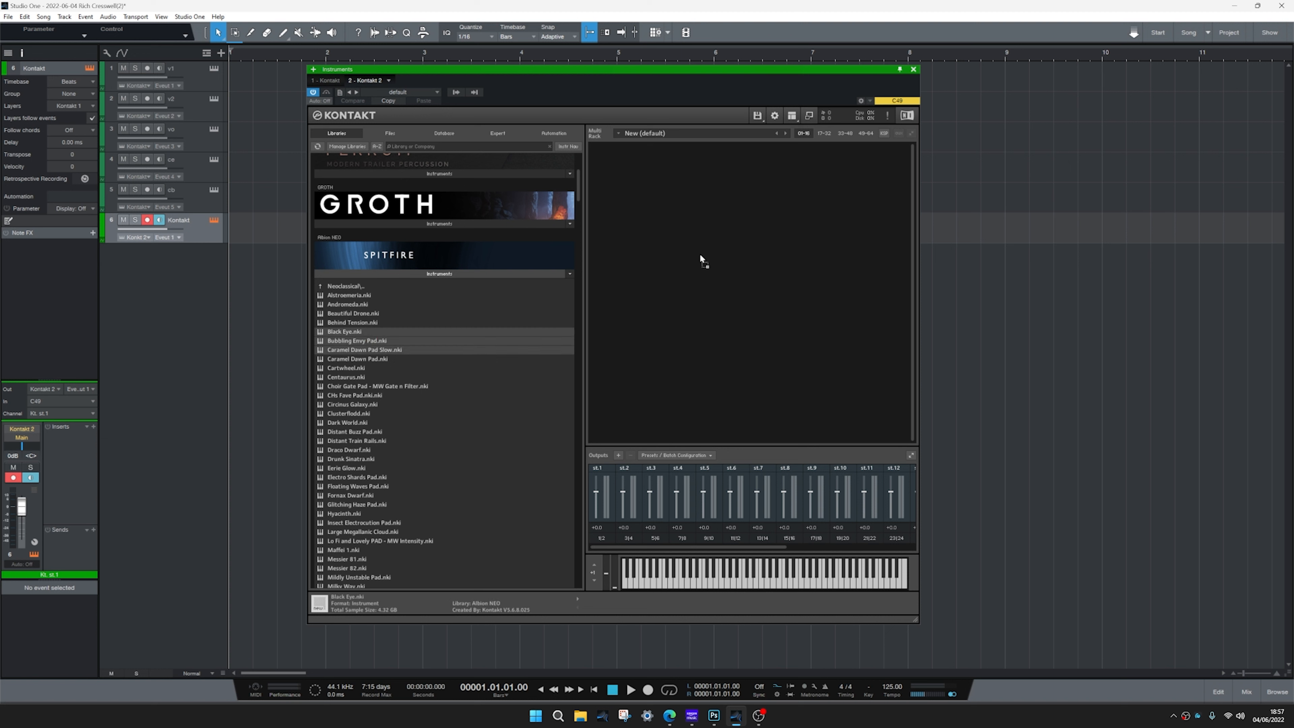
{"action": "left_click_drag", "start_coordinate": [700, 253], "coordinate": [699, 253]}
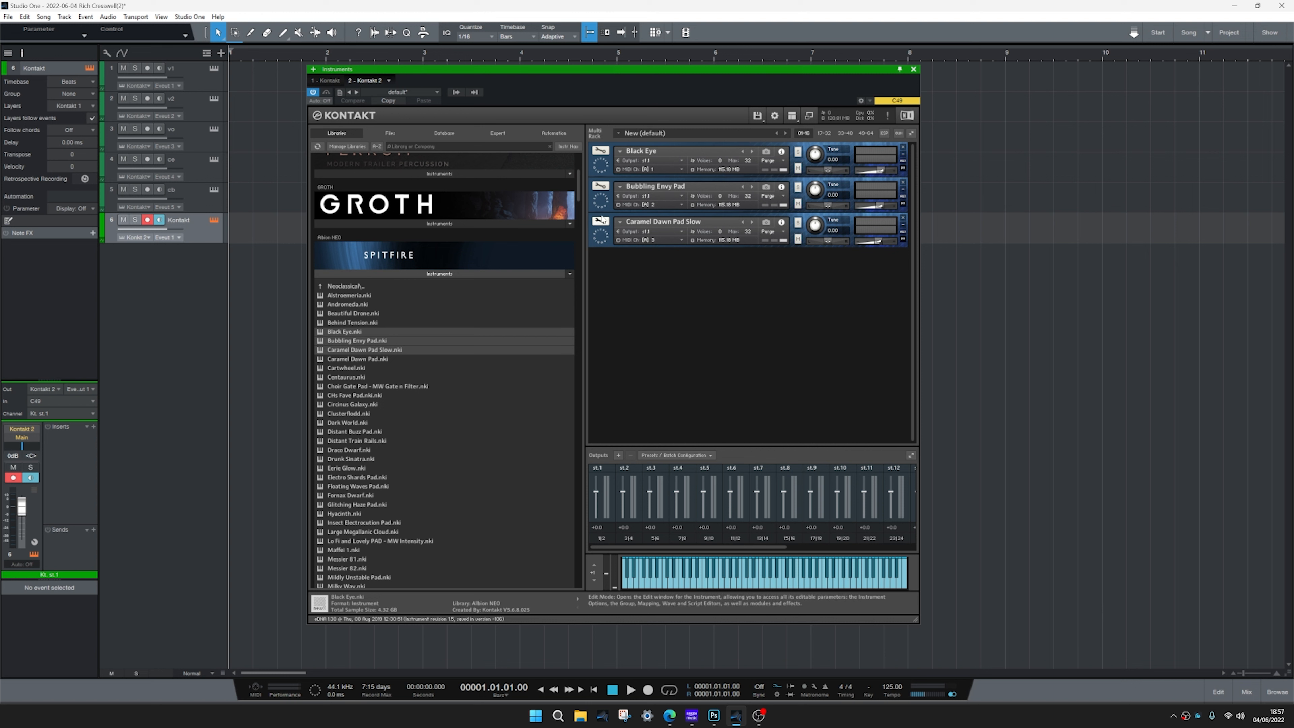
Set the MIDI channel of all three pad patches to omni
{"action": "left_click", "coordinate": [645, 170]}
{"action": "left_click", "coordinate": [657, 178]}
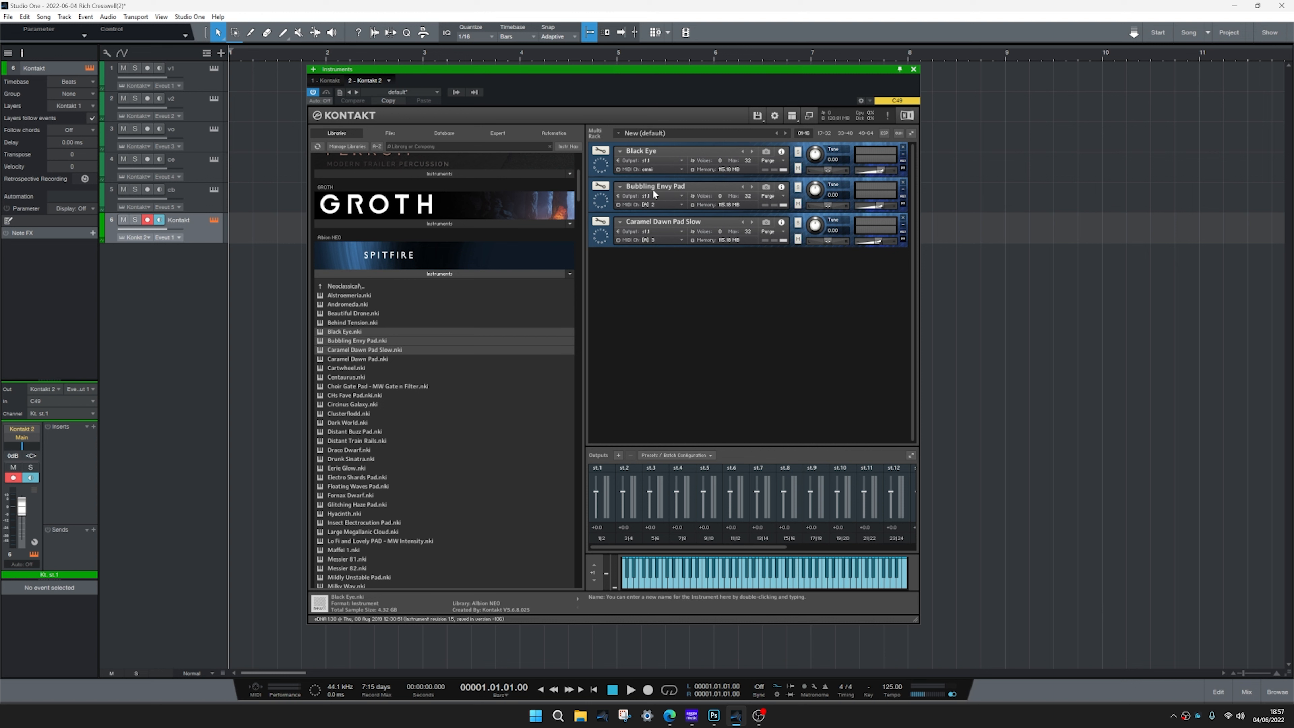
{"action": "left_click", "coordinate": [645, 204]}
{"action": "left_click", "coordinate": [657, 213]}
{"action": "left_click", "coordinate": [652, 240]}
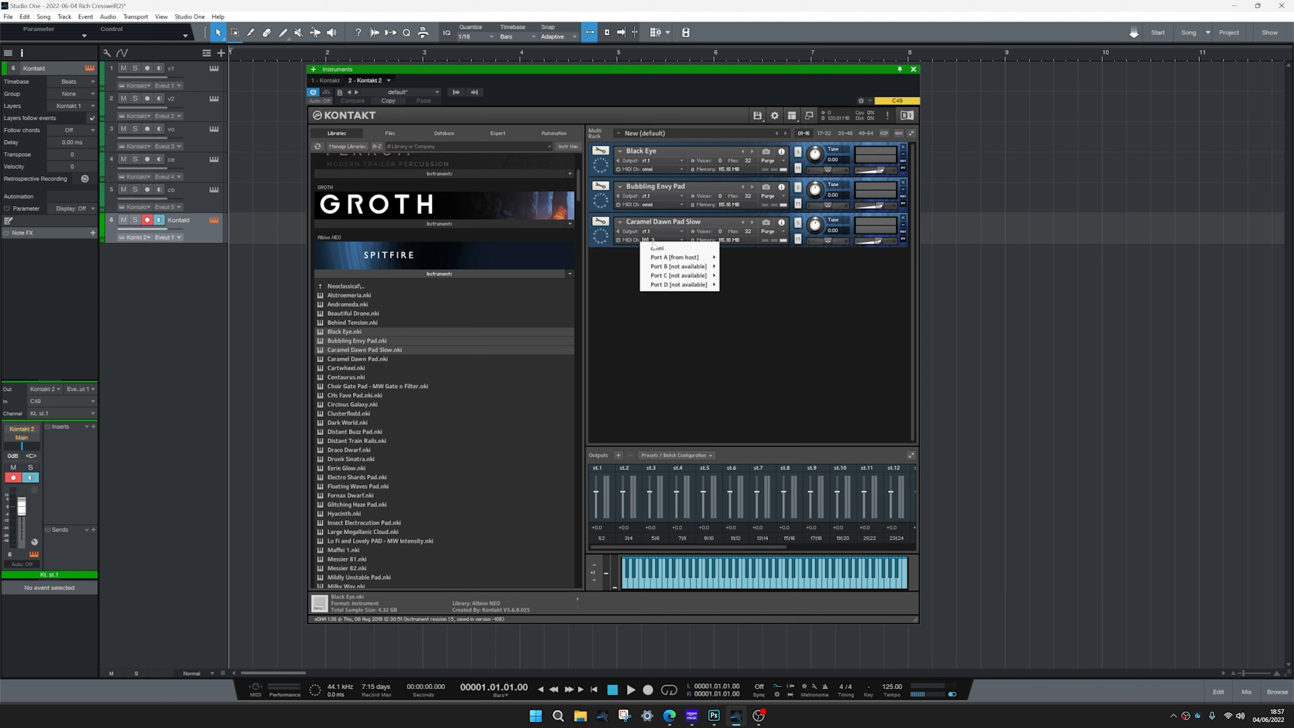
{"action": "left_click", "coordinate": [657, 249]}
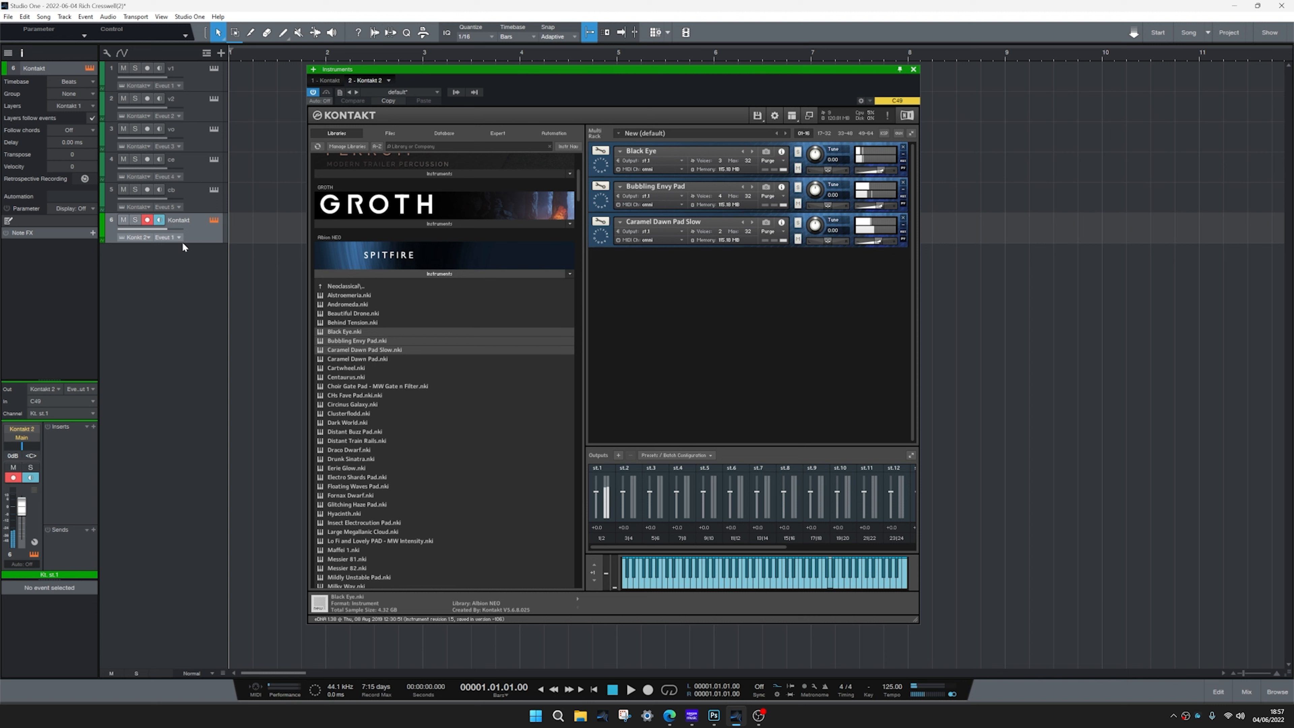
Colour the sixth track blue and show the mixer with the Kontakt window moved clear of its channels
{"action": "left_click", "coordinate": [100, 222]}
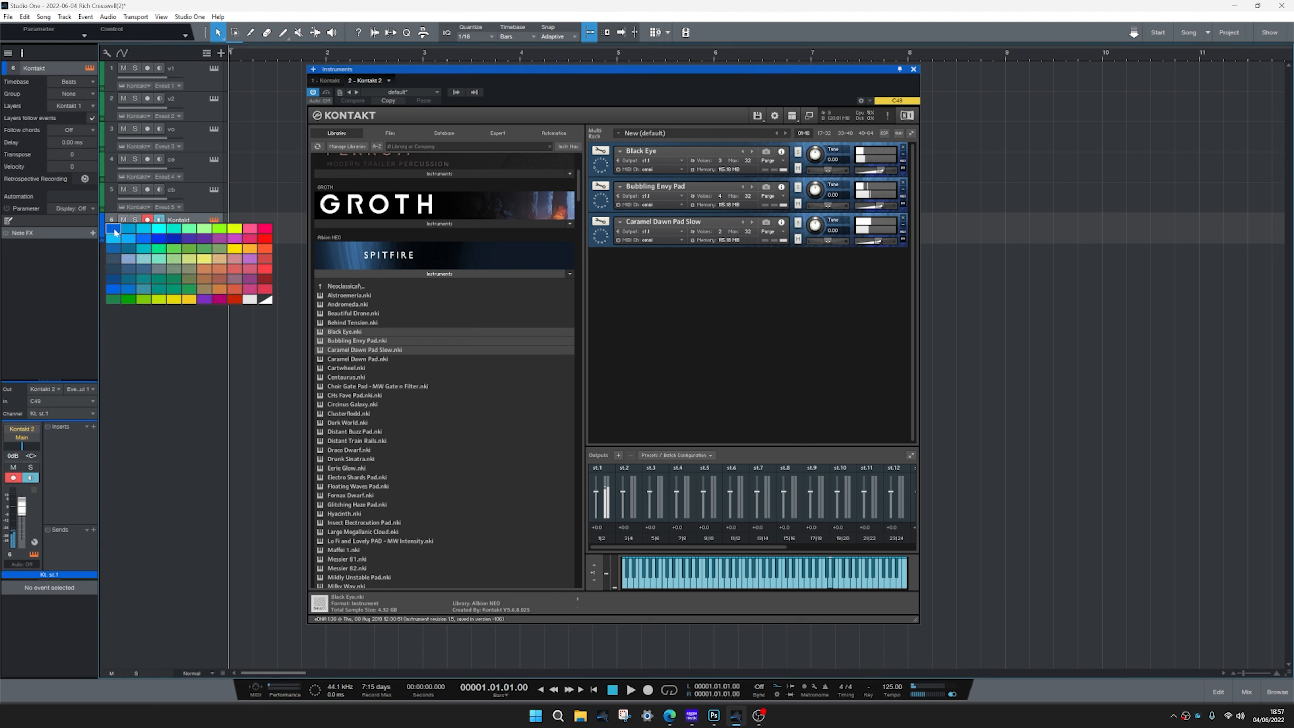
{"action": "left_click", "coordinate": [242, 266]}
{"action": "left_click", "coordinate": [1247, 692]}
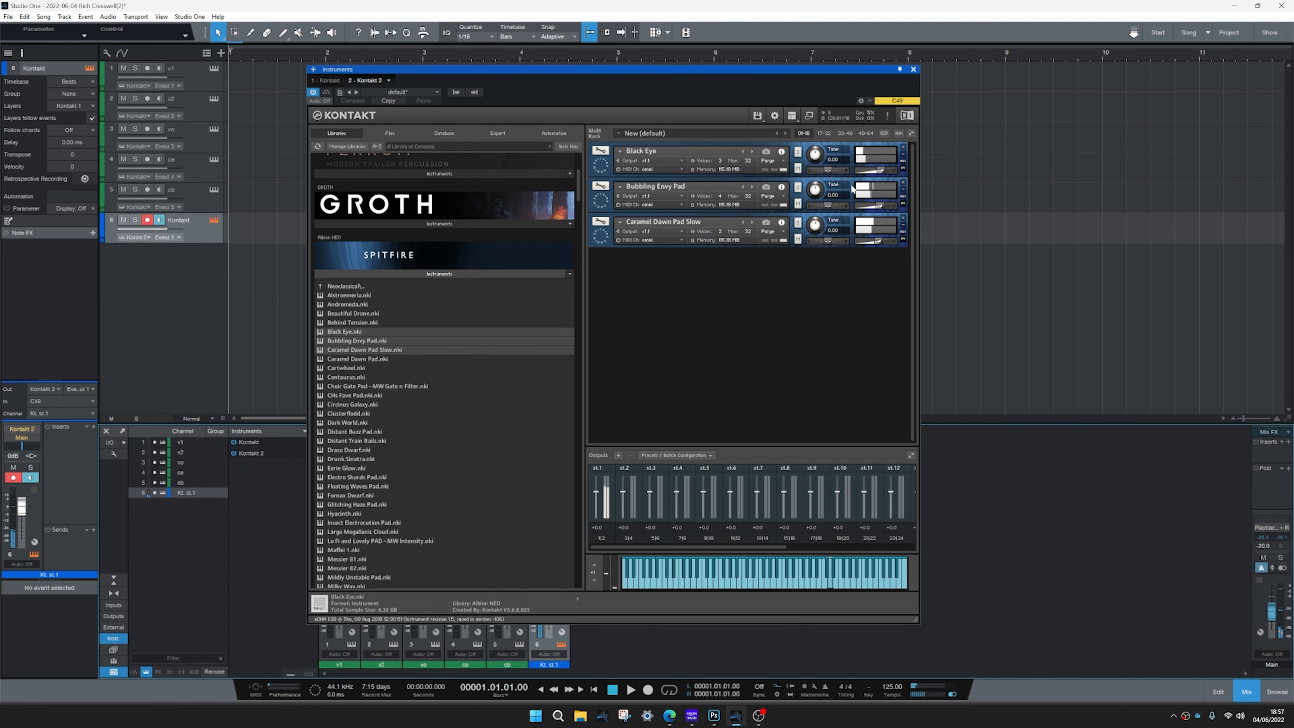
{"action": "left_click_drag", "start_coordinate": [698, 70], "coordinate": [1009, 87]}
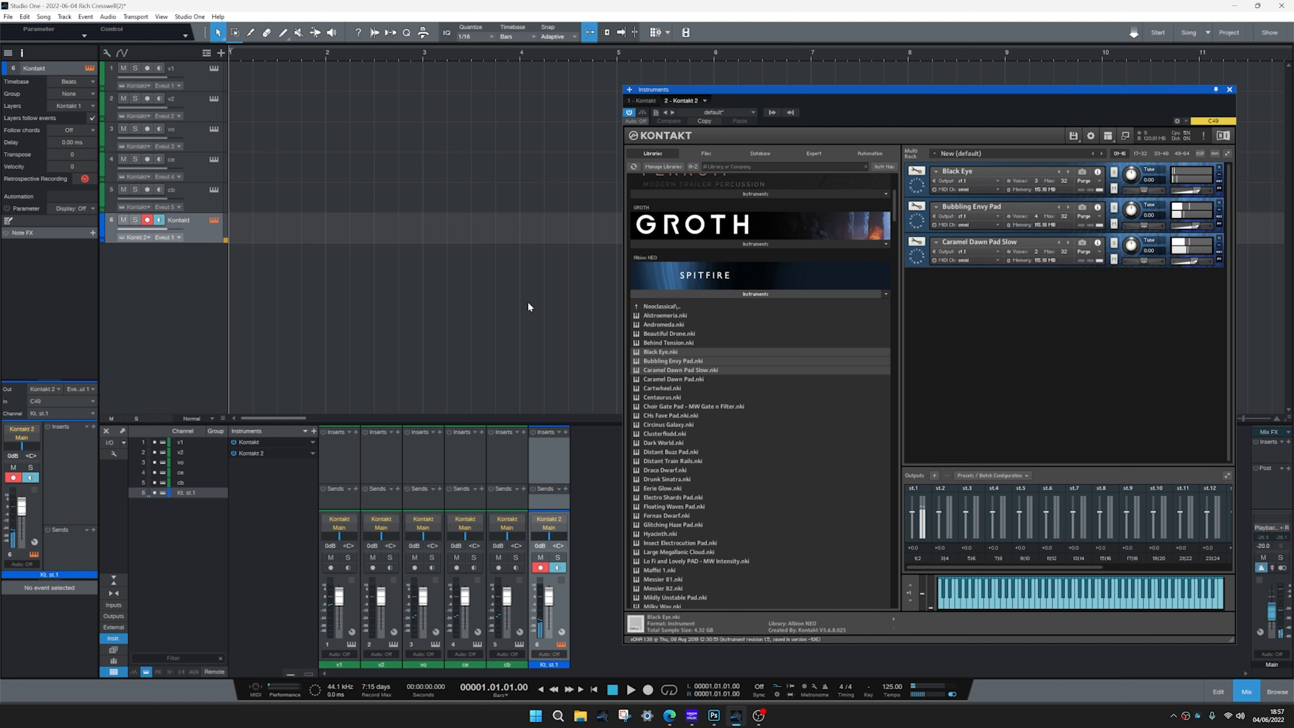
Rename the sixth track O.Pads and mute the Caramel Dawn Pad Slow patch in its Kontakt rack
{"action": "double_click", "coordinate": [174, 225]}
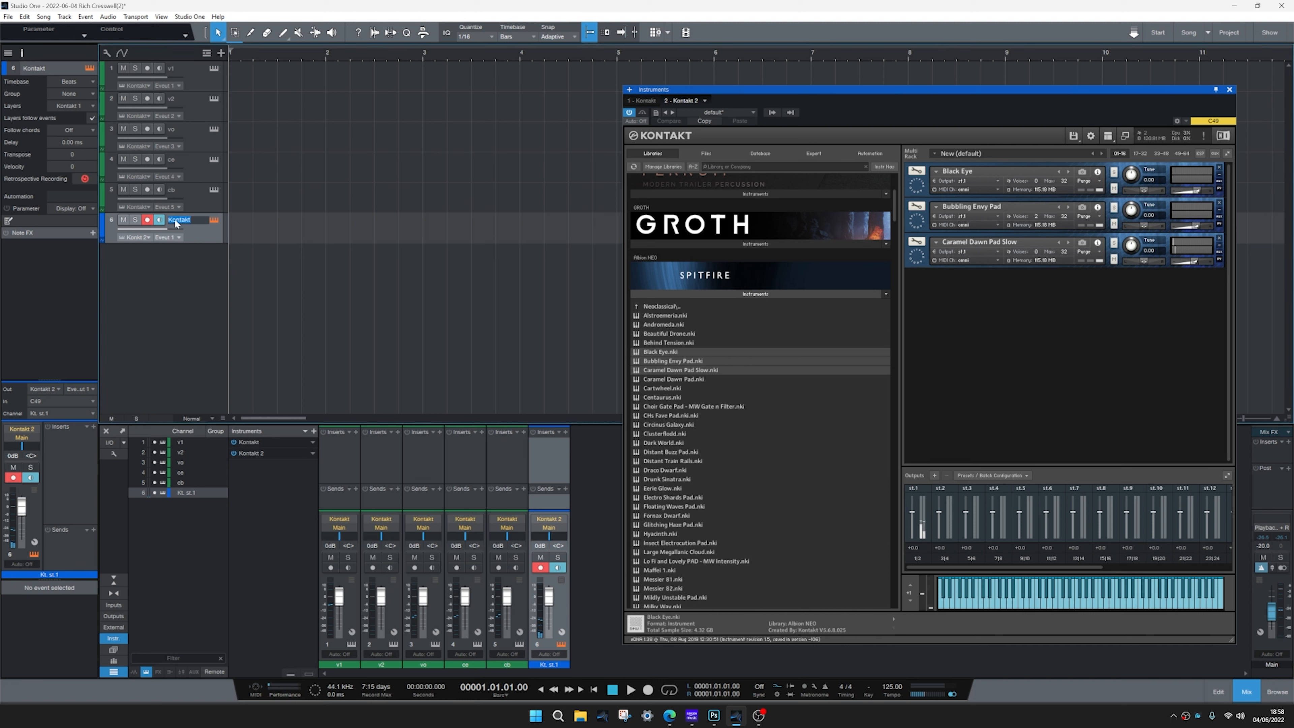
{"action": "type", "text": "Pads"}
{"action": "key", "text": "Return"}
{"action": "left_click_drag", "start_coordinate": [846, 112], "coordinate": [844, 93]}
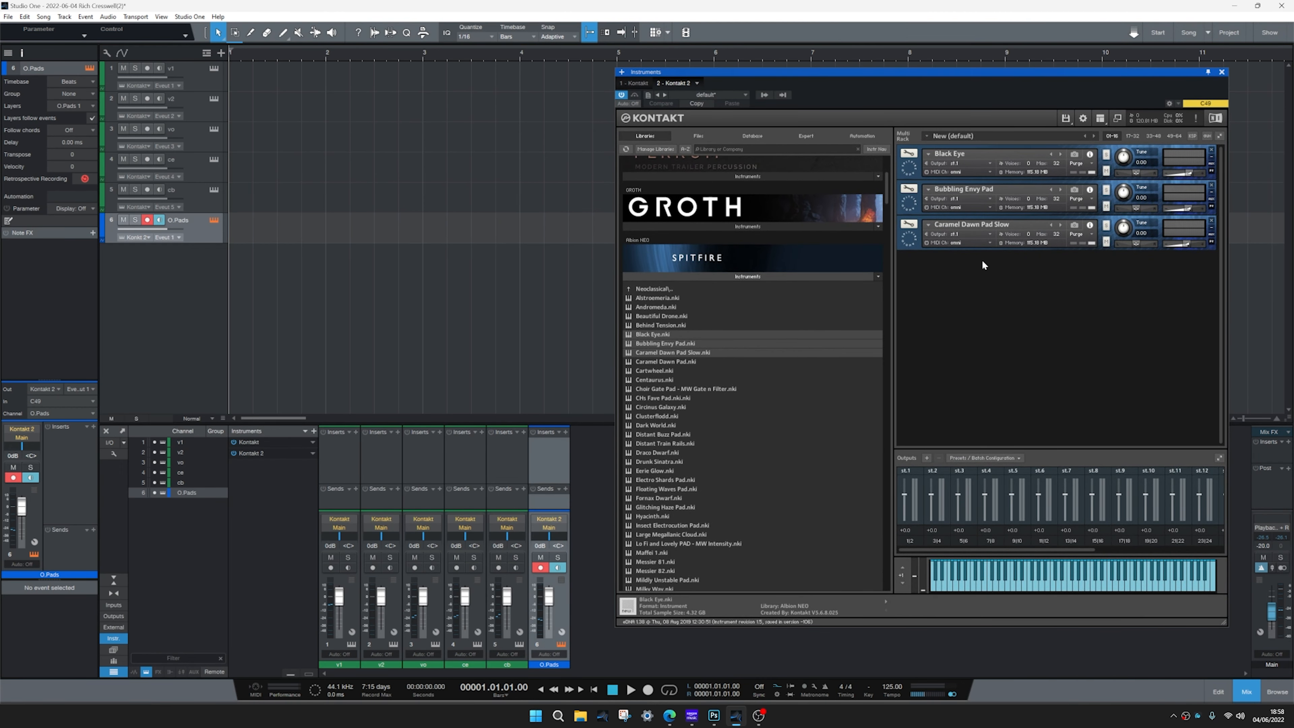
{"action": "left_click", "coordinate": [1106, 243]}
Disable the O.Pads track, then open its instrument window to check its state and close it
{"action": "right_click", "coordinate": [217, 236]}
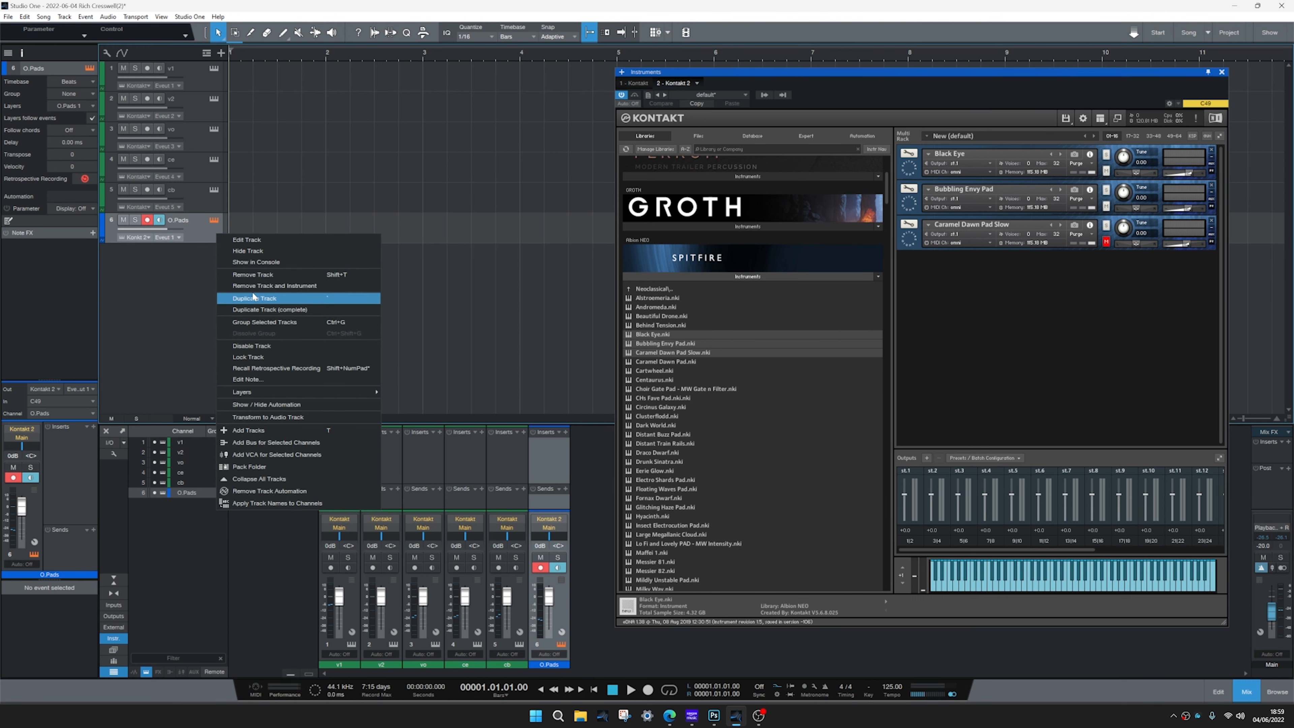
{"action": "left_click", "coordinate": [264, 350]}
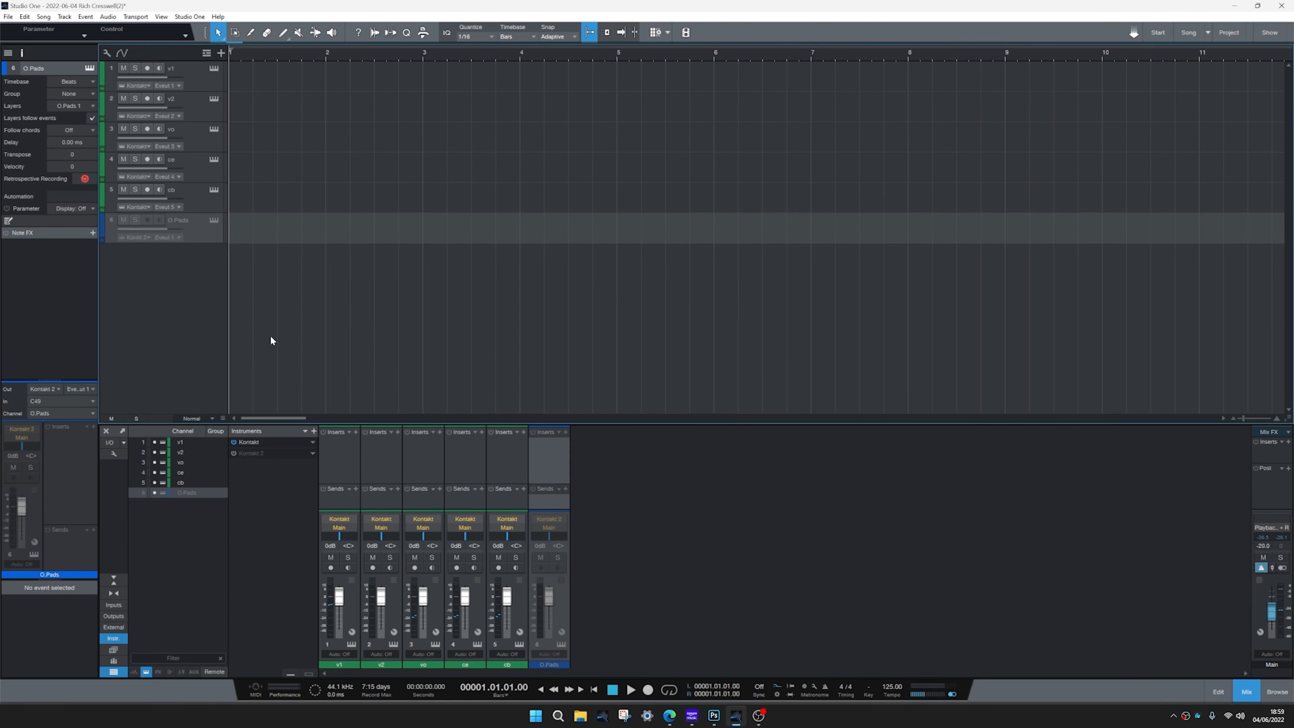
{"action": "left_click", "coordinate": [215, 221]}
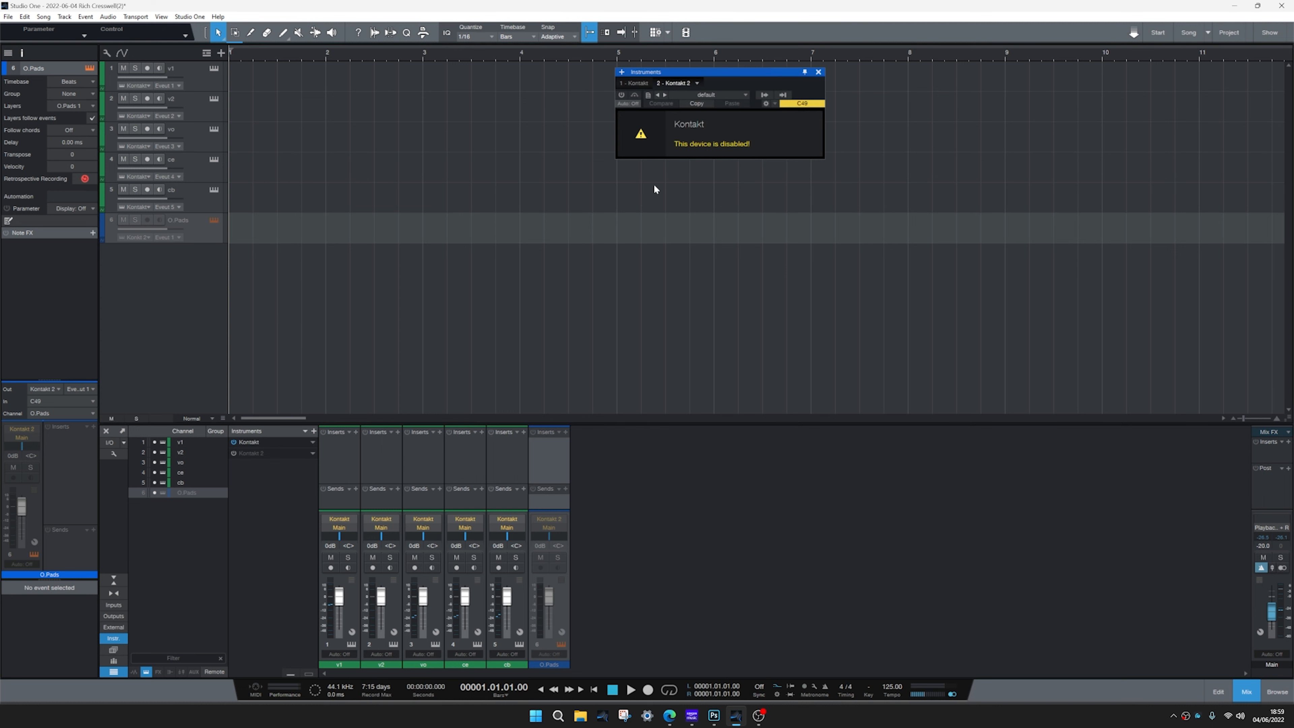
{"action": "left_click_drag", "start_coordinate": [778, 84], "coordinate": [581, 190]}
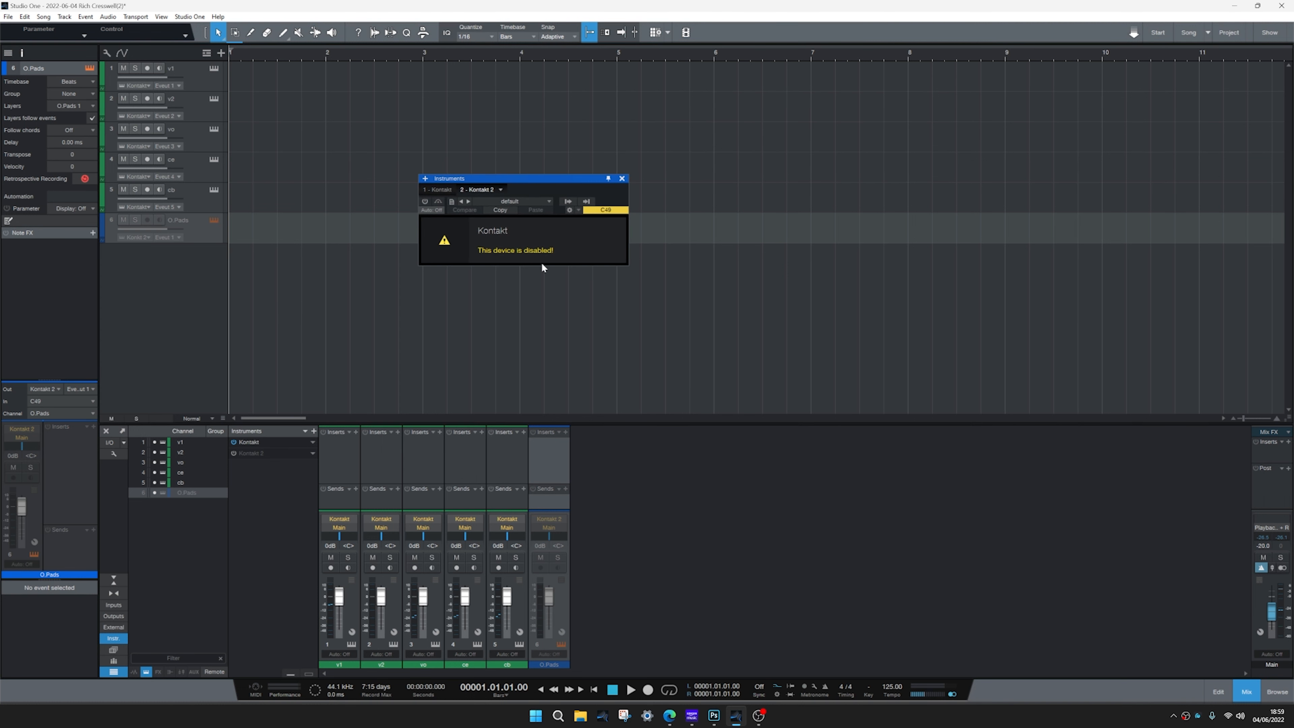
{"action": "left_click", "coordinate": [621, 178]}
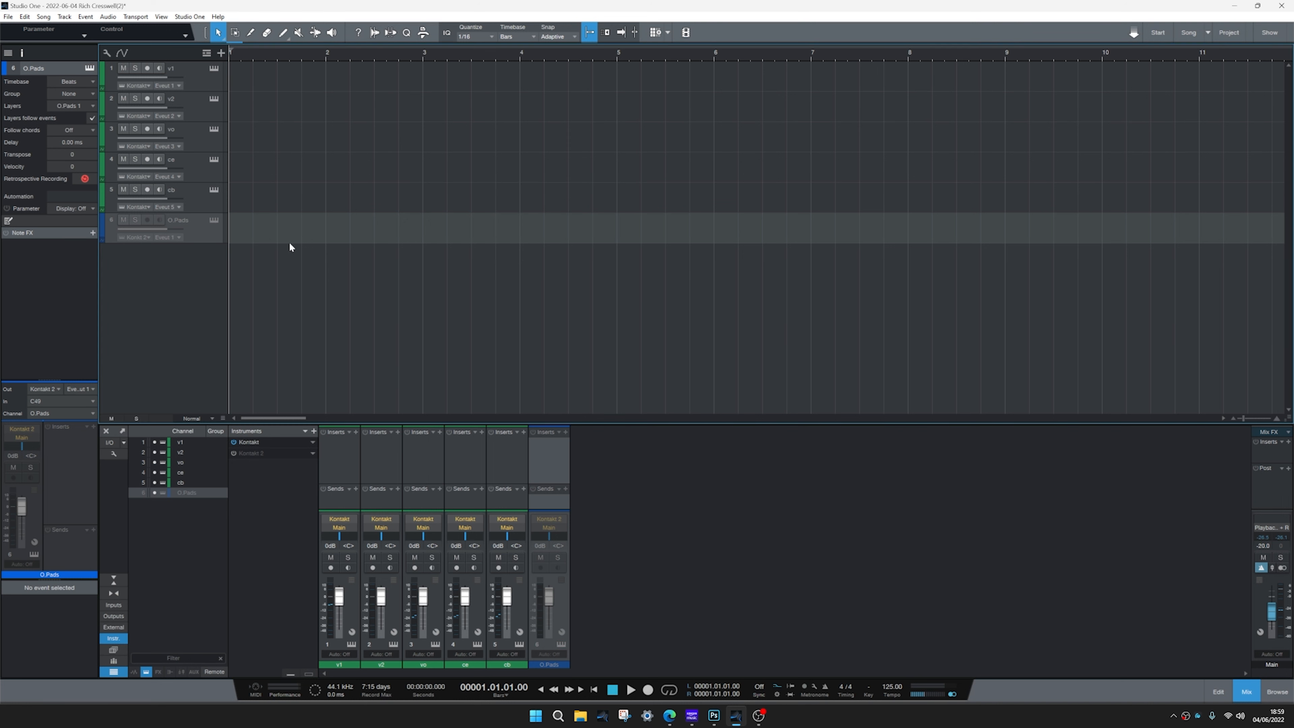
Enable the O.Pads track again, then open its Kontakt window to check the loaded patches and close it
{"action": "right_click", "coordinate": [213, 239]}
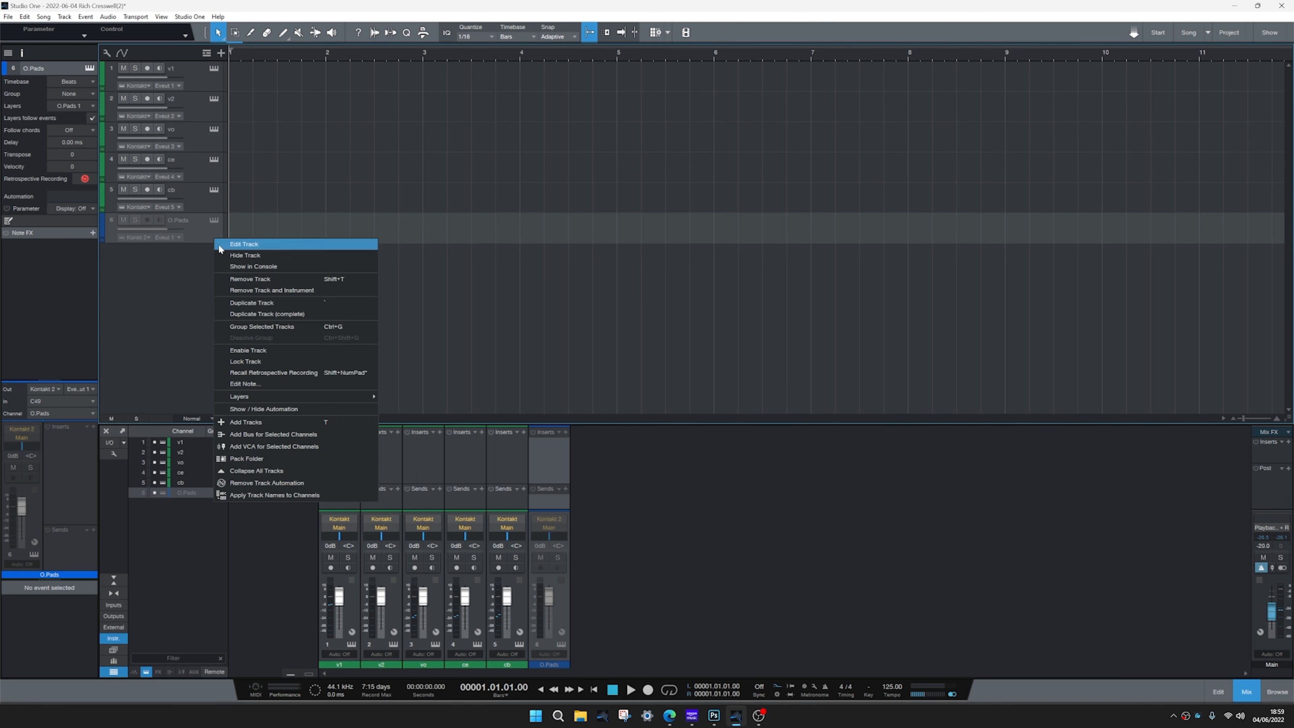
{"action": "left_click", "coordinate": [269, 348]}
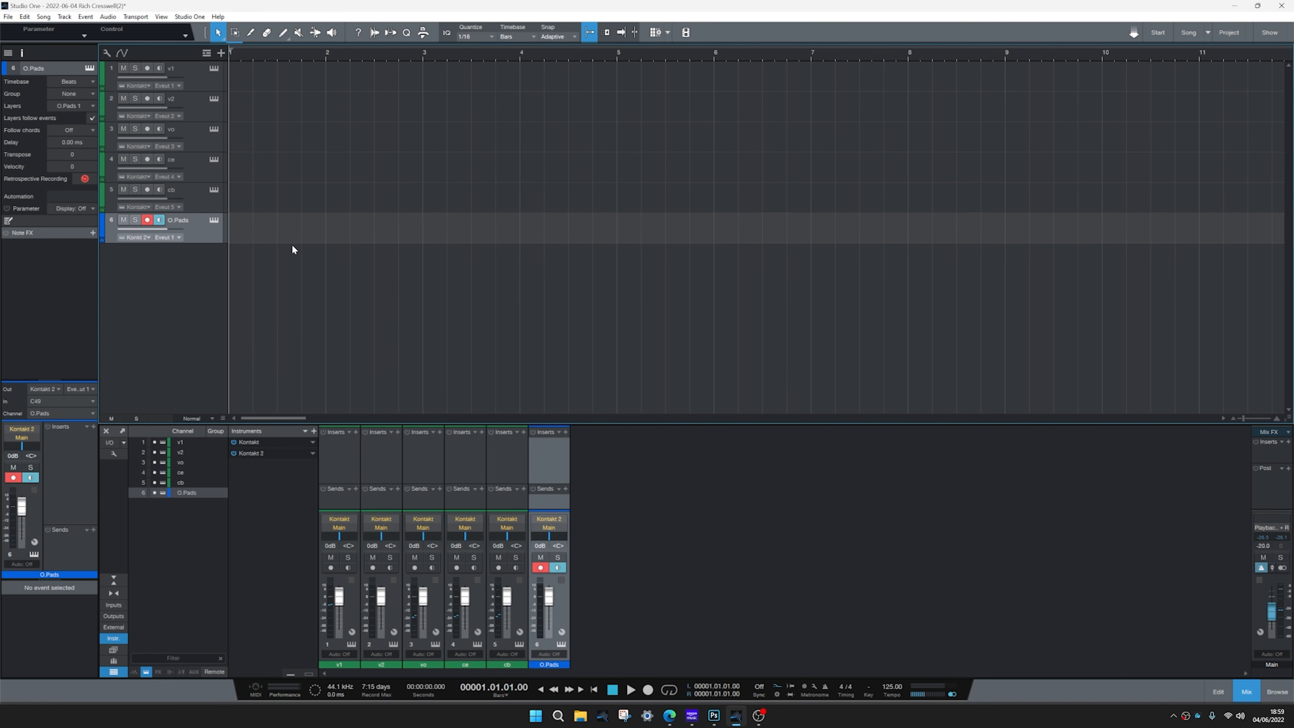
{"action": "left_click", "coordinate": [214, 220]}
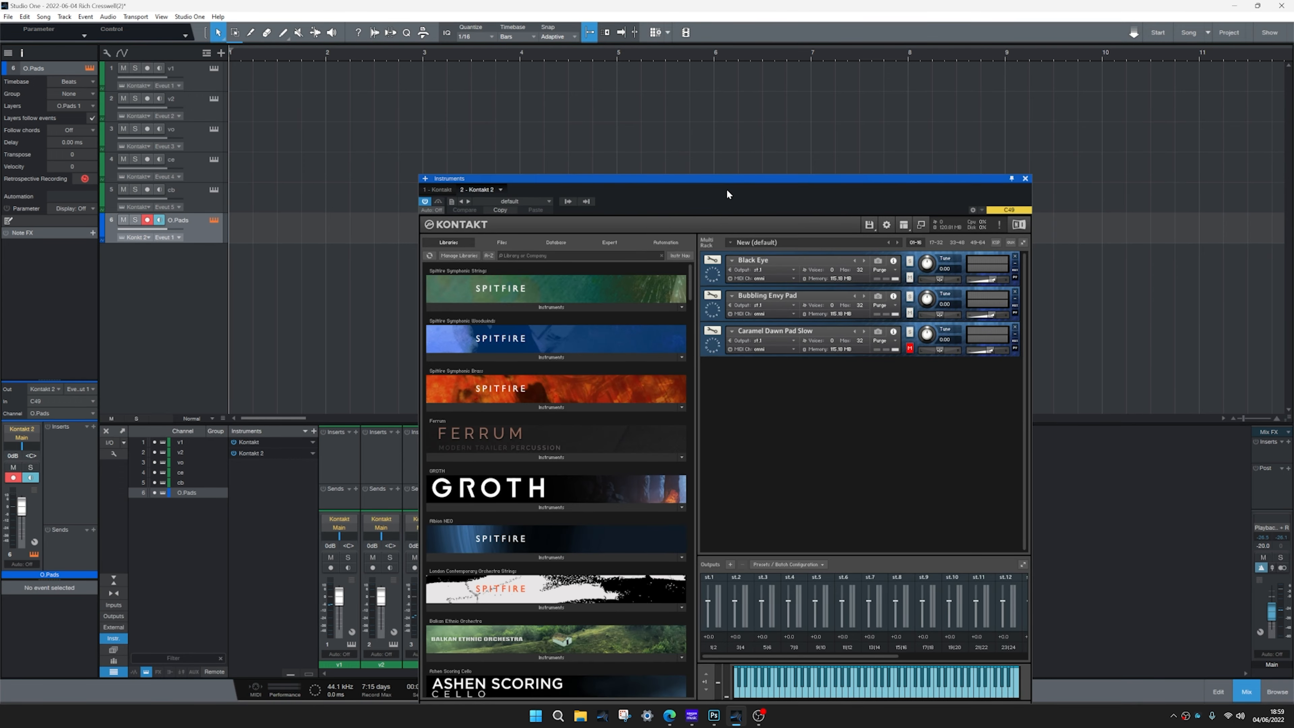
{"action": "left_click_drag", "start_coordinate": [811, 175], "coordinate": [784, 119]}
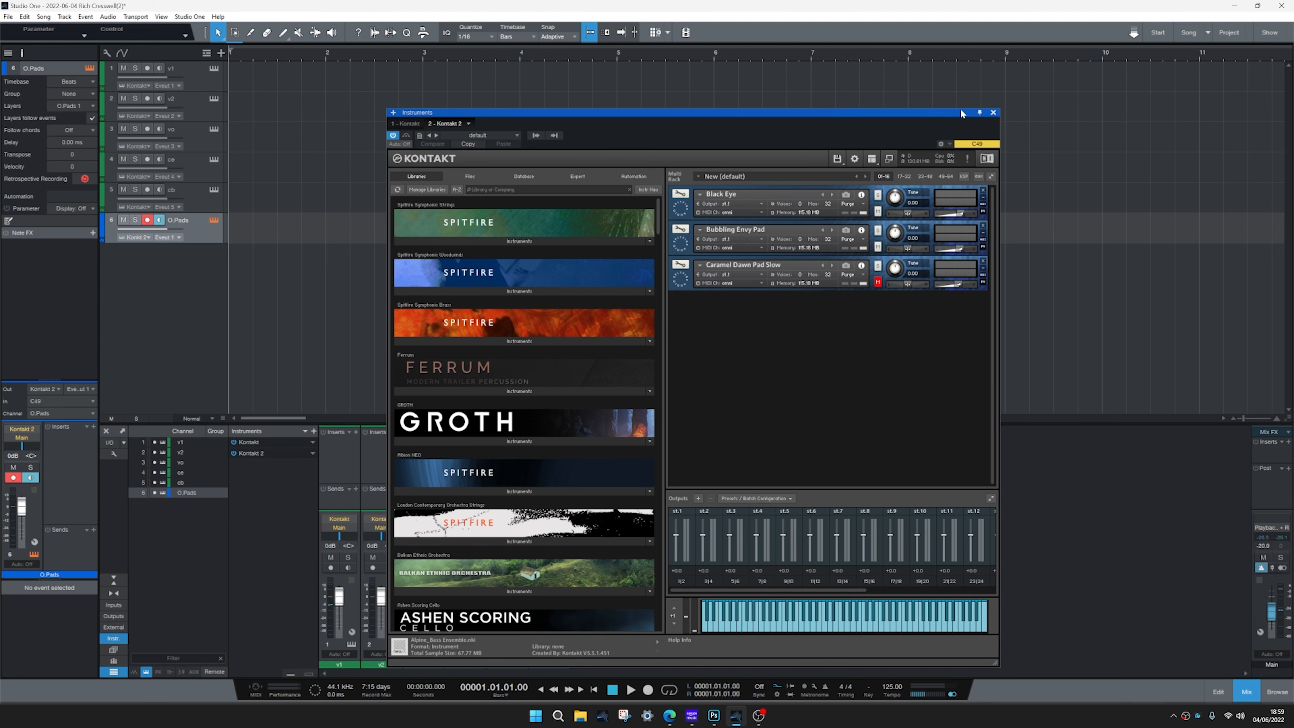
{"action": "left_click", "coordinate": [993, 114]}
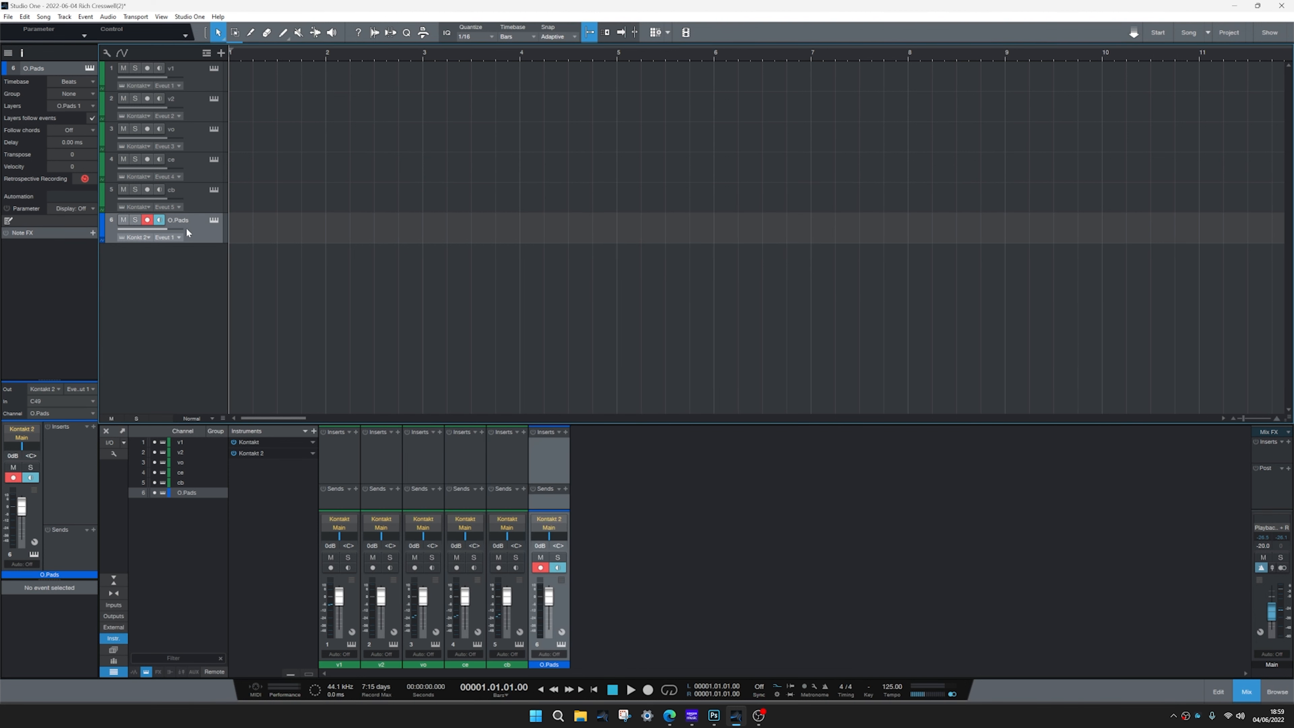
Select all six tracks from O.Pads up to v1 and disable them together
{"action": "left_click", "coordinate": [198, 88]}
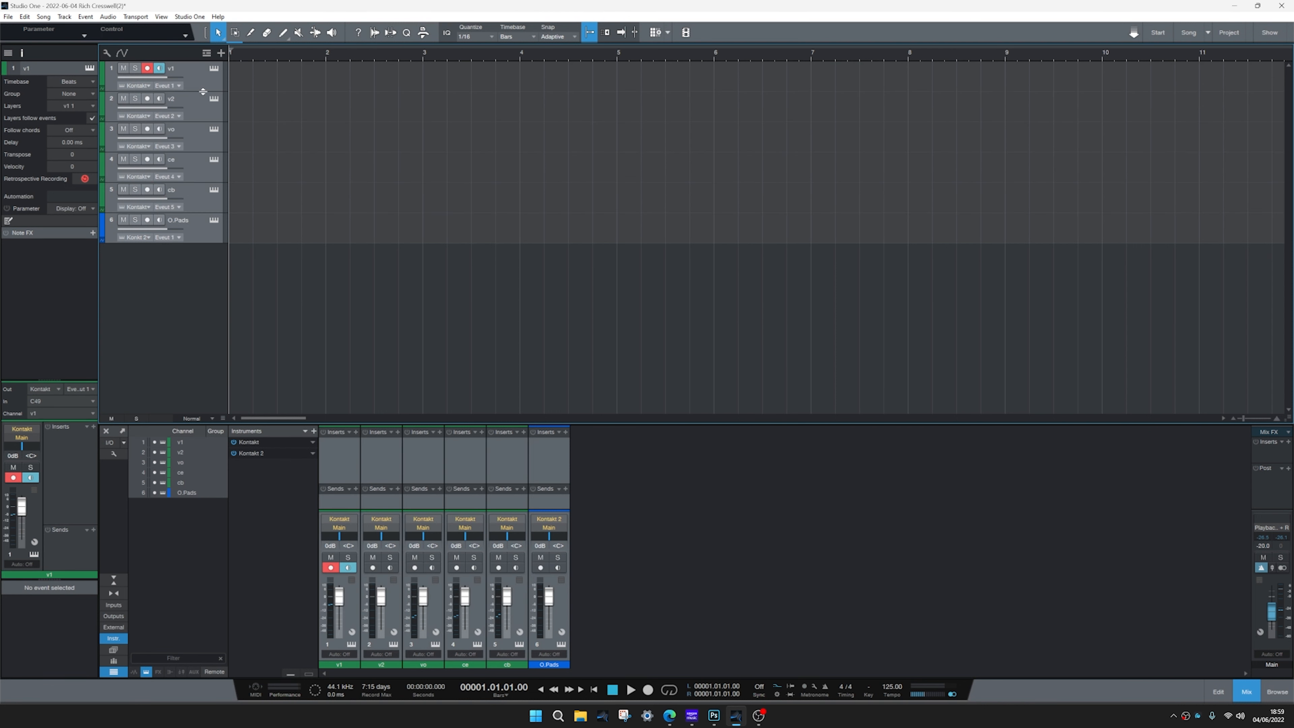
{"action": "right_click", "coordinate": [202, 84]}
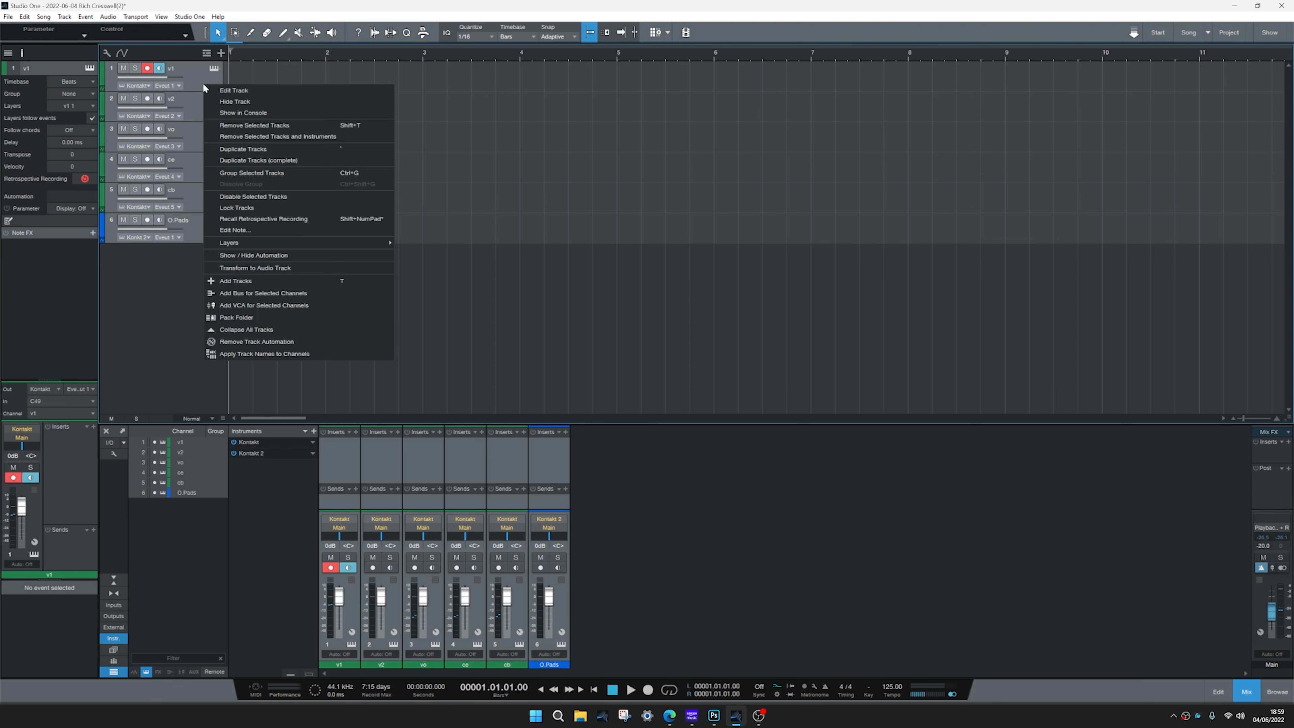
{"action": "left_click", "coordinate": [274, 197]}
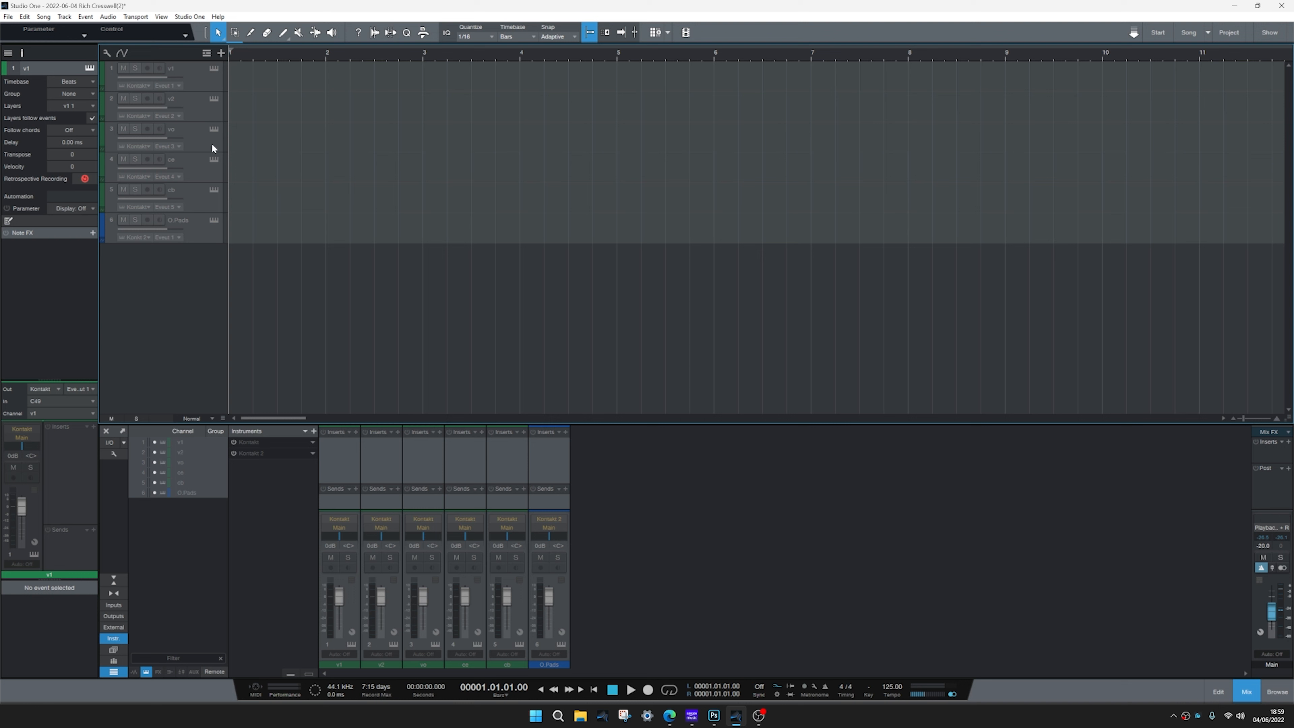
Save the song with its disabled tracks as a template titled 1.1 Template
{"action": "left_click", "coordinate": [7, 17]}
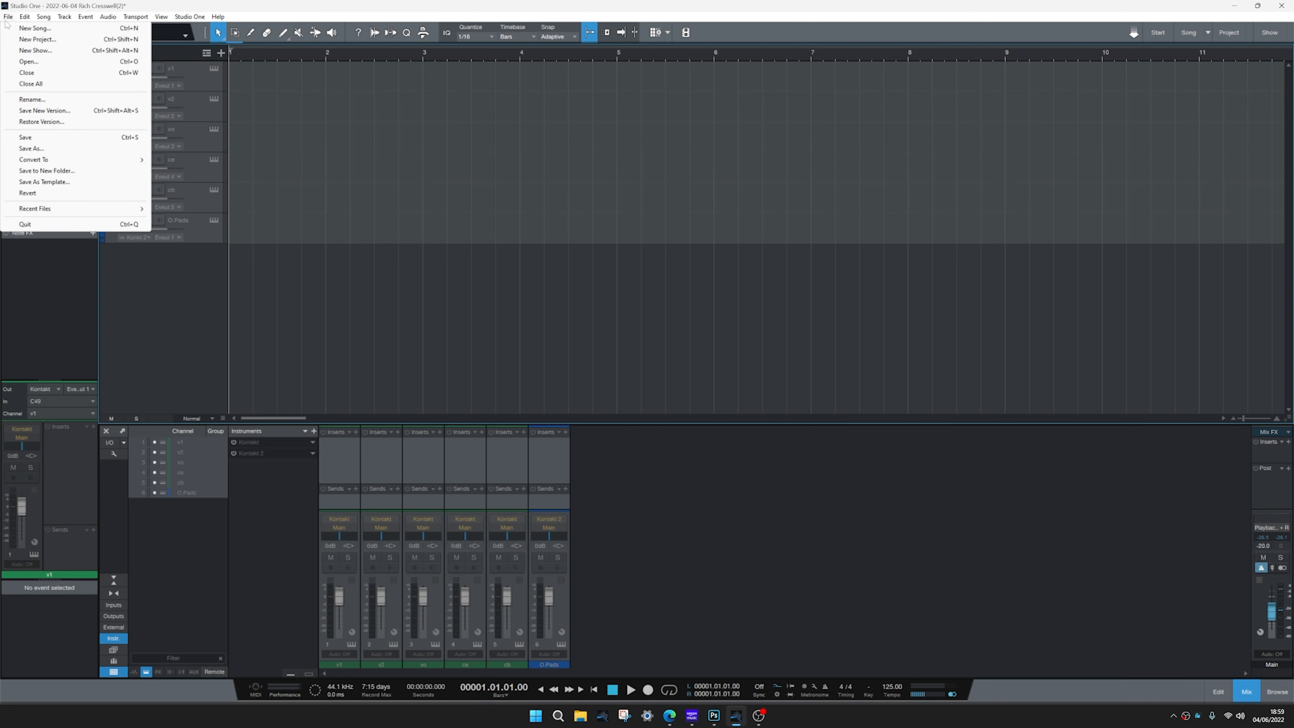
{"action": "left_click", "coordinate": [45, 182]}
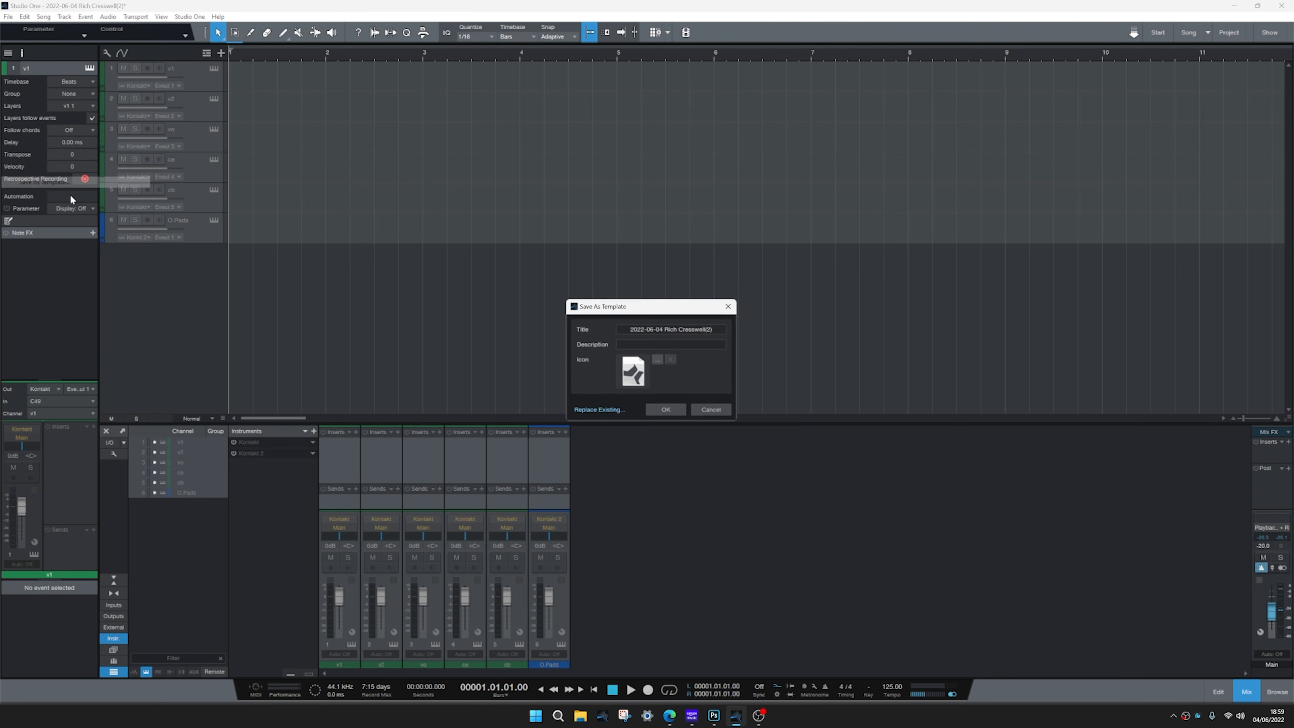
{"action": "left_click", "coordinate": [697, 331]}
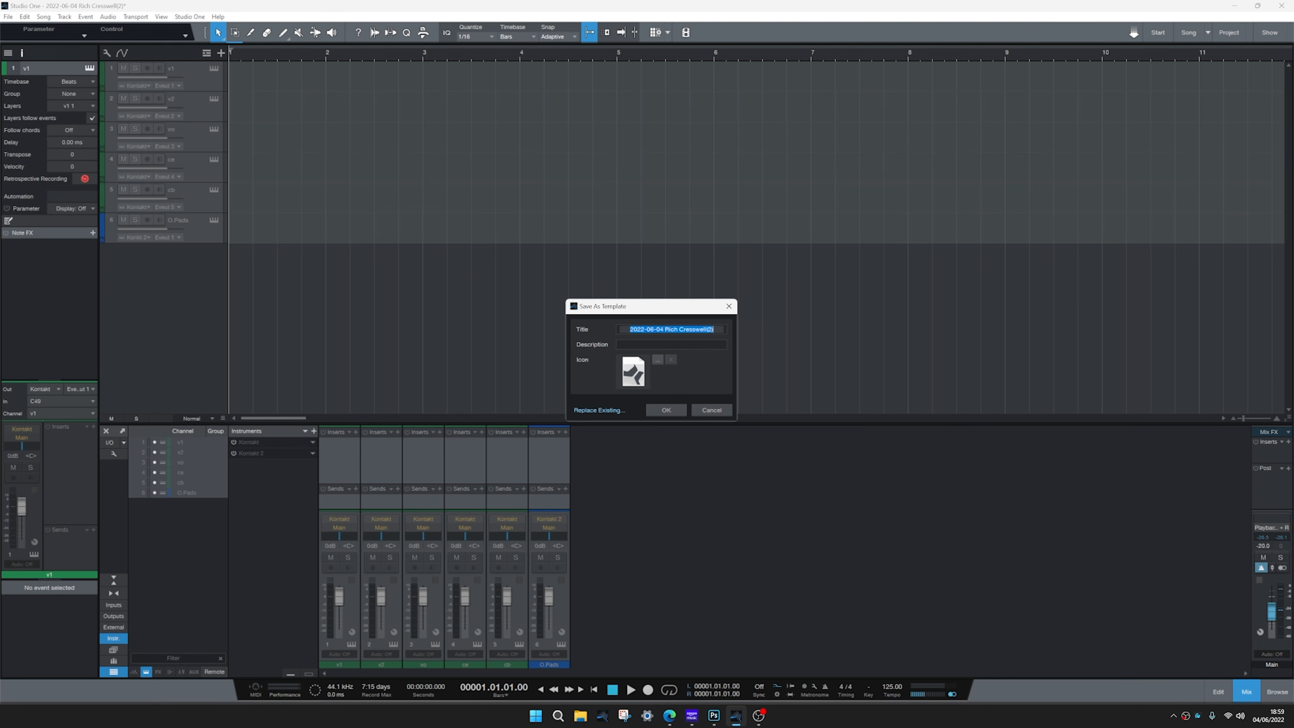
{"action": "key", "text": "BackSpace"}
{"action": "type", "text": "1.1 "}
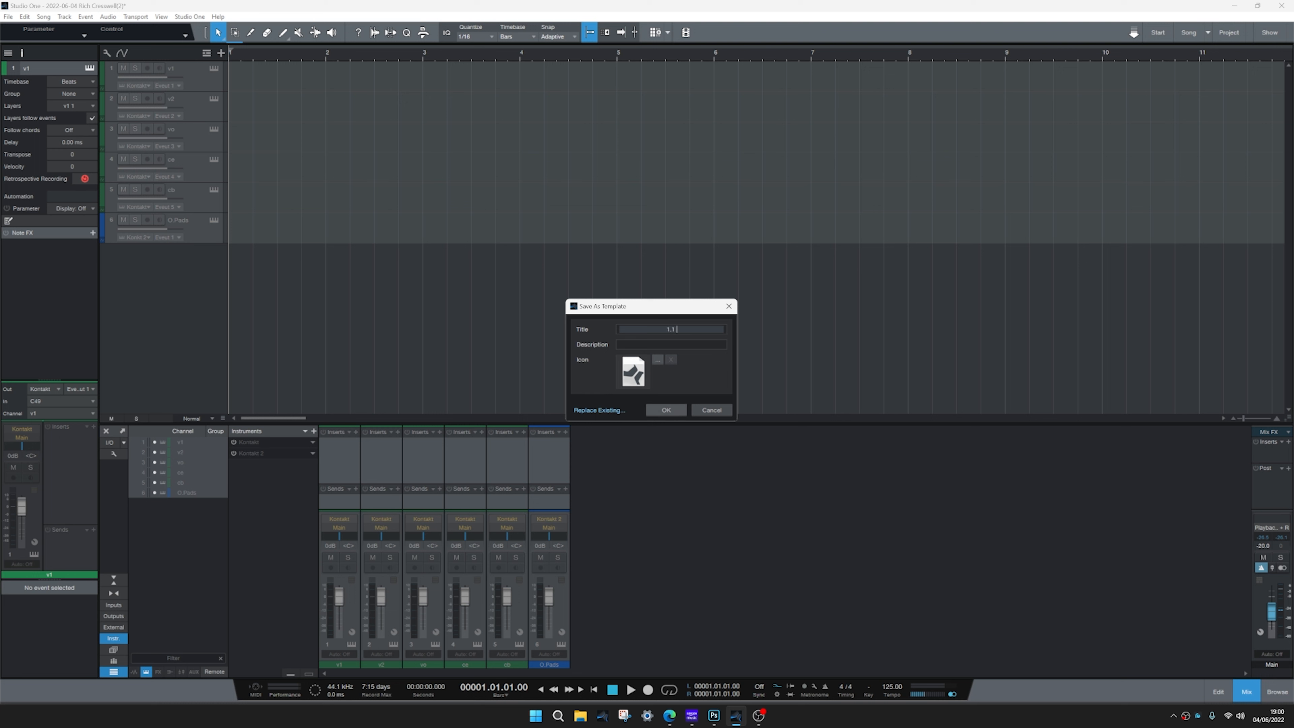
{"action": "type", "text": "Template"}
{"action": "left_click", "coordinate": [669, 410]}
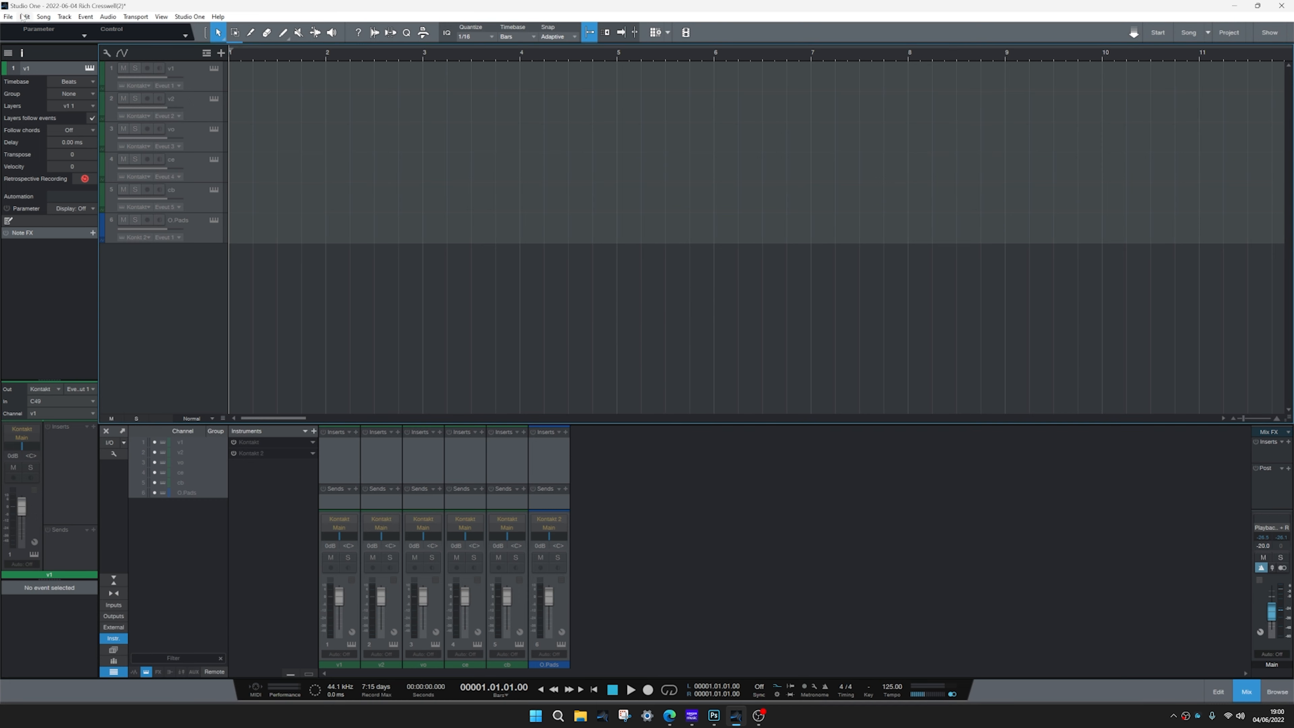
Create a new song from the user template 1.1 Template
{"action": "left_click", "coordinate": [8, 16]}
{"action": "left_click", "coordinate": [17, 30]}
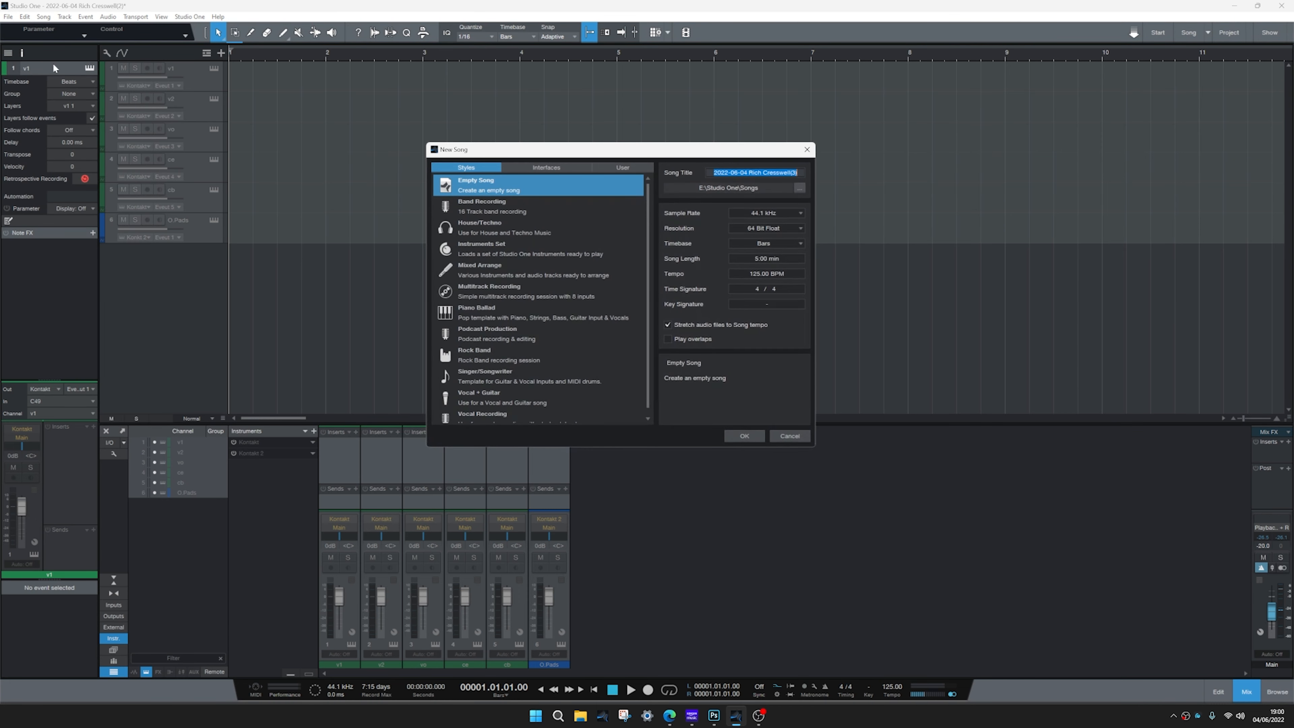
{"action": "left_click", "coordinate": [613, 168]}
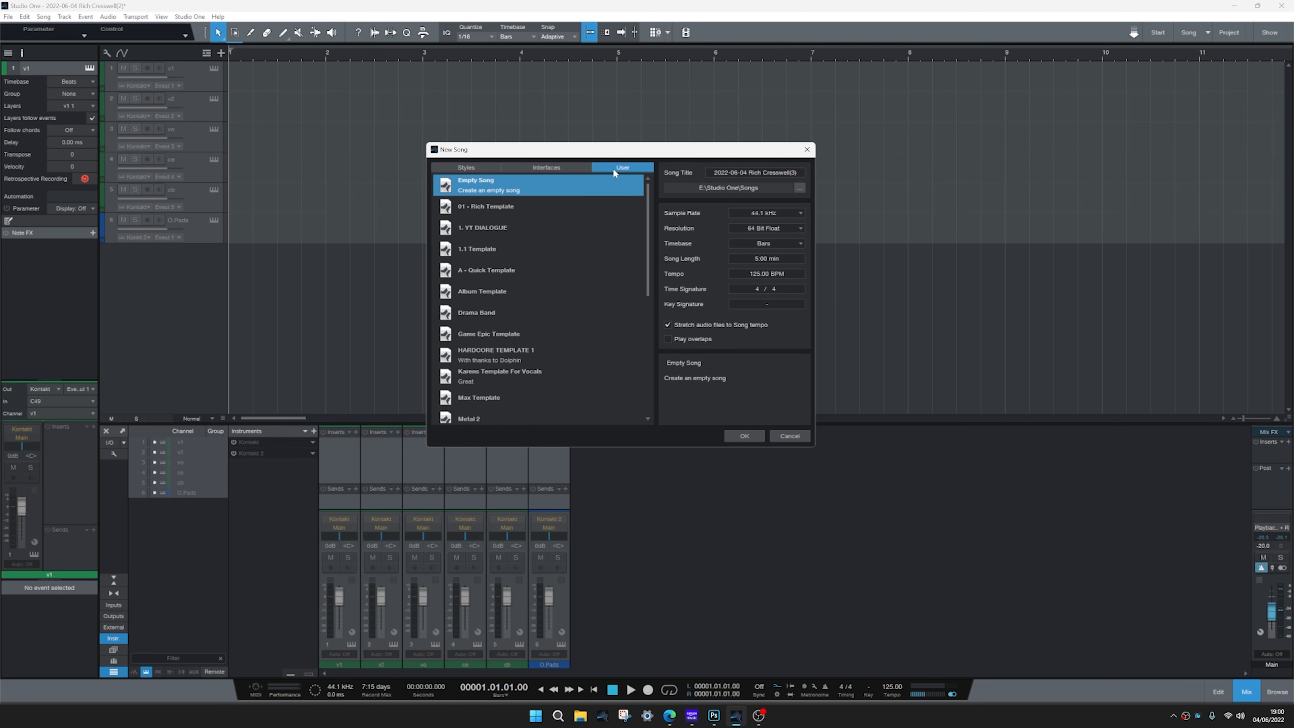
{"action": "left_click", "coordinate": [508, 250]}
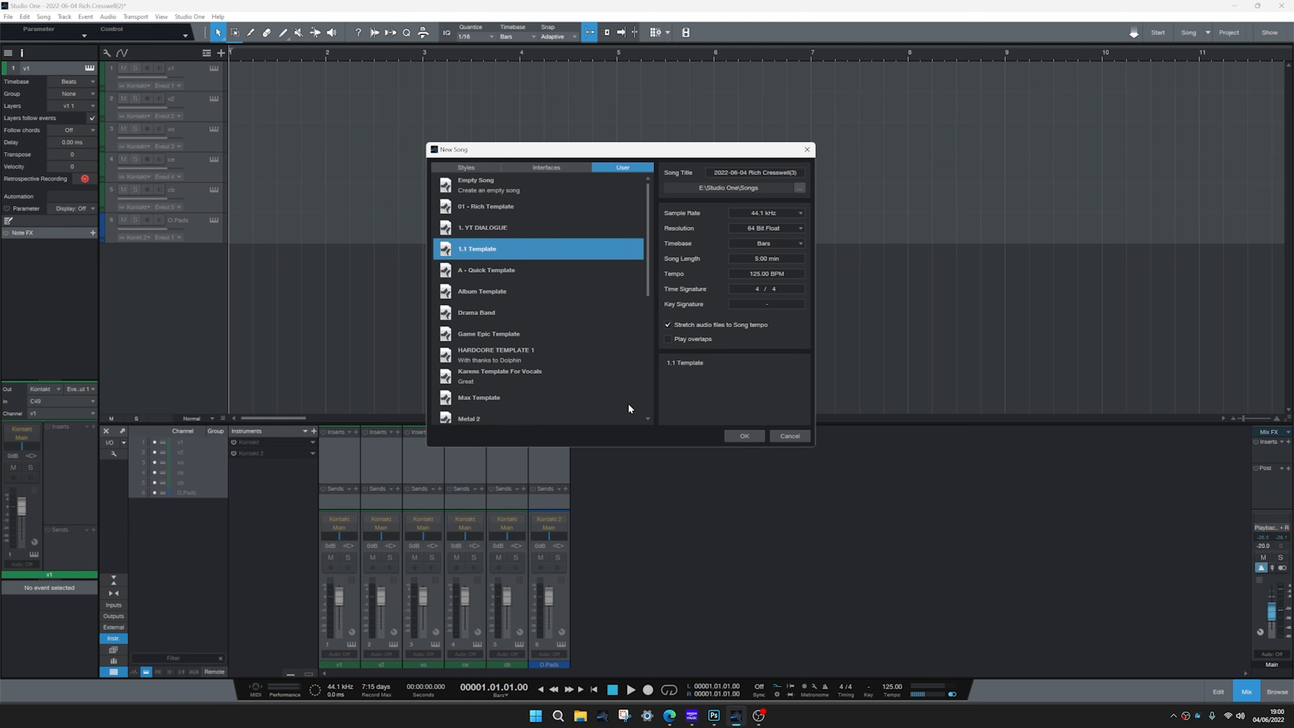
{"action": "left_click", "coordinate": [757, 436]}
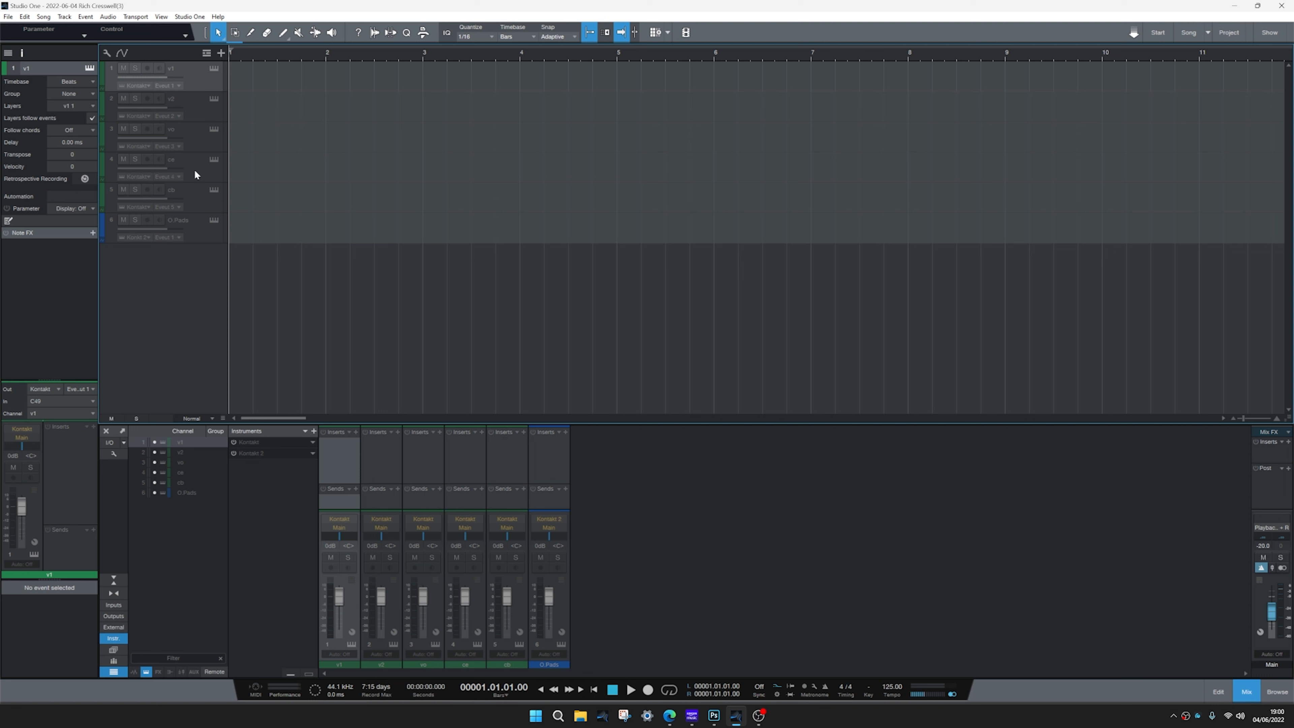
Enable only the O.Pads track in the new song
{"action": "left_click", "coordinate": [210, 207]}
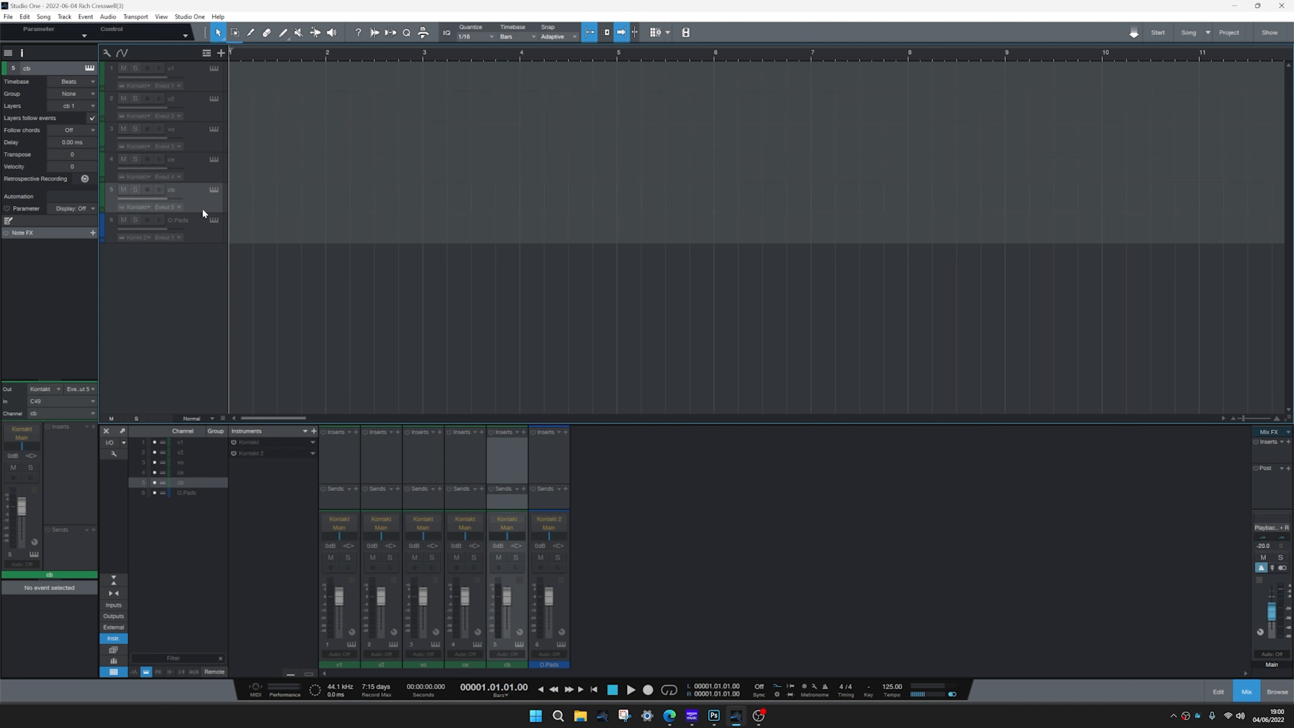
{"action": "left_click", "coordinate": [202, 229]}
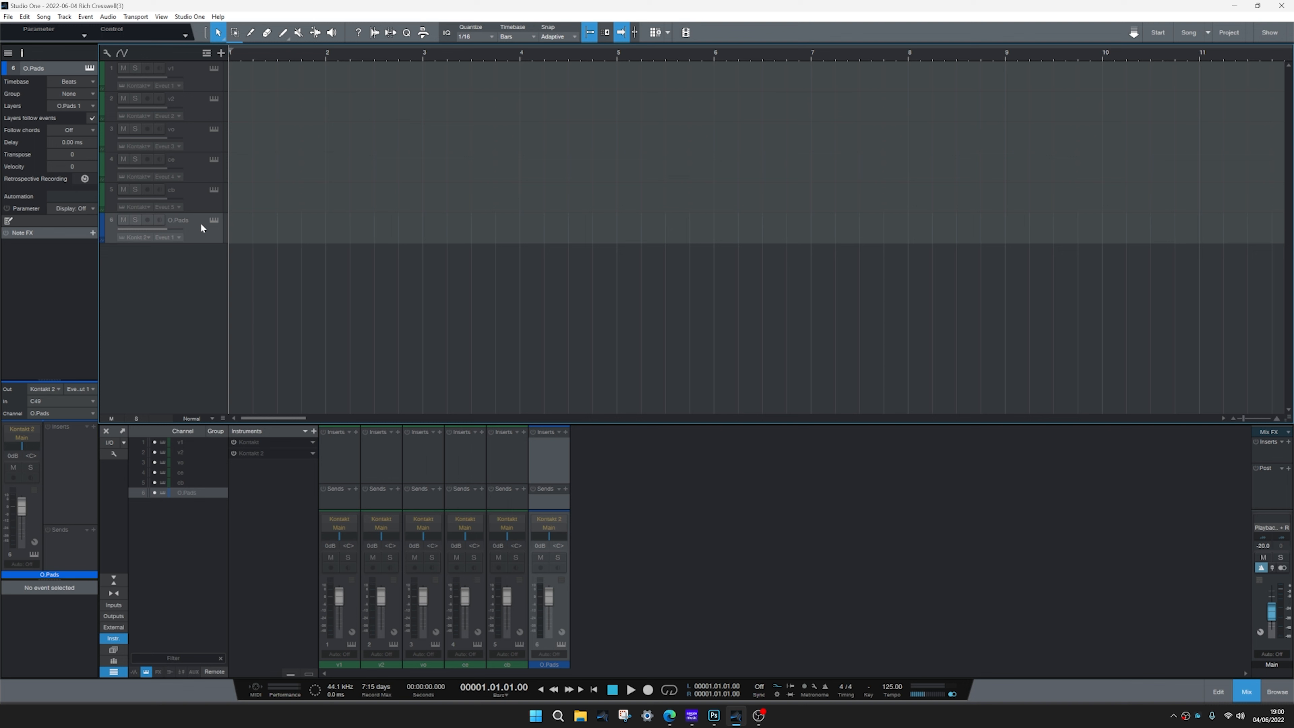
{"action": "right_click", "coordinate": [201, 223]}
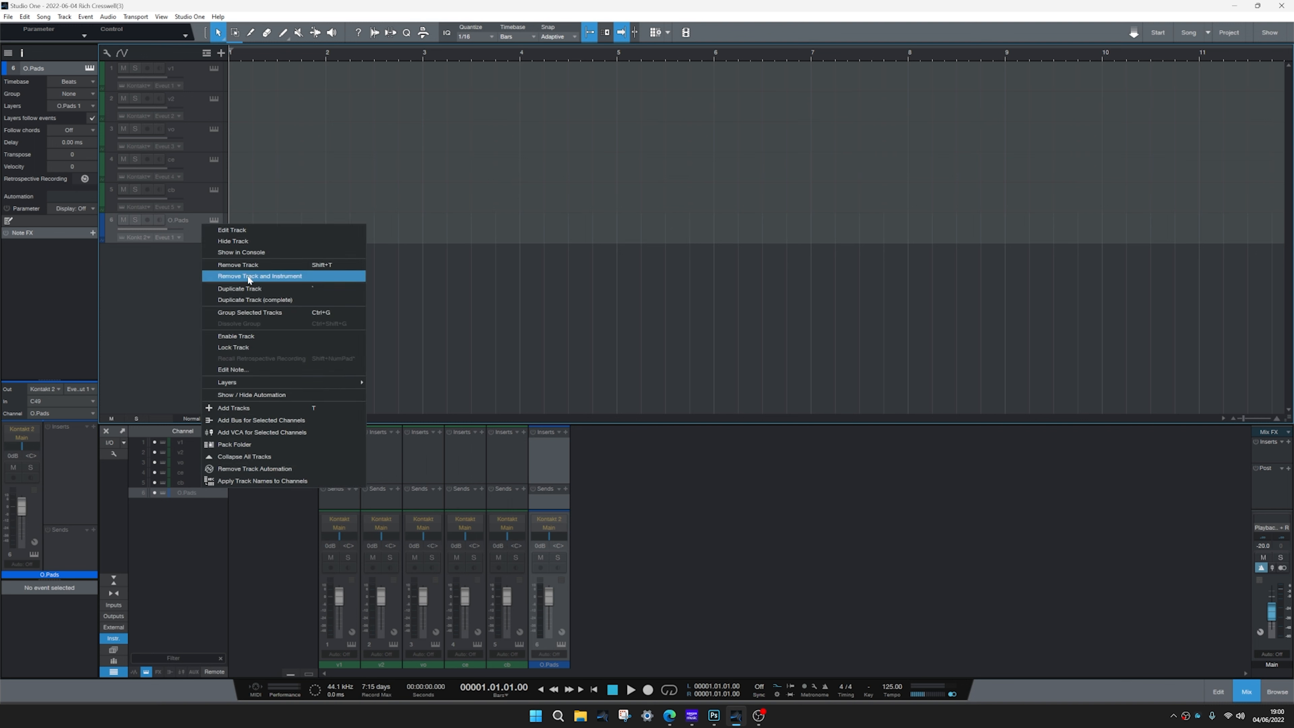
{"action": "left_click", "coordinate": [261, 335]}
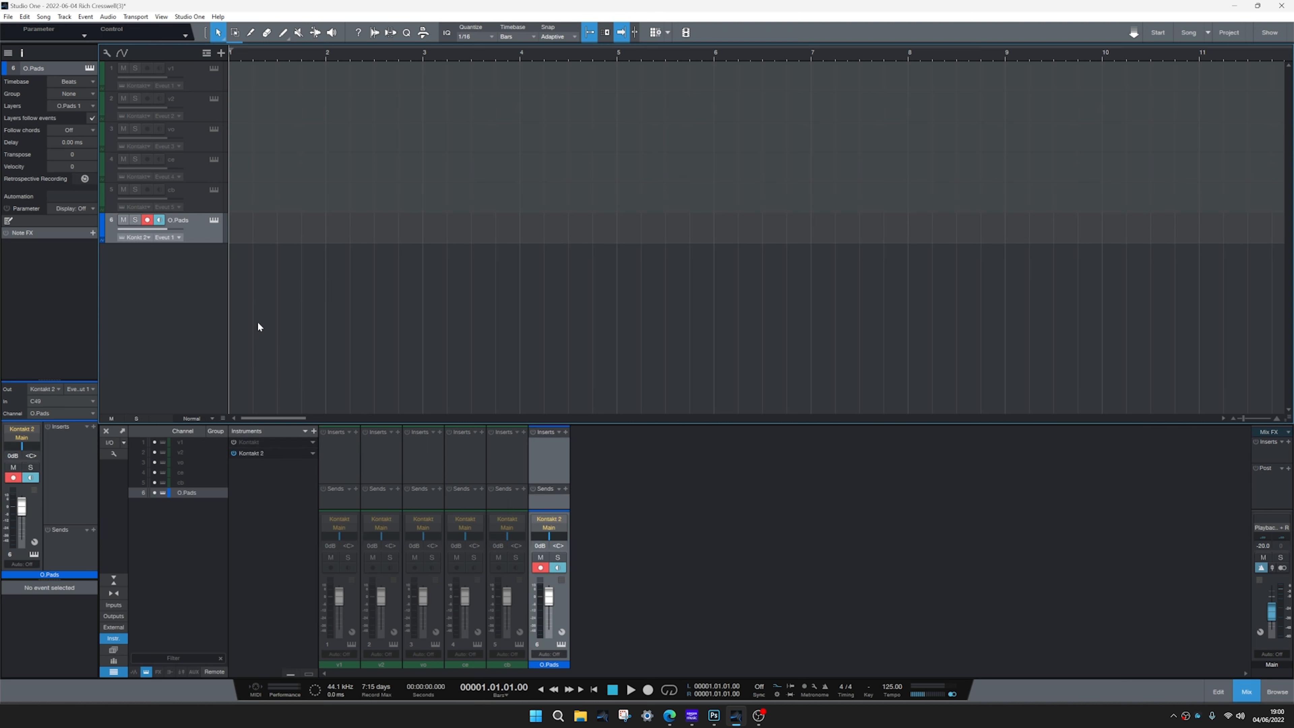
Enable the v1 track, then open its Kontakt window to check the loaded string patches and close it
{"action": "right_click", "coordinate": [195, 76]}
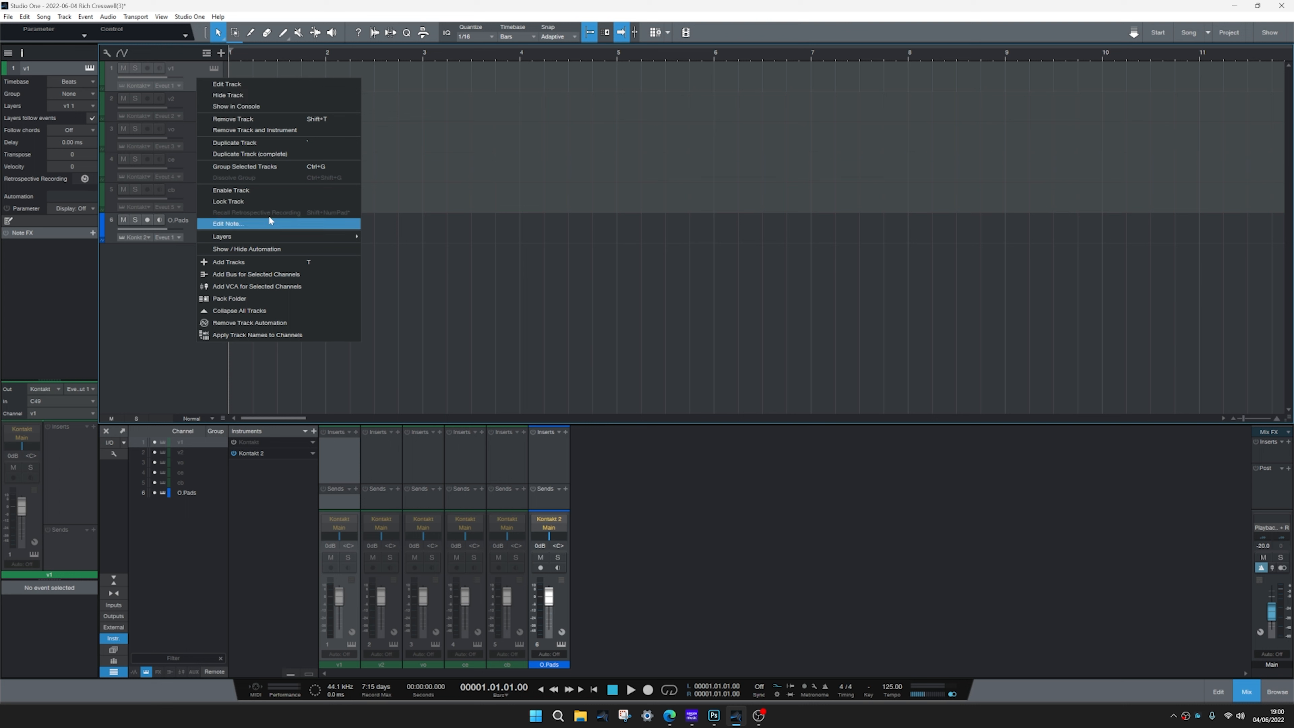
{"action": "left_click", "coordinate": [264, 191]}
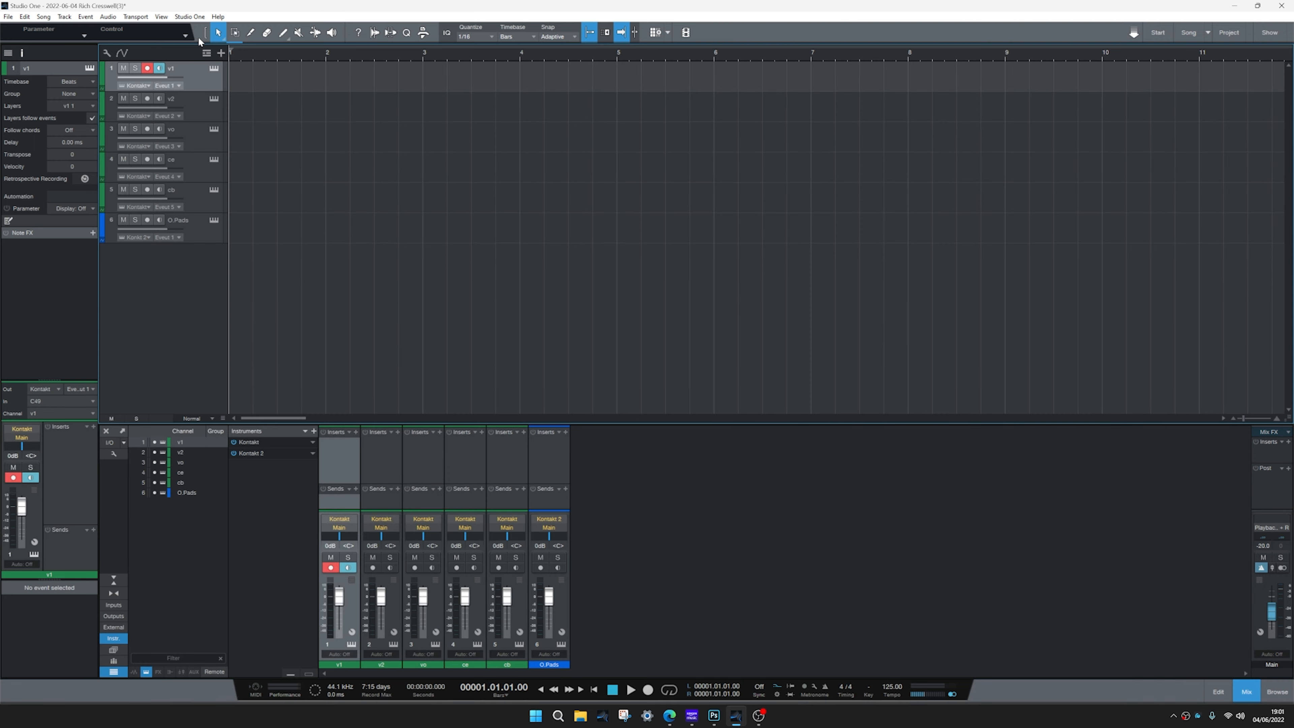
{"action": "left_click", "coordinate": [213, 69]}
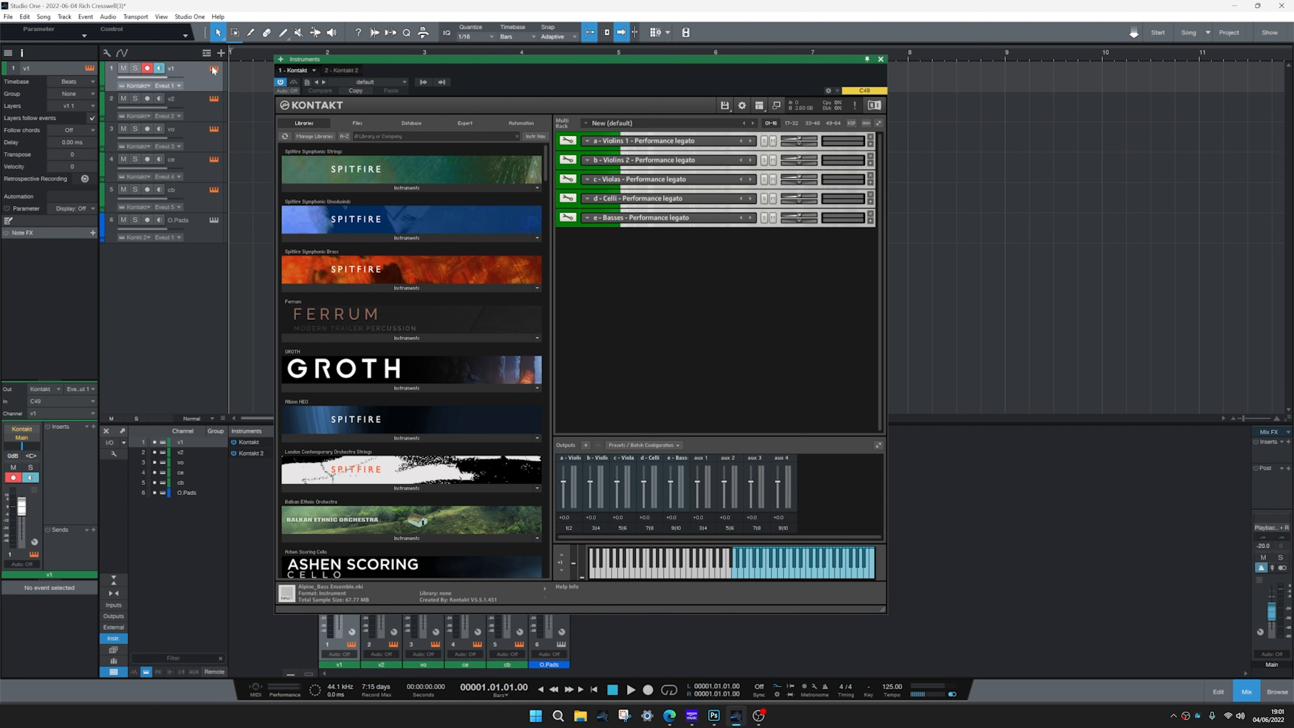
{"action": "left_click", "coordinate": [213, 70]}
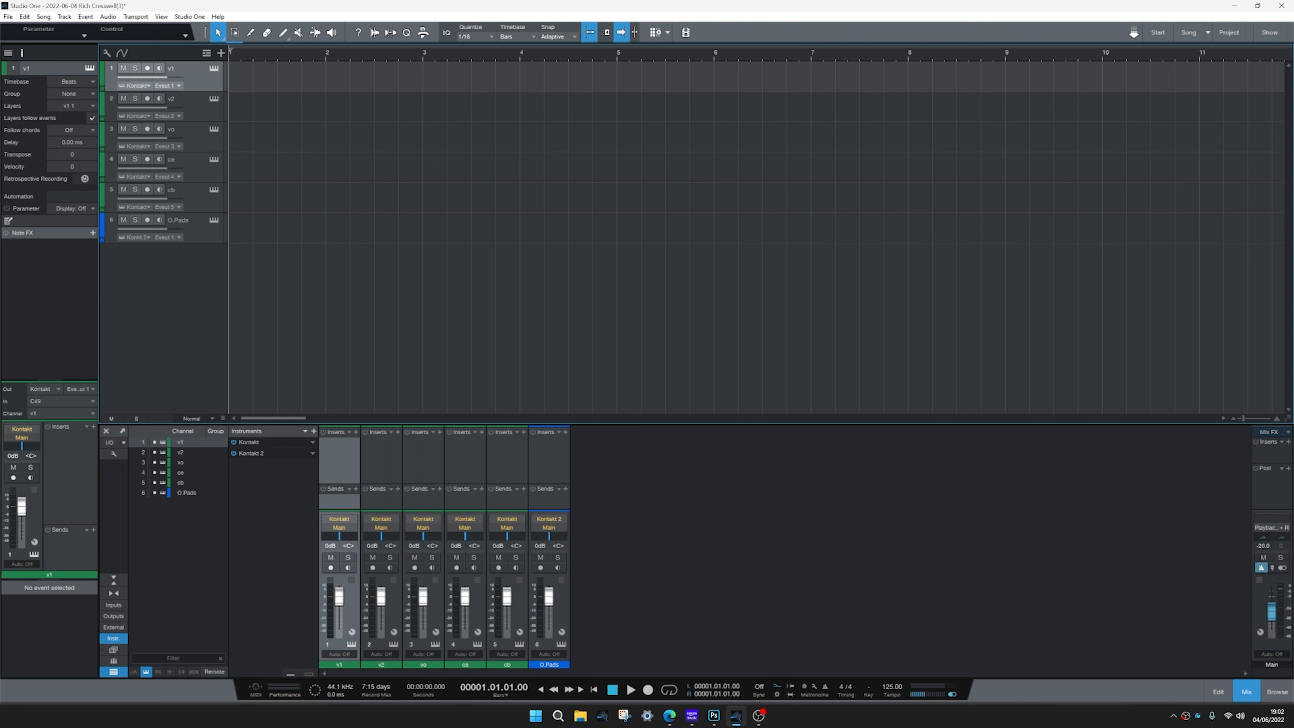
{"action": "key", "text": "alt+Tab"}
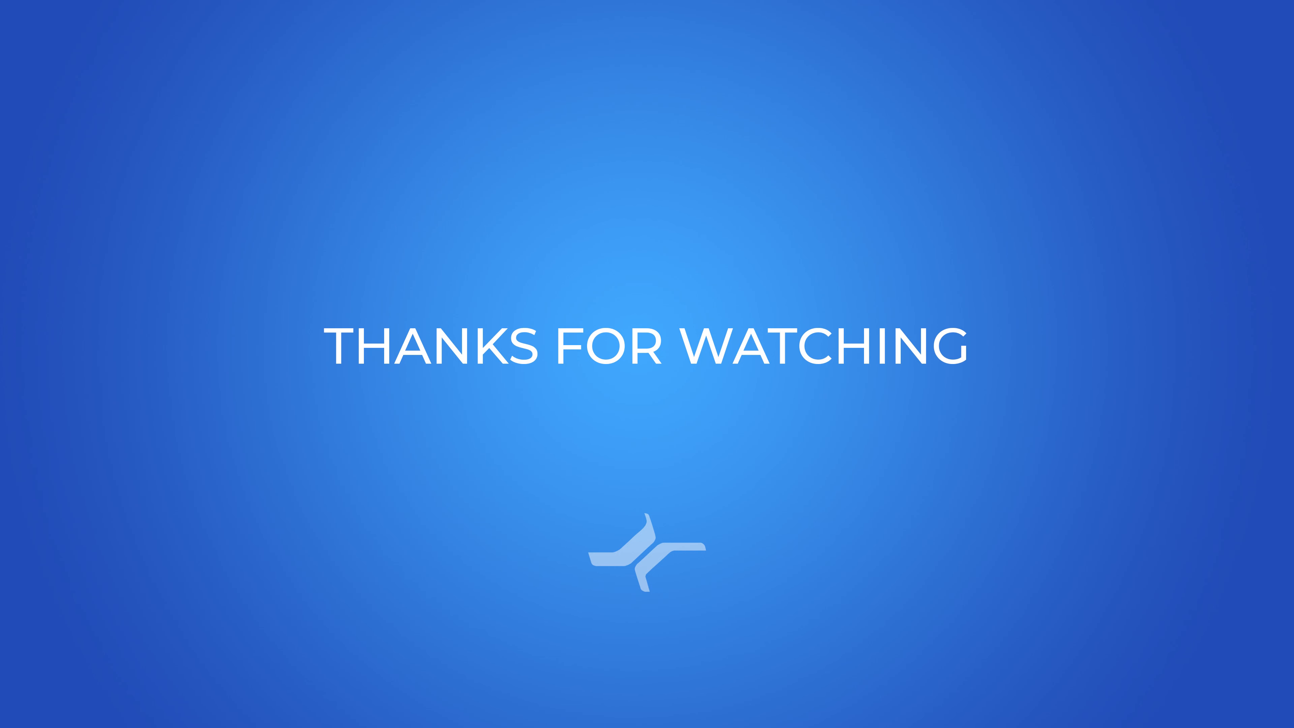